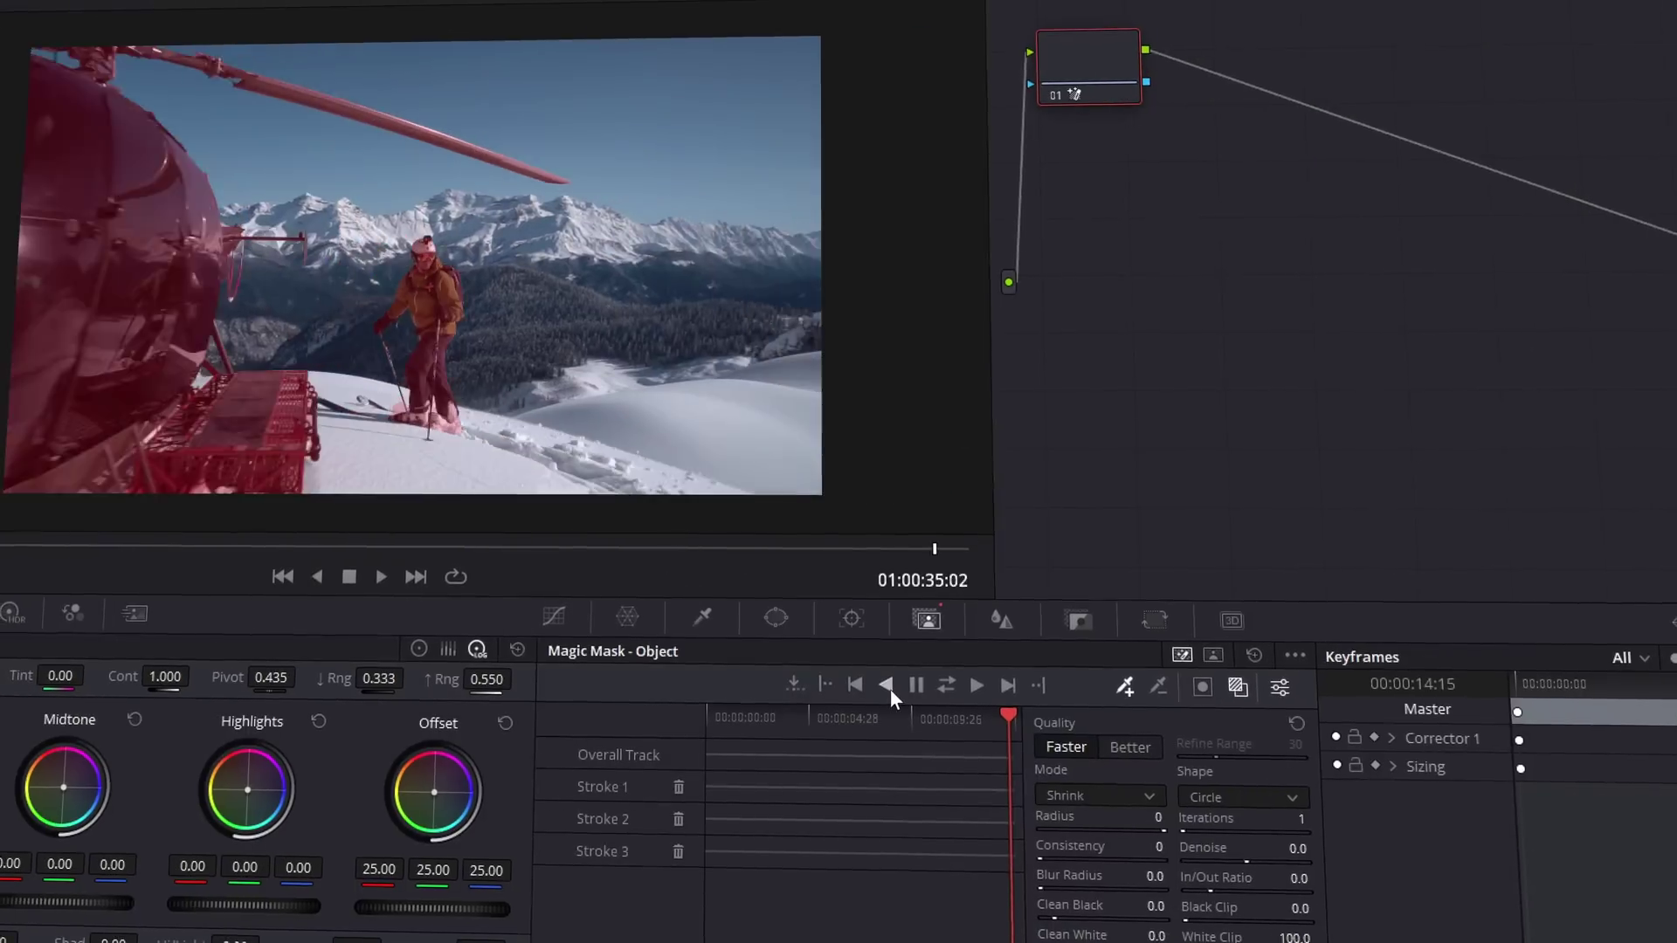
# Step: Track the helicopter's Magic Mask in reverse through the snow clip's earlier frames
pyautogui.click(890, 689)
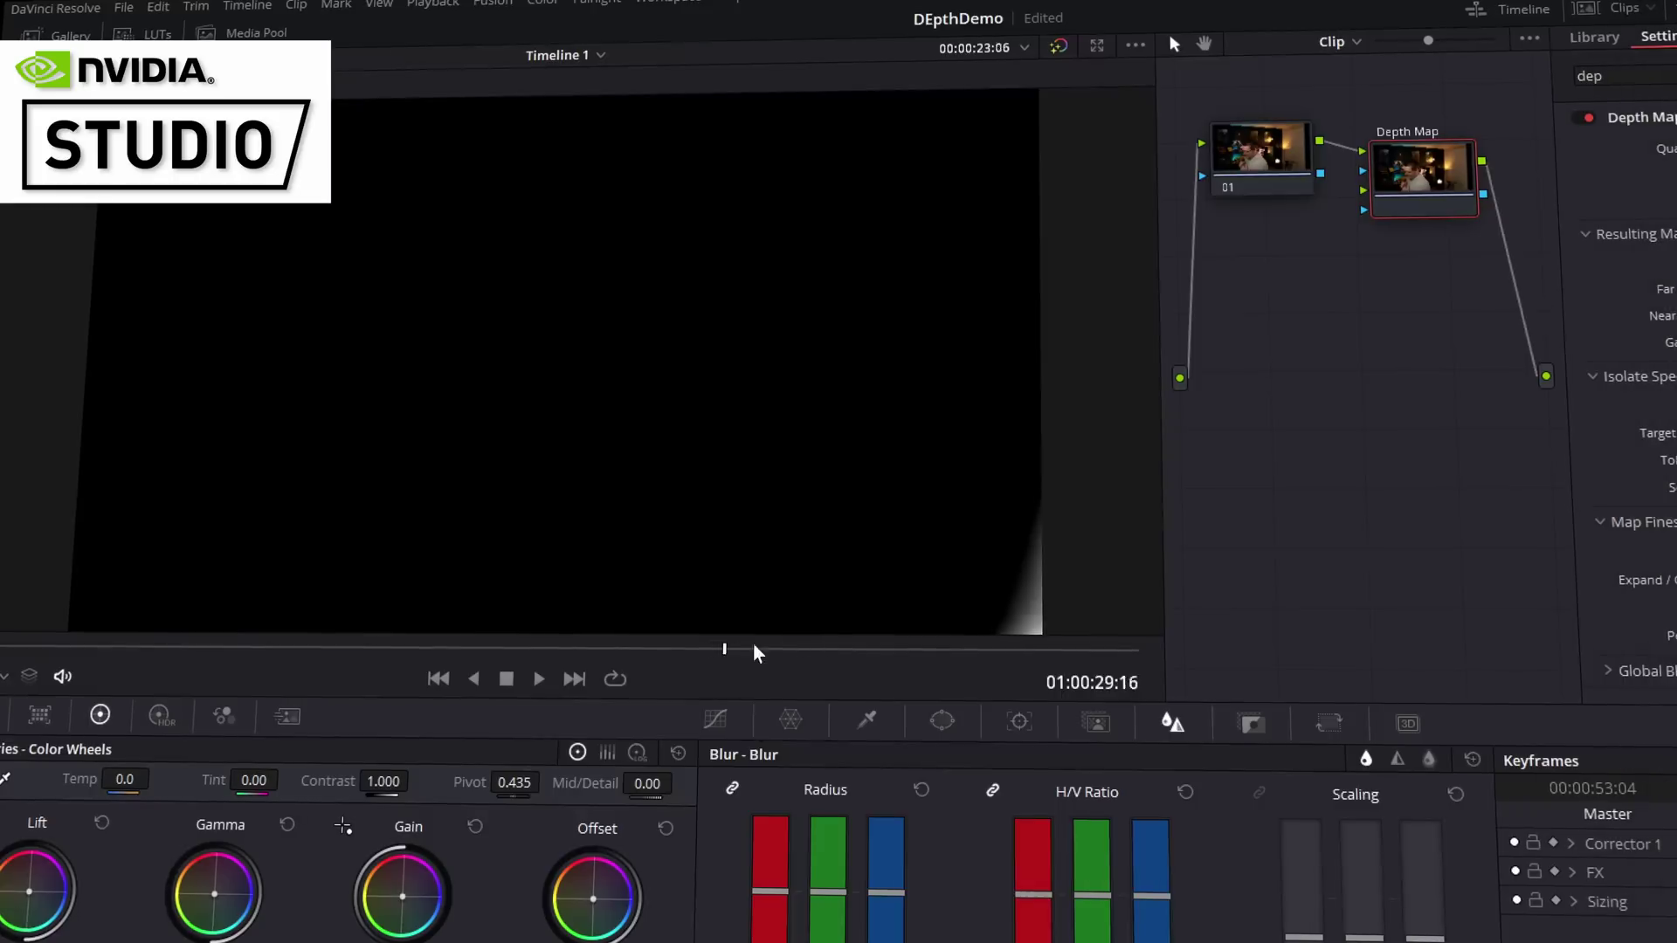
# Step: Scrub ahead through the depth map demo clip in the viewer
pyautogui.moveTo(749, 655); pyautogui.dragTo(188, 655)
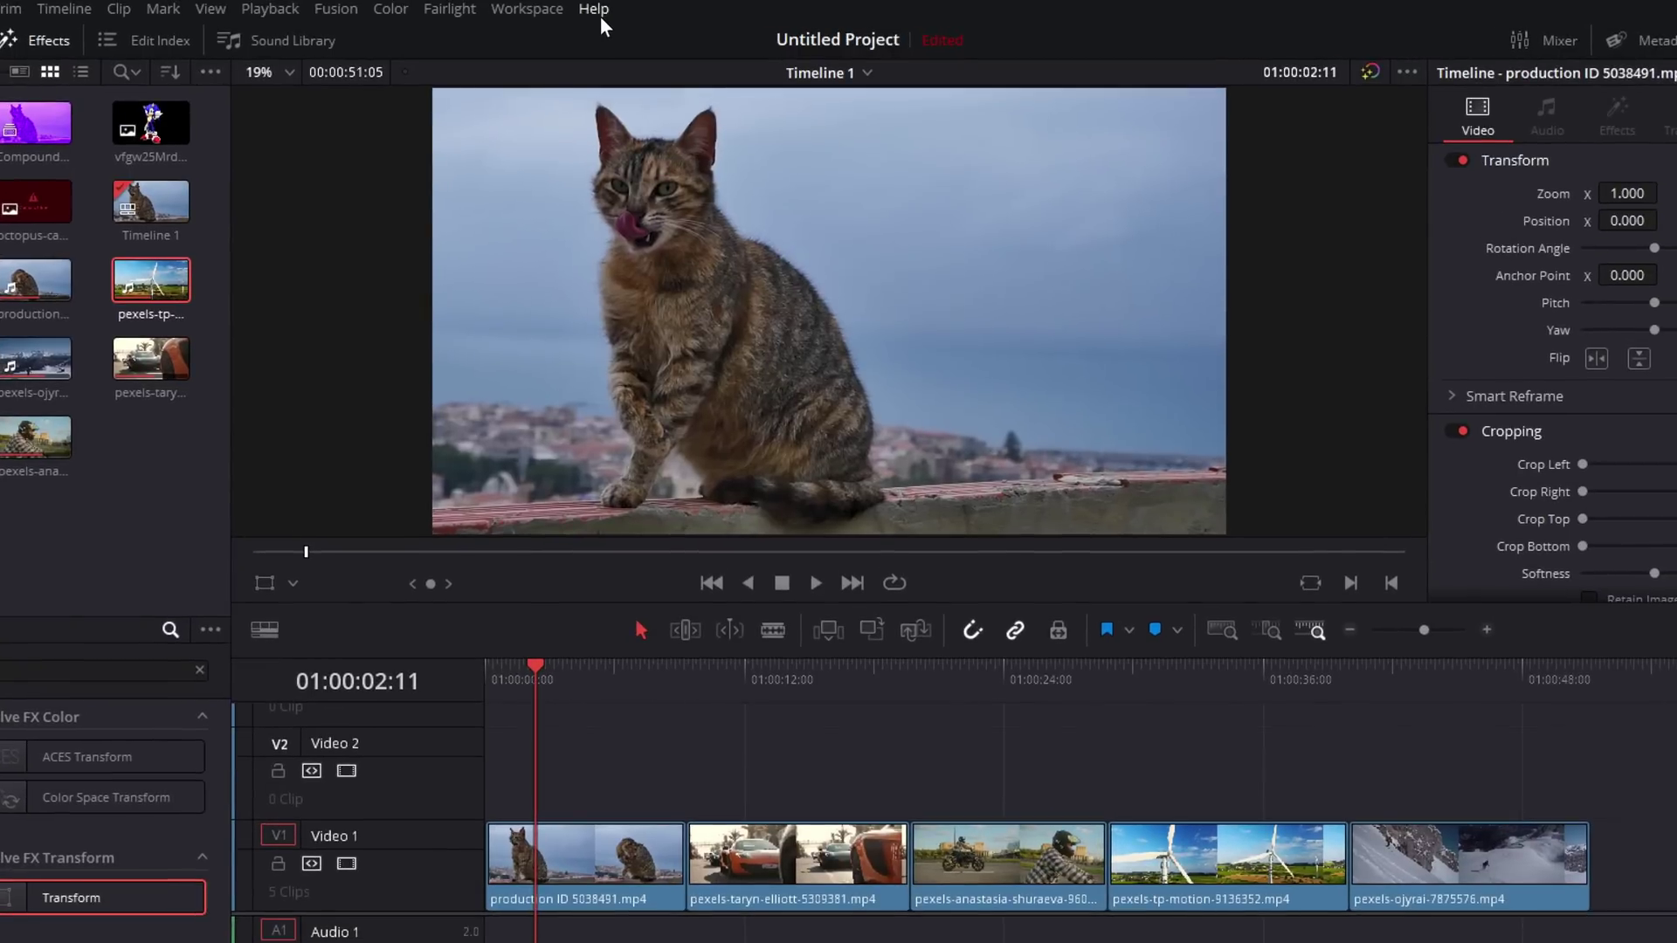
# Step: Open the DaVinci Resolve Reference Manual from Help and jump to page 2934
pyautogui.click(600, 14)
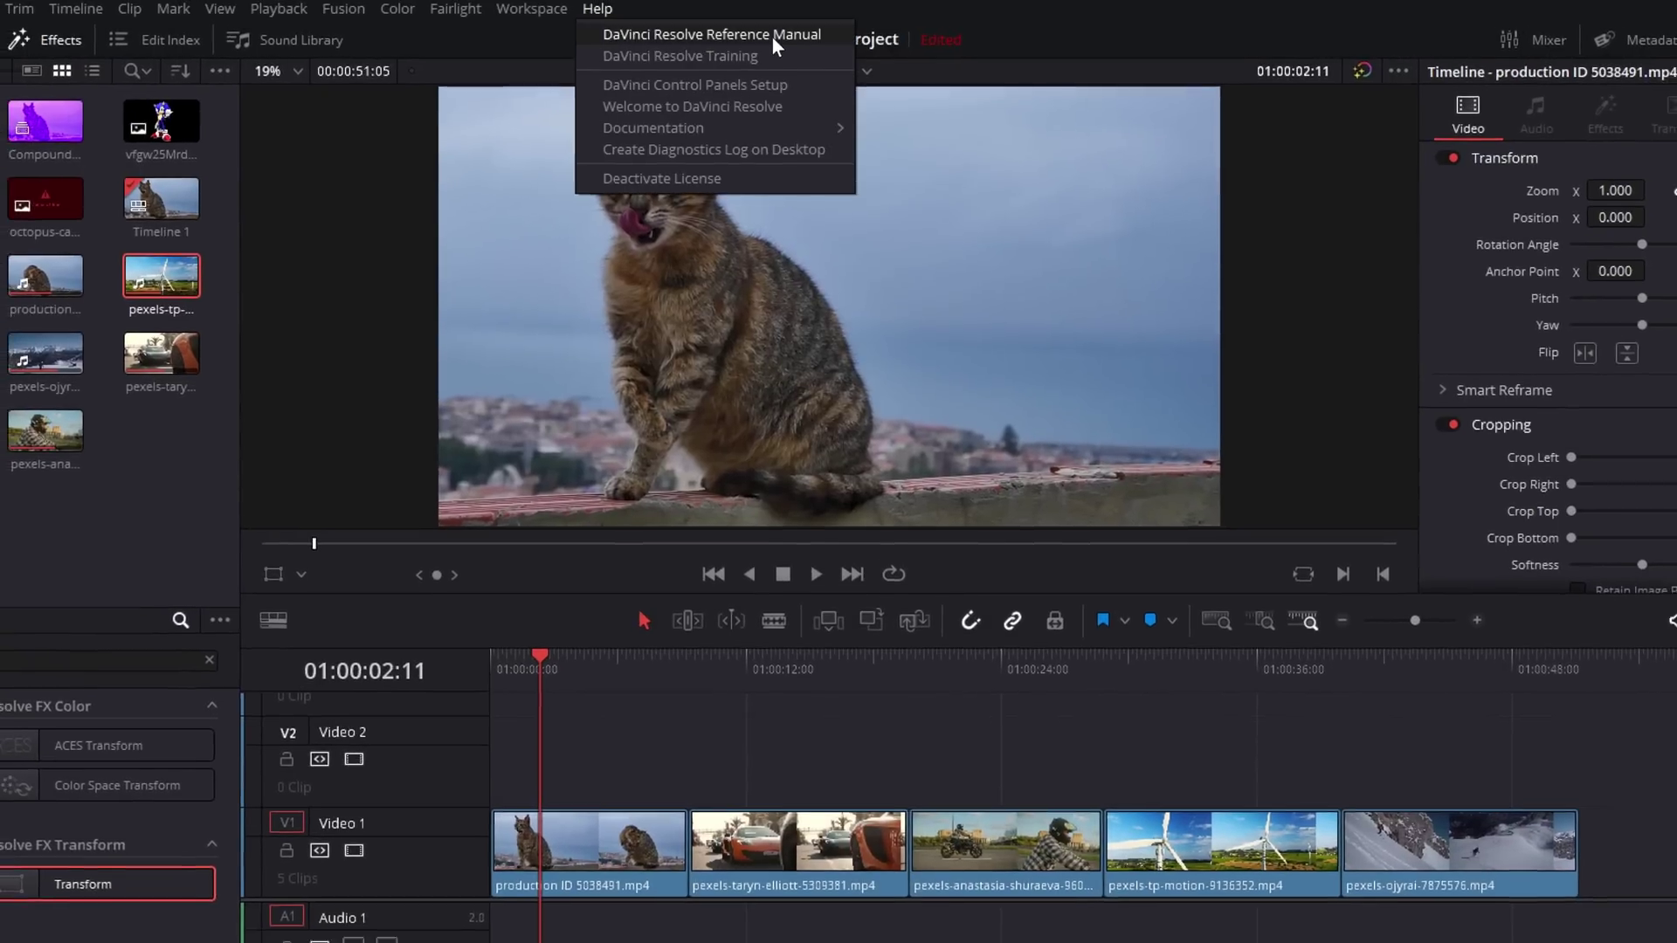
pyautogui.click(699, 34)
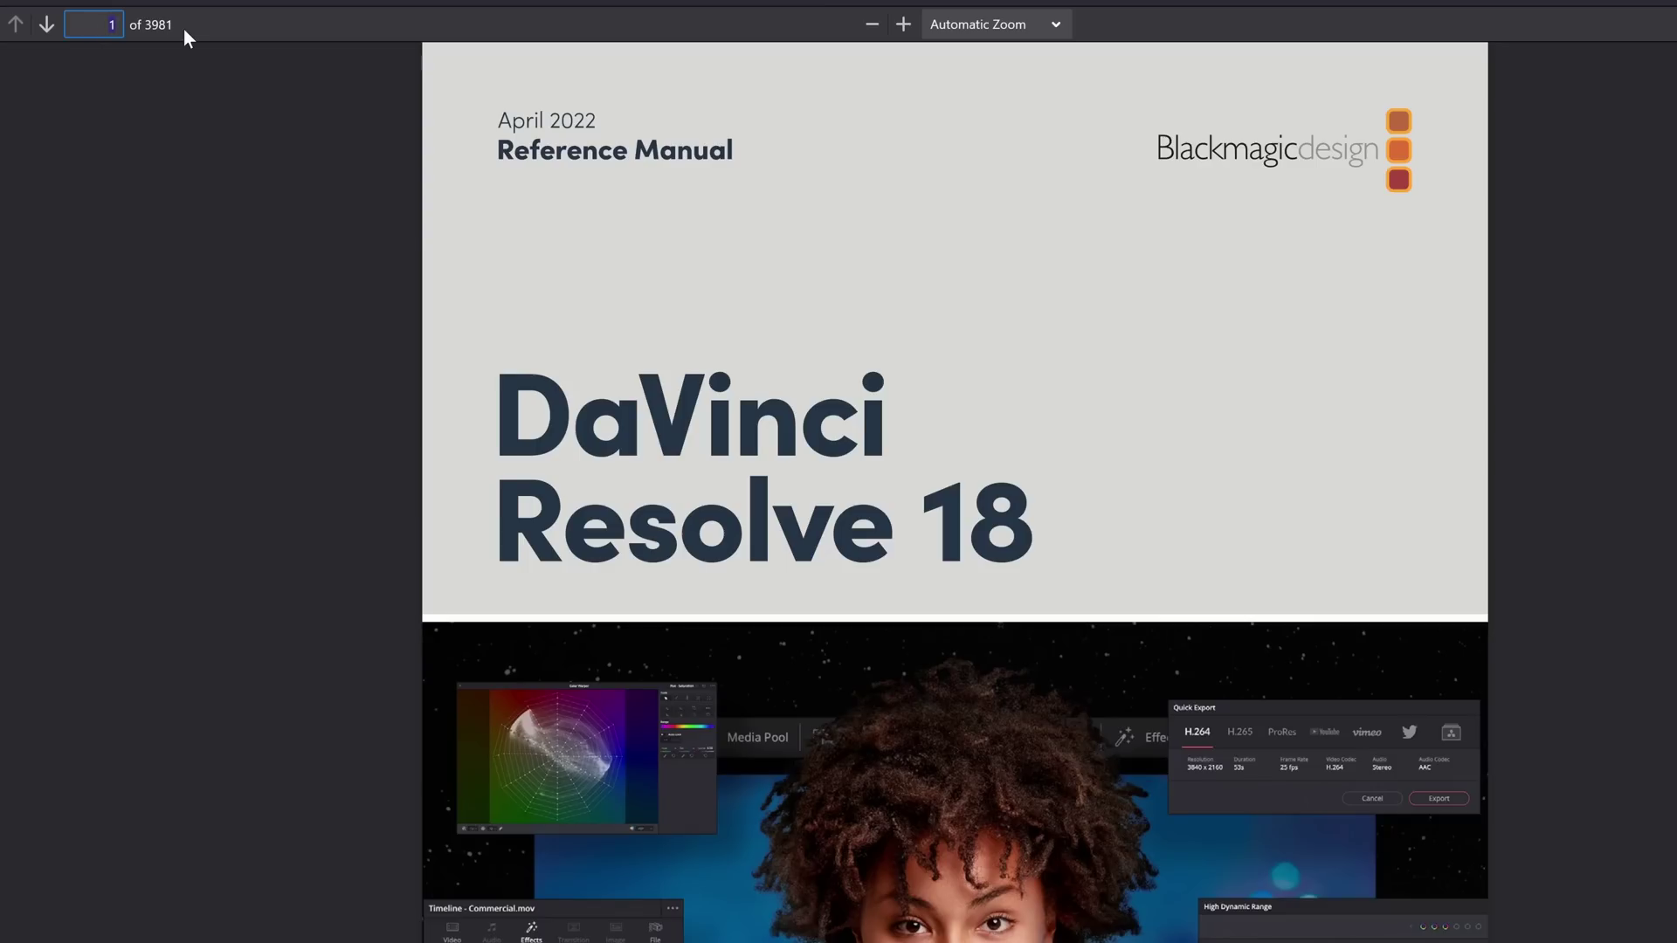
pyautogui.write('2934')
pyautogui.press('Return')
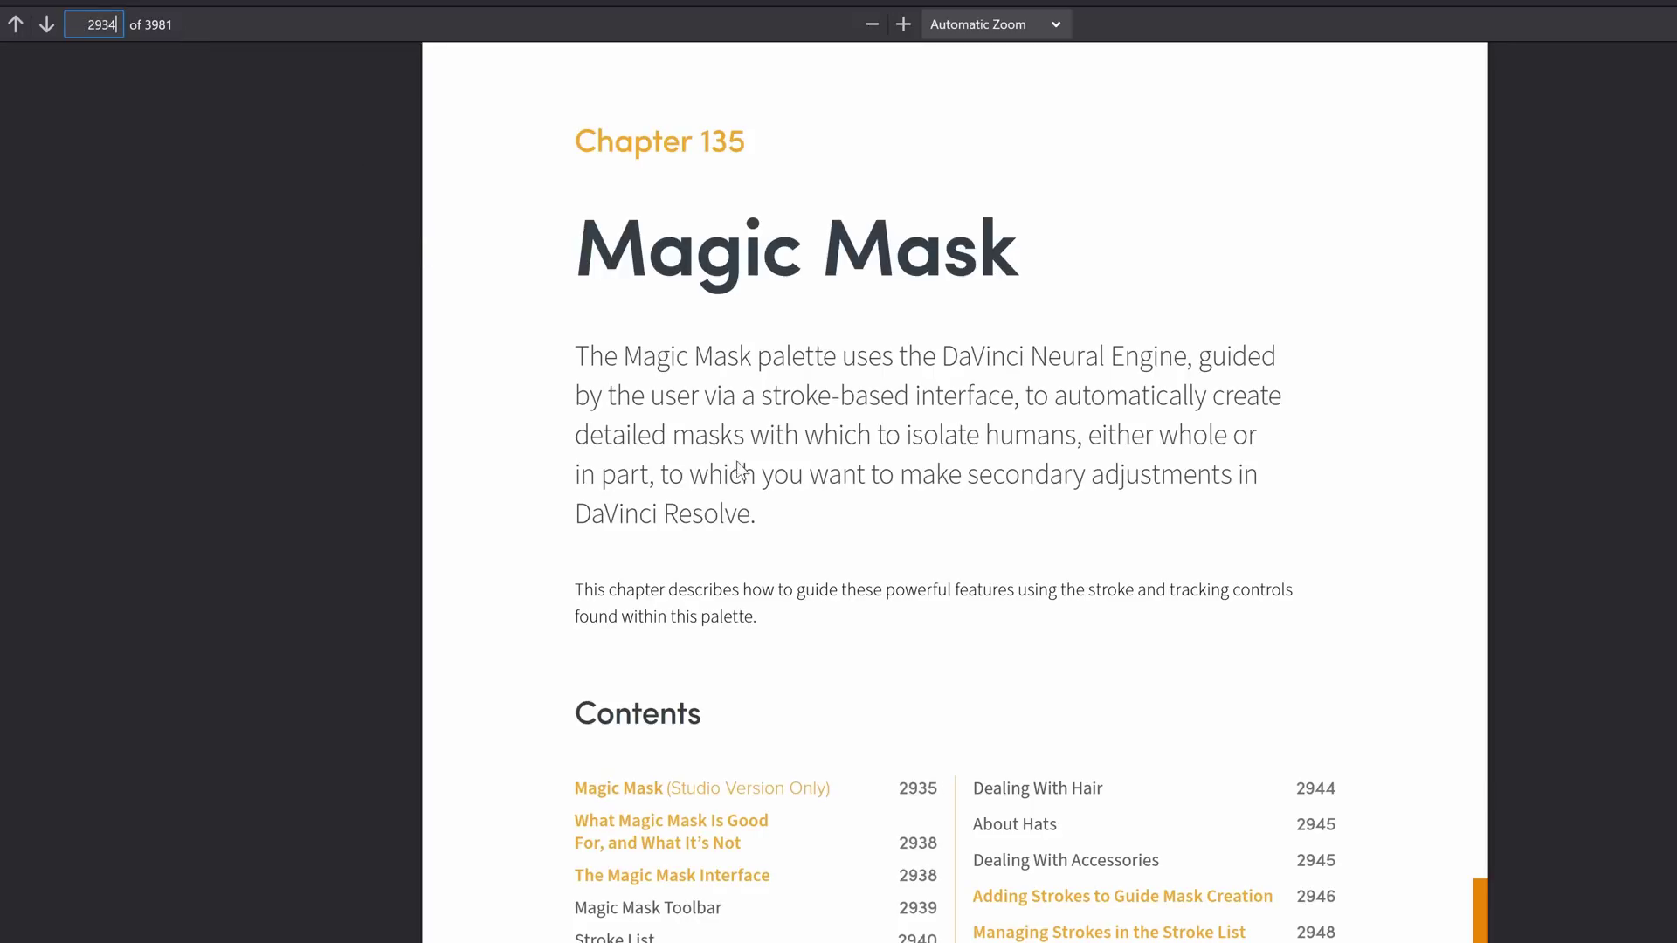
pyautogui.scroll(-5, 736, 445)
pyautogui.scroll(1, 717, 410)
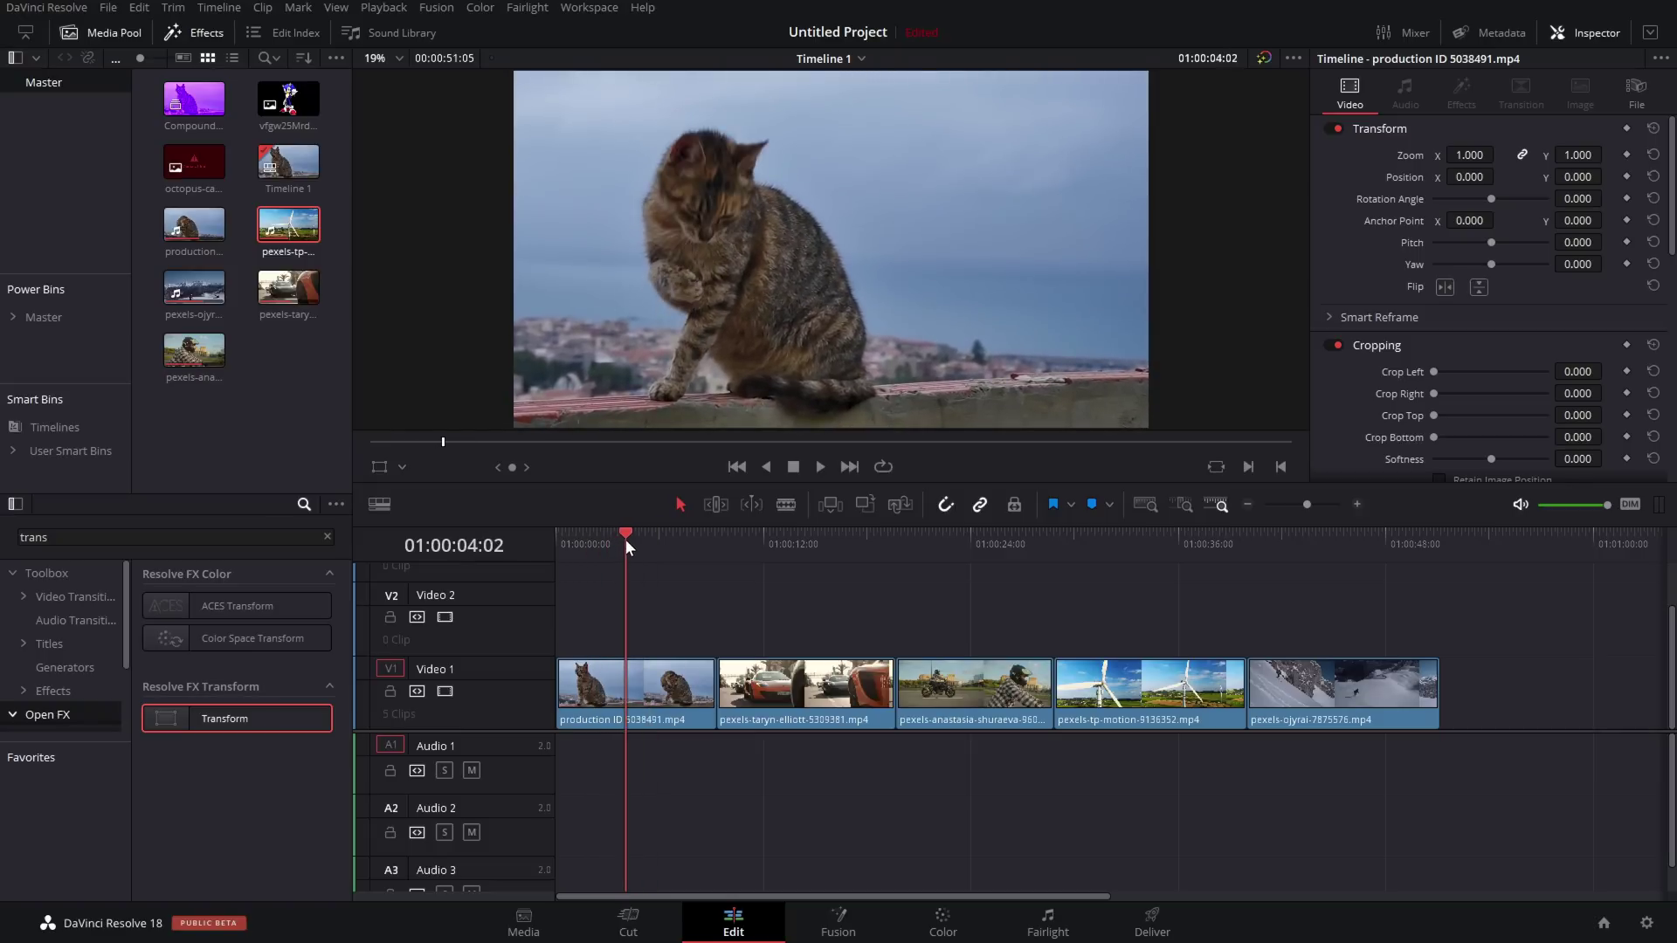
# Step: Take the cat clip to the Color page and set the Magic Mask palette to Object mode
pyautogui.click(656, 693)
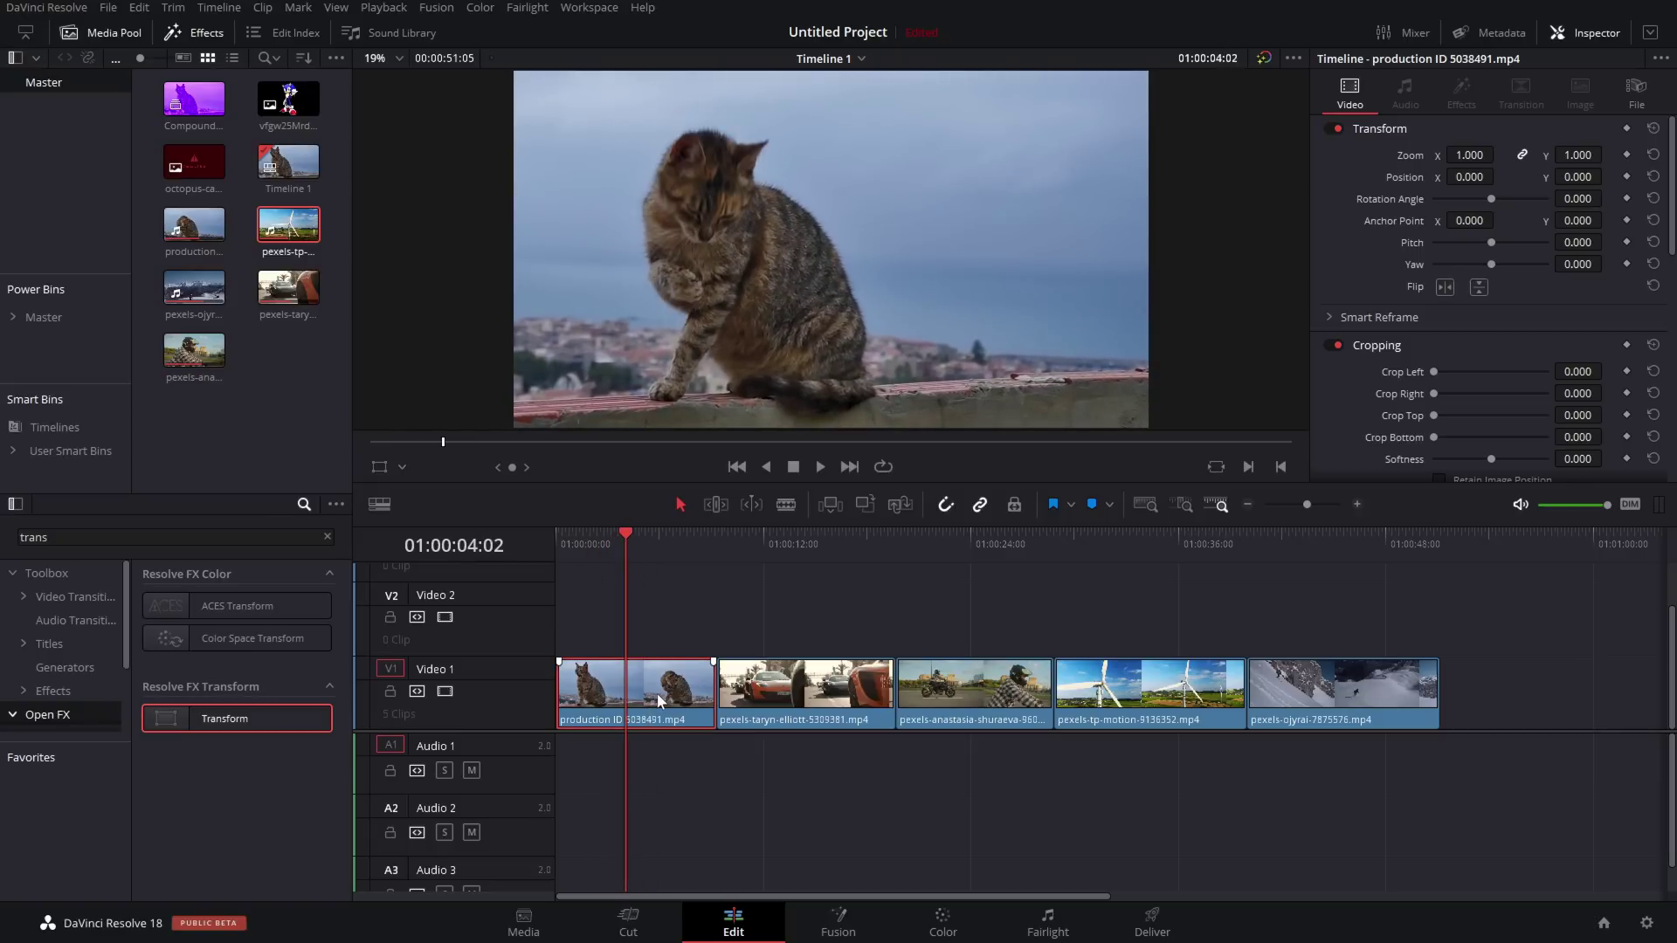
pyautogui.click(944, 918)
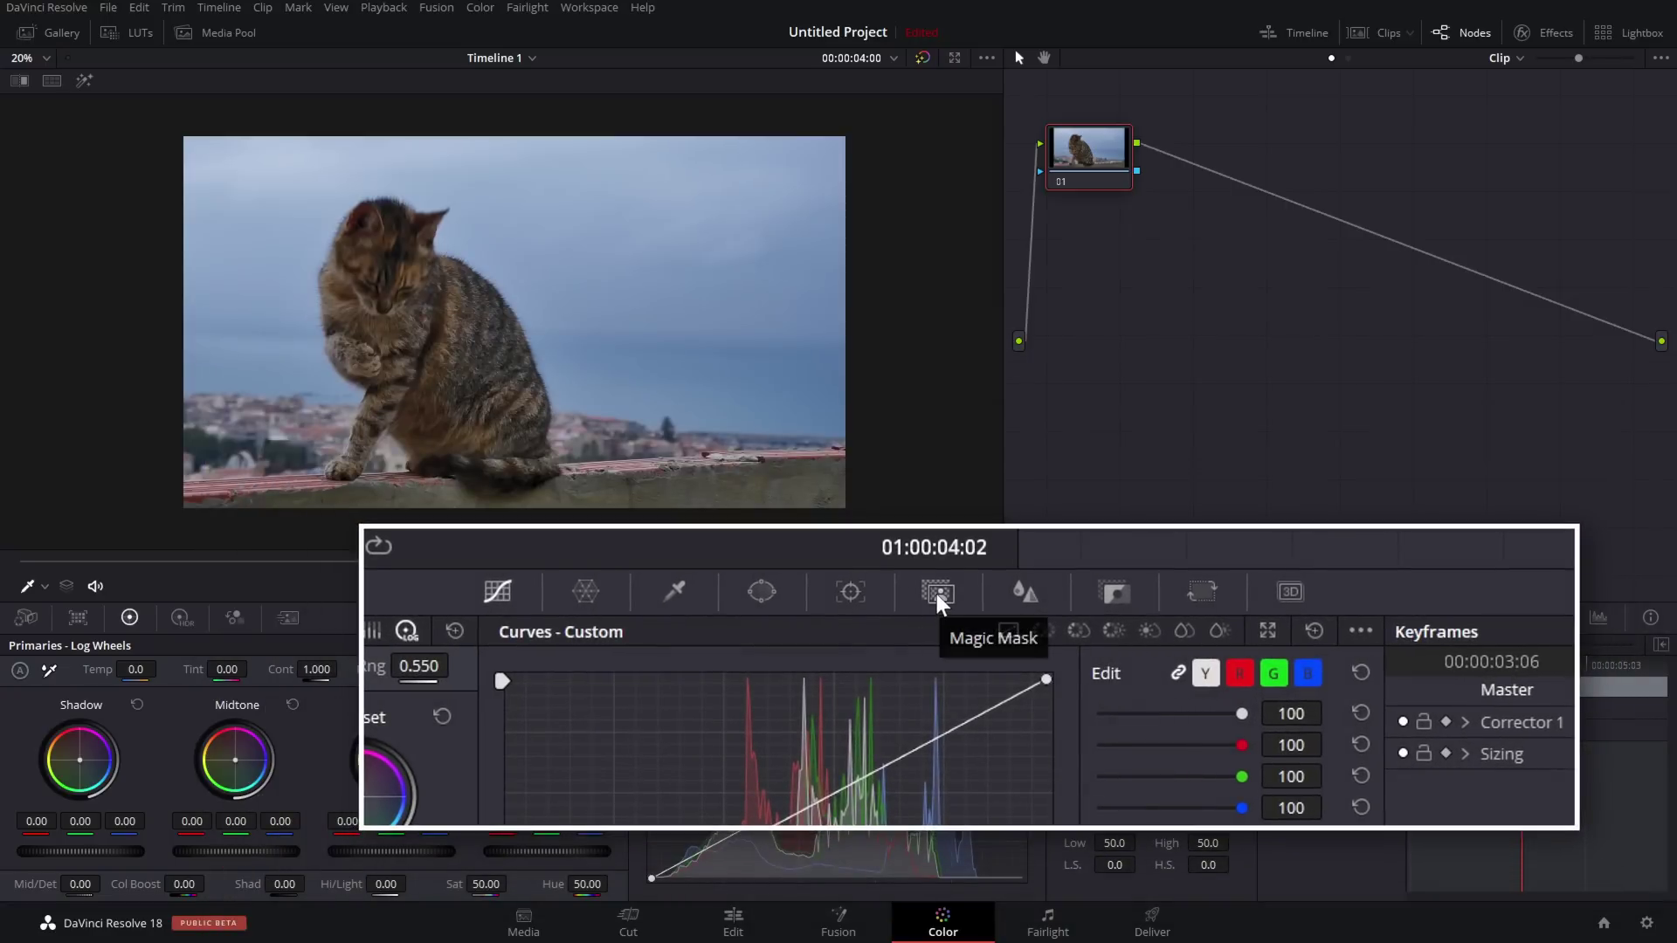
pyautogui.click(945, 614)
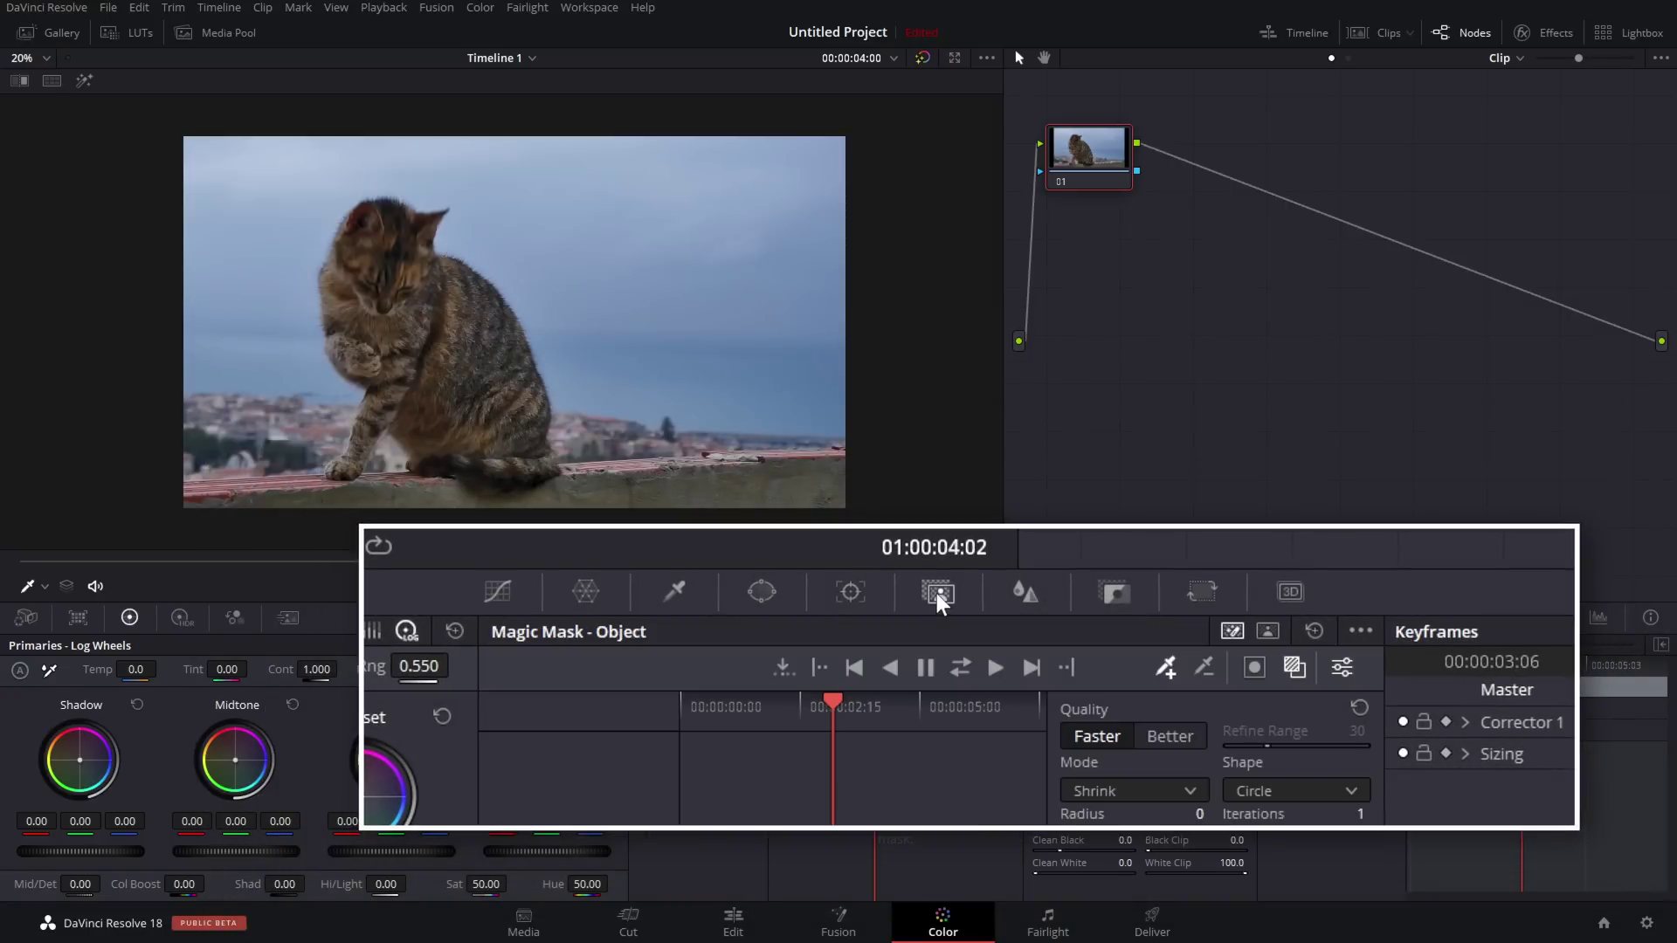
pyautogui.click(1269, 632)
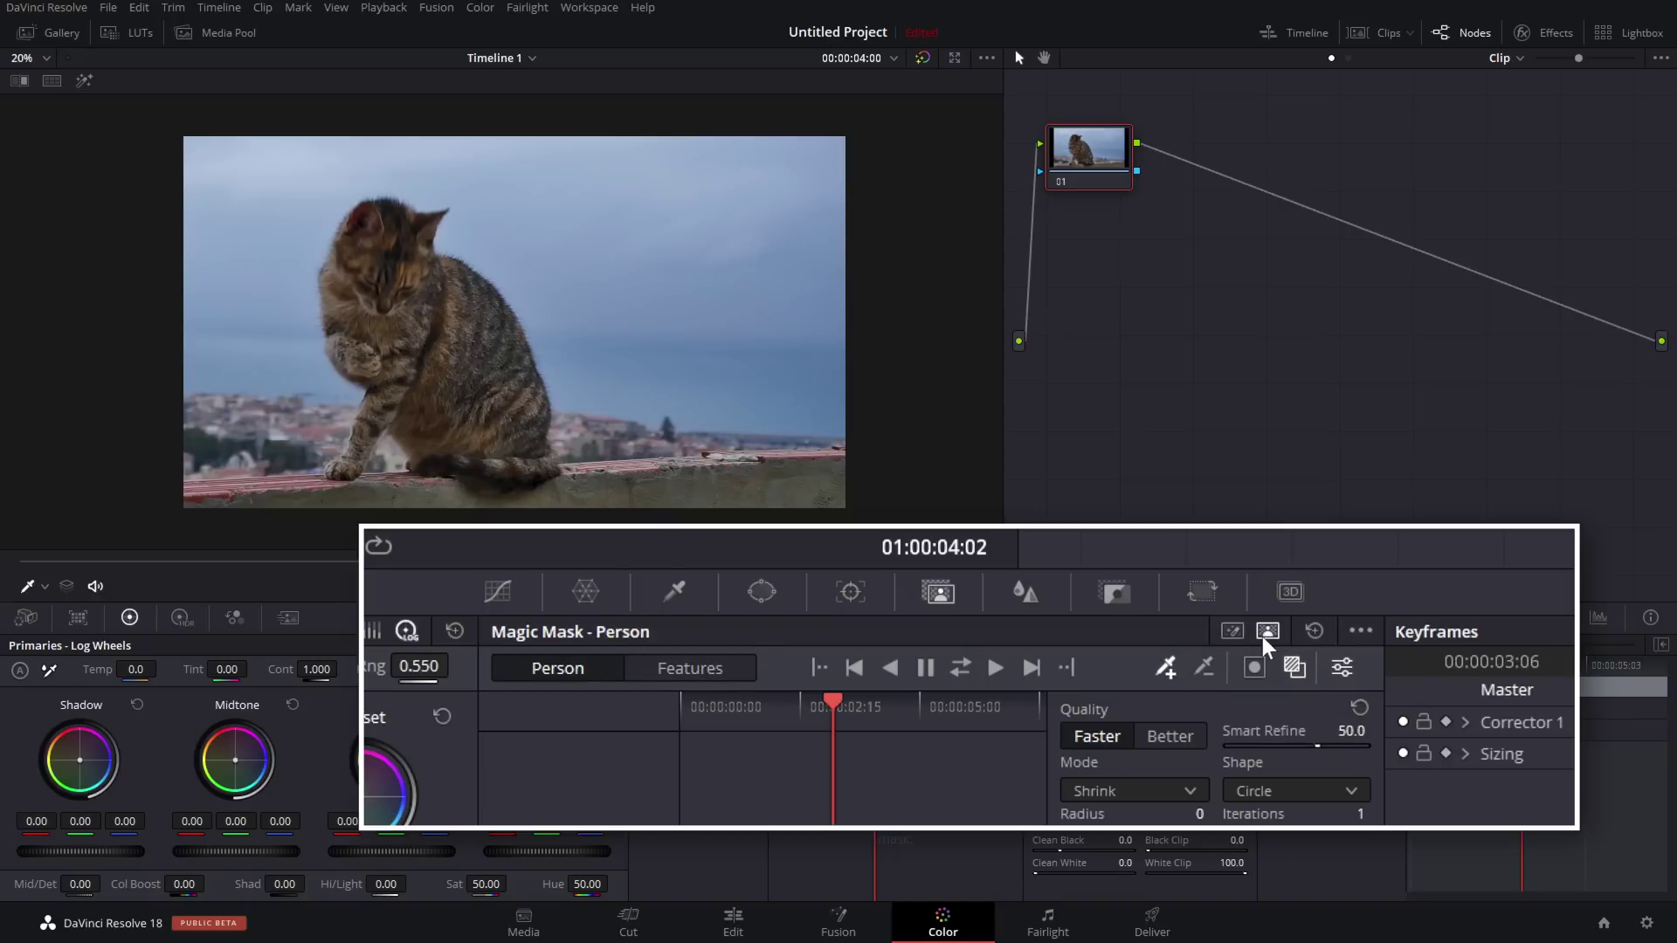
pyautogui.click(1234, 633)
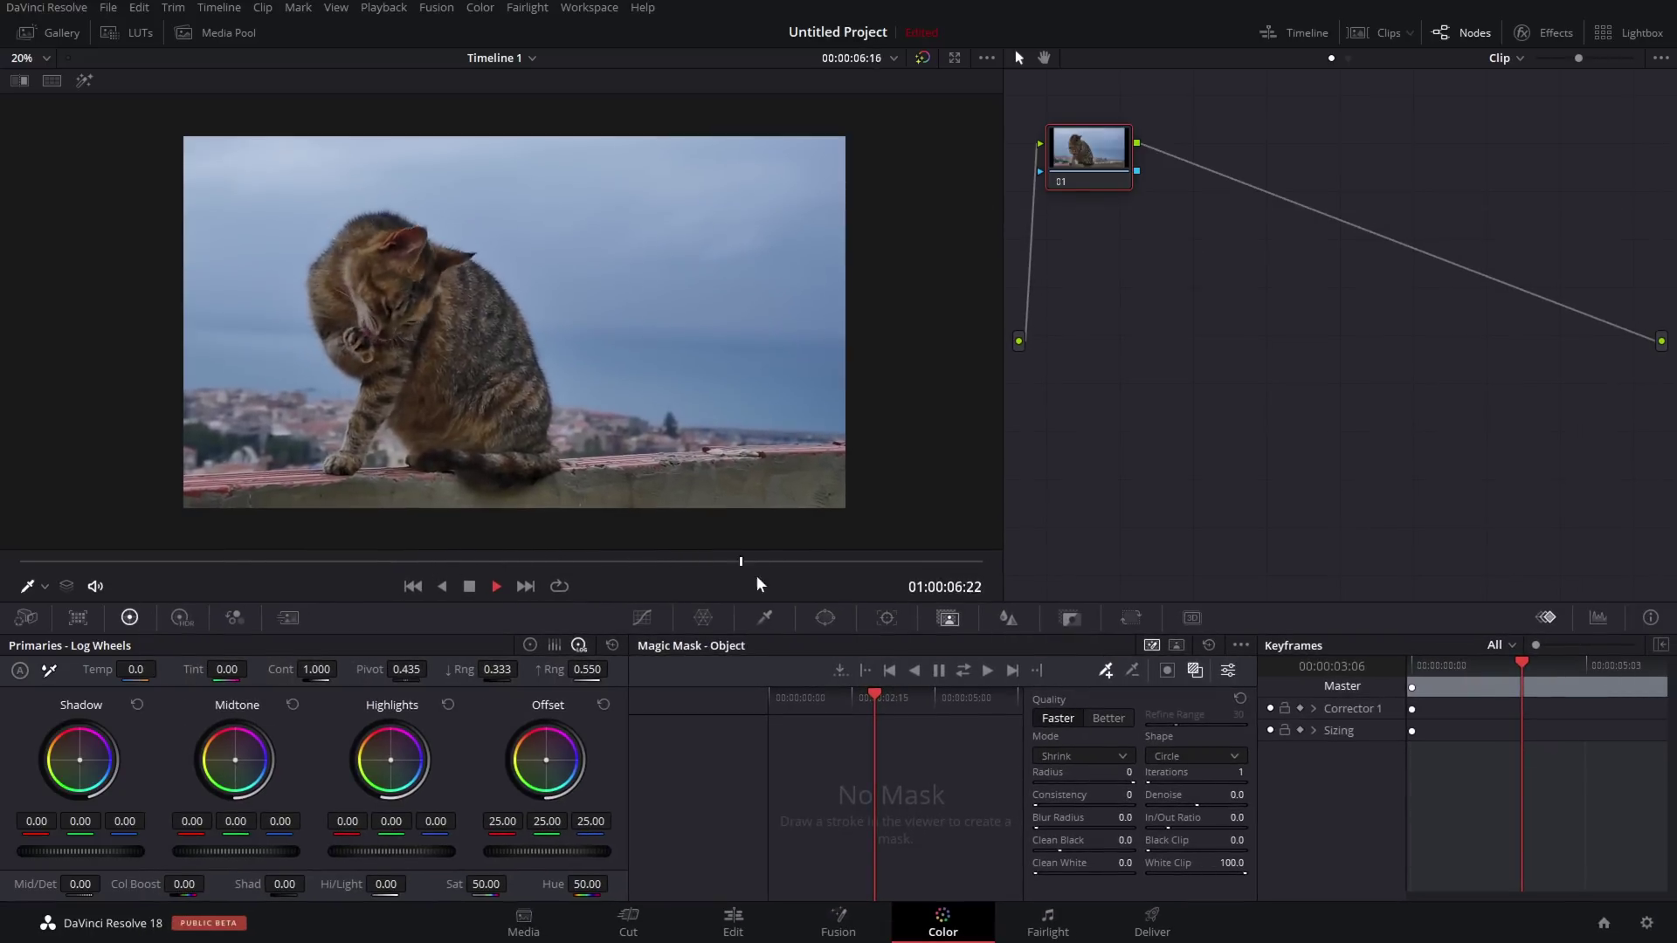
# Step: Scrub back to the frame where the cat faces the camera with its mouth open
pyautogui.moveTo(381, 563); pyautogui.dragTo(341, 569)
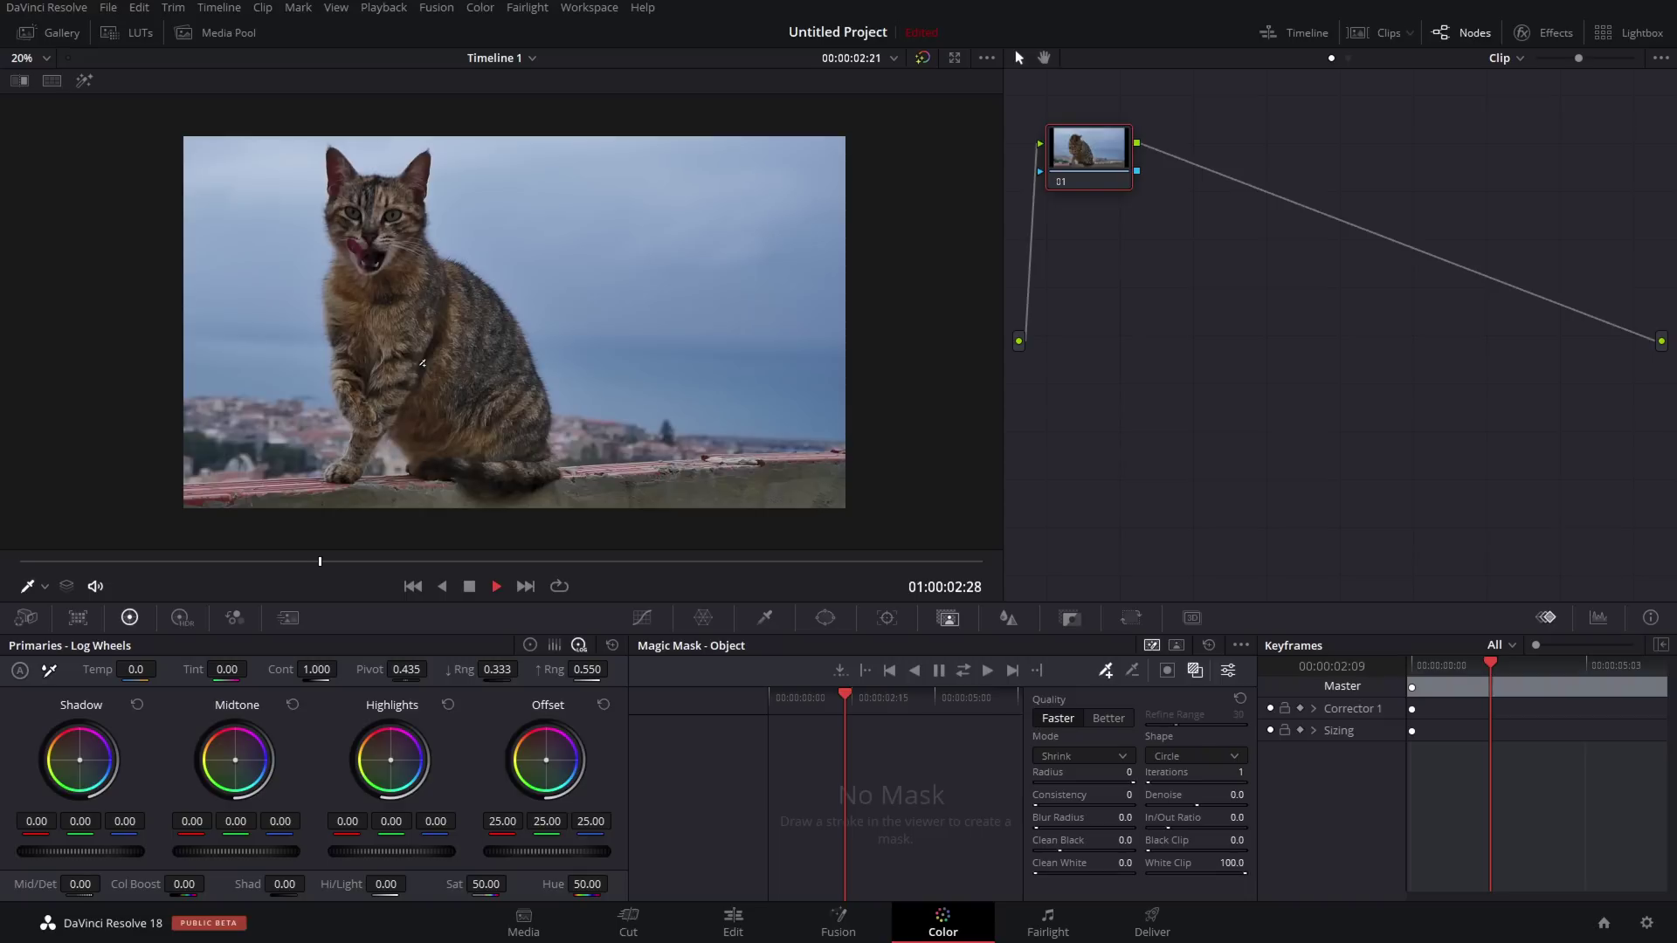
pyautogui.moveTo(314, 569)
pyautogui.mouseDown()
pyautogui.moveTo(281, 561)
pyautogui.moveTo(297, 563)
pyautogui.mouseUp()
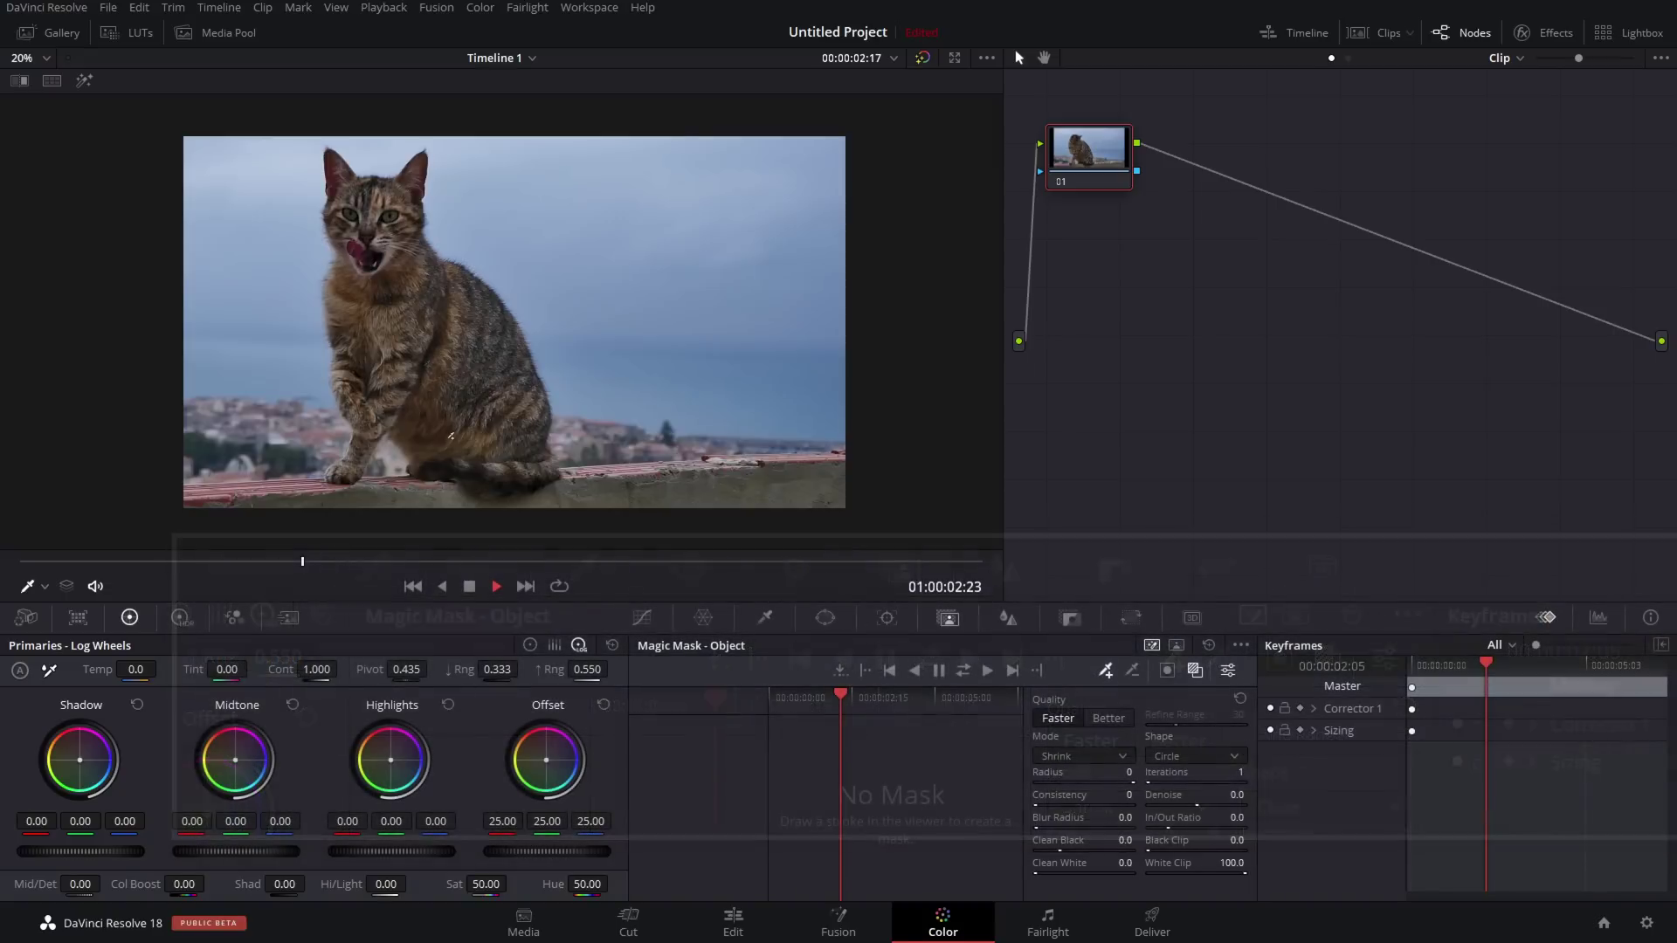
# Step: Draw a Magic Mask stroke down the cat's body, then check it by toggling the overlay and Invert Mask
pyautogui.moveTo(381, 200)
pyautogui.mouseDown()
pyautogui.moveTo(373, 252)
pyautogui.moveTo(404, 330)
pyautogui.moveTo(498, 443)
pyautogui.mouseUp()
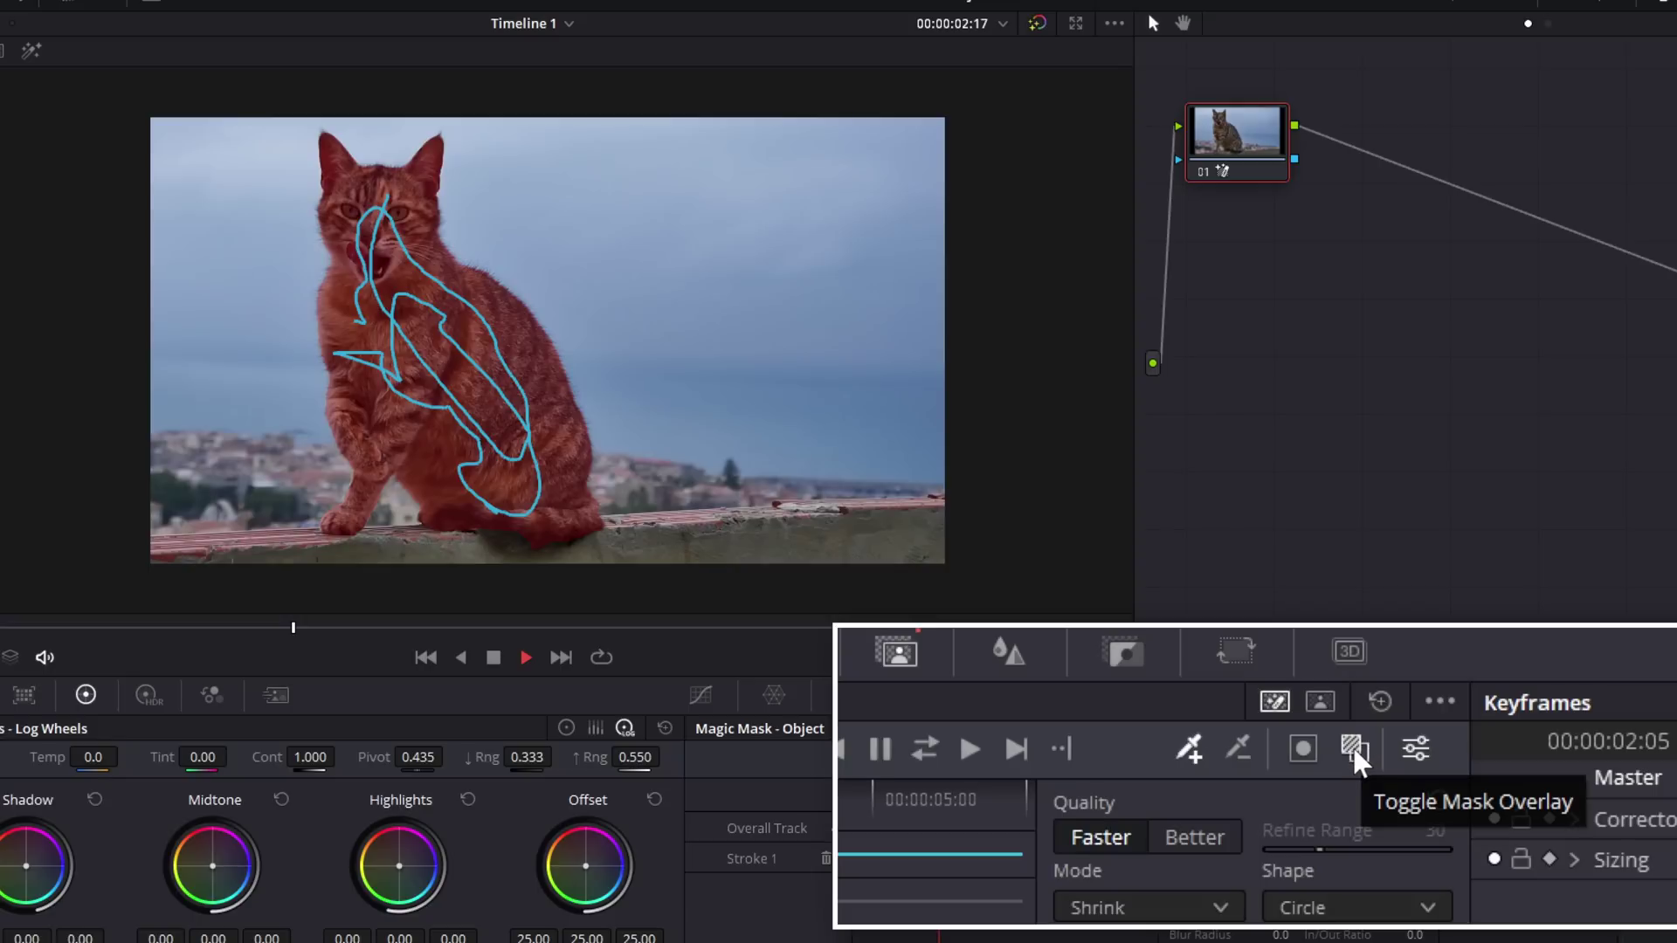
pyautogui.click(1354, 748)
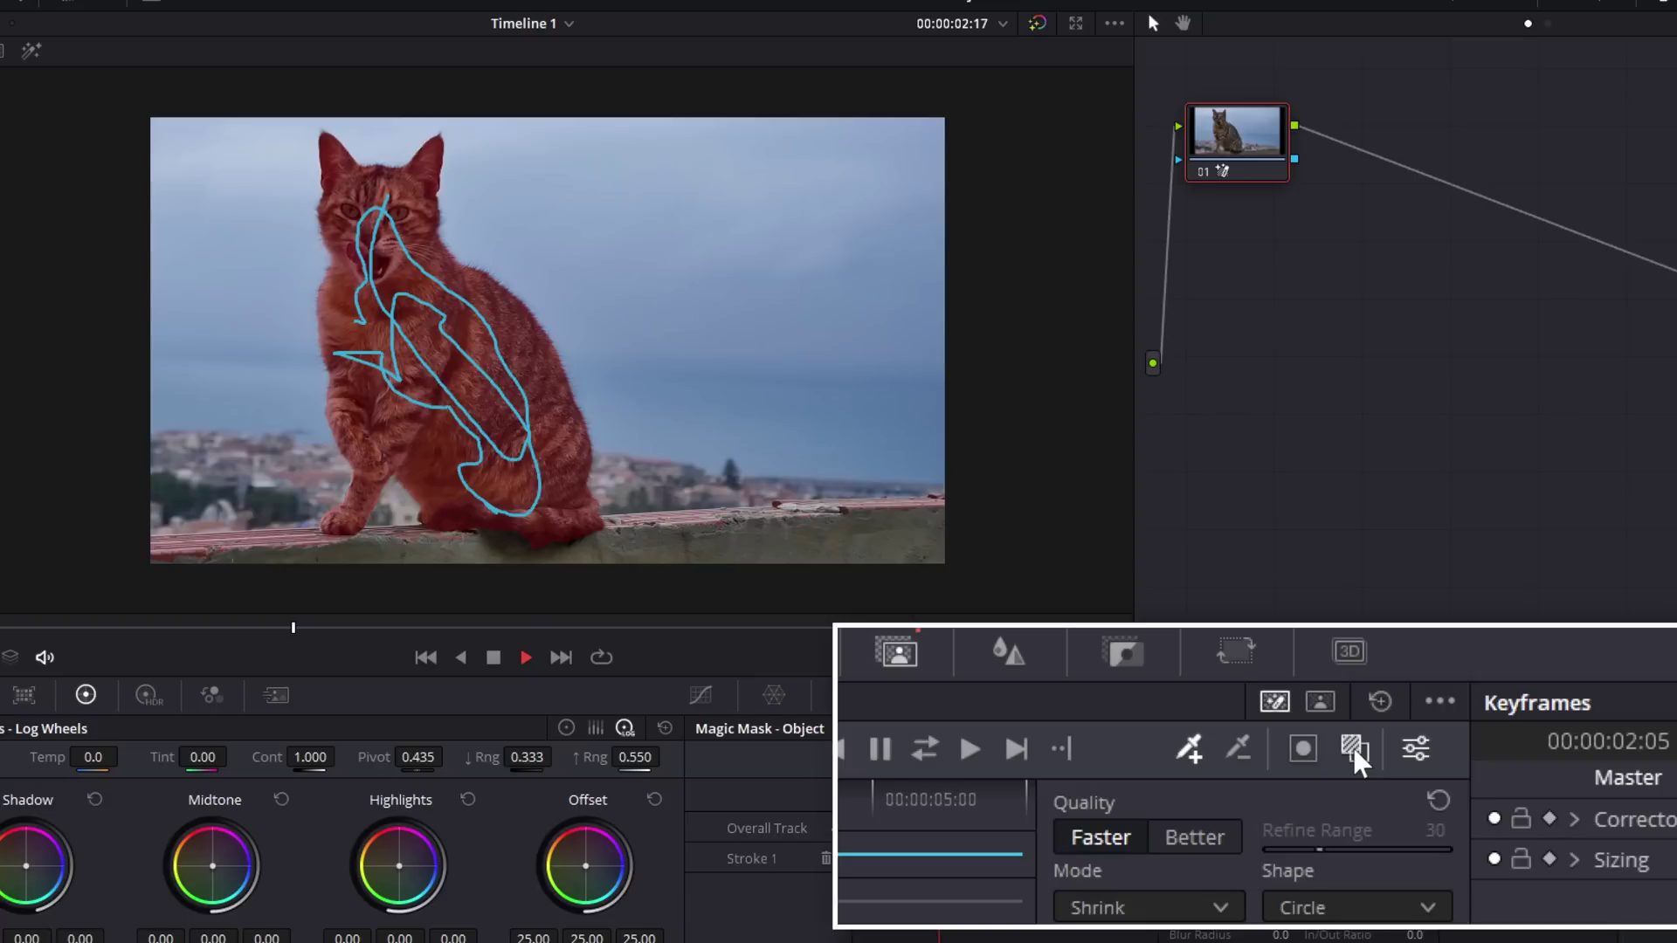
pyautogui.click(1297, 754)
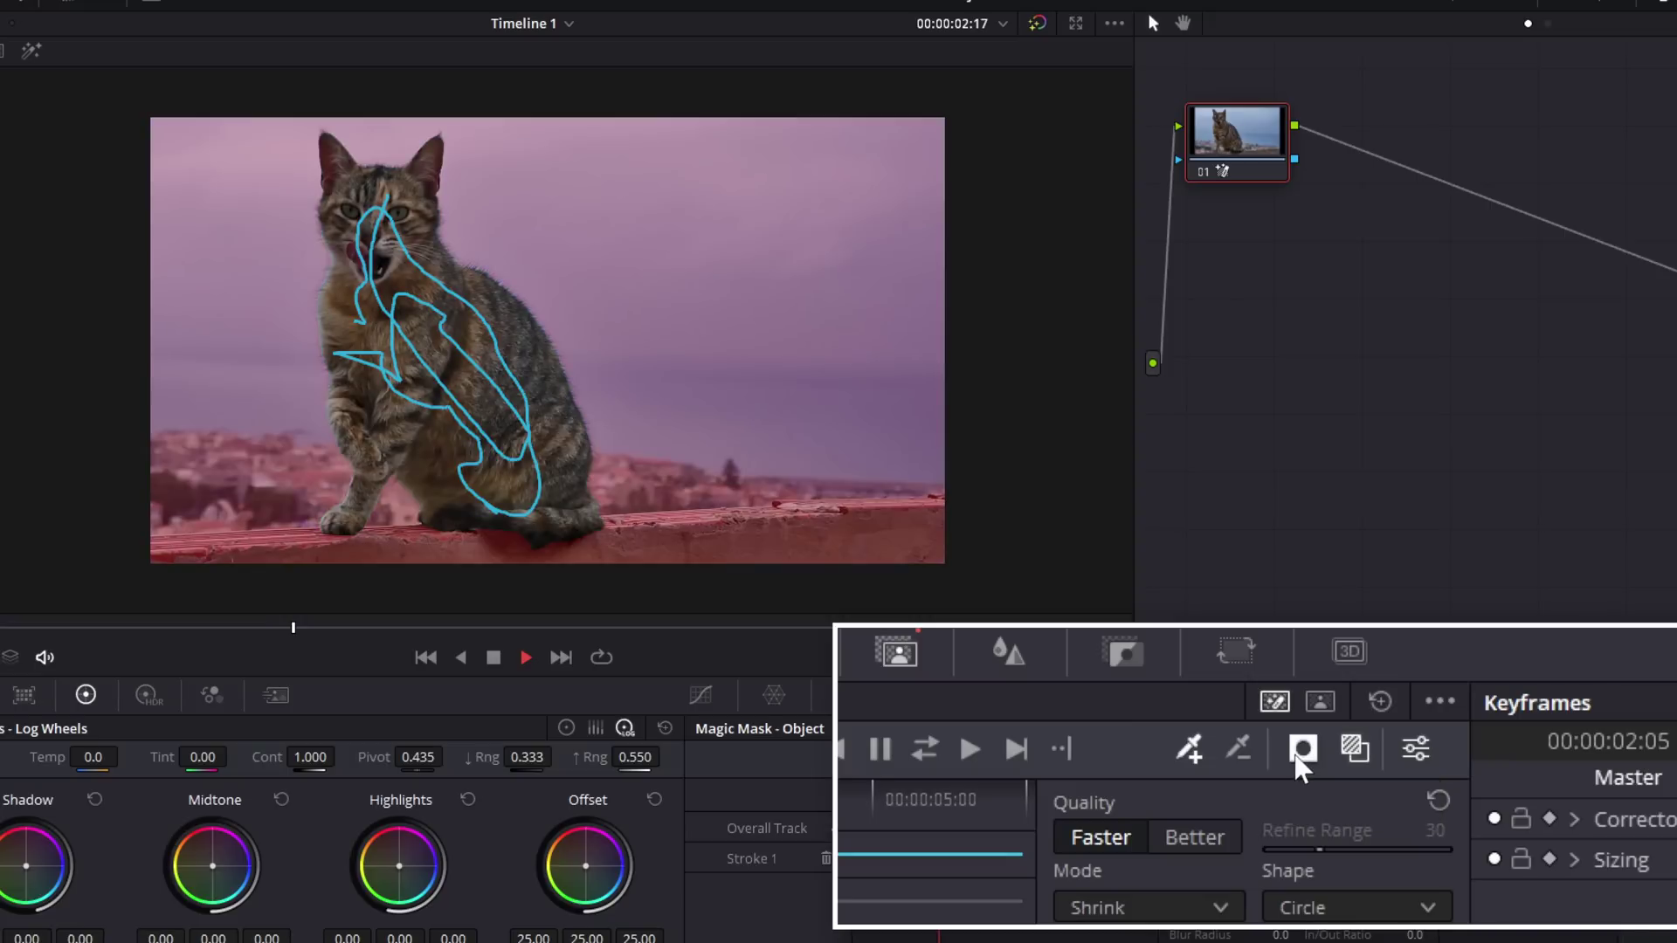
pyautogui.click(1302, 751)
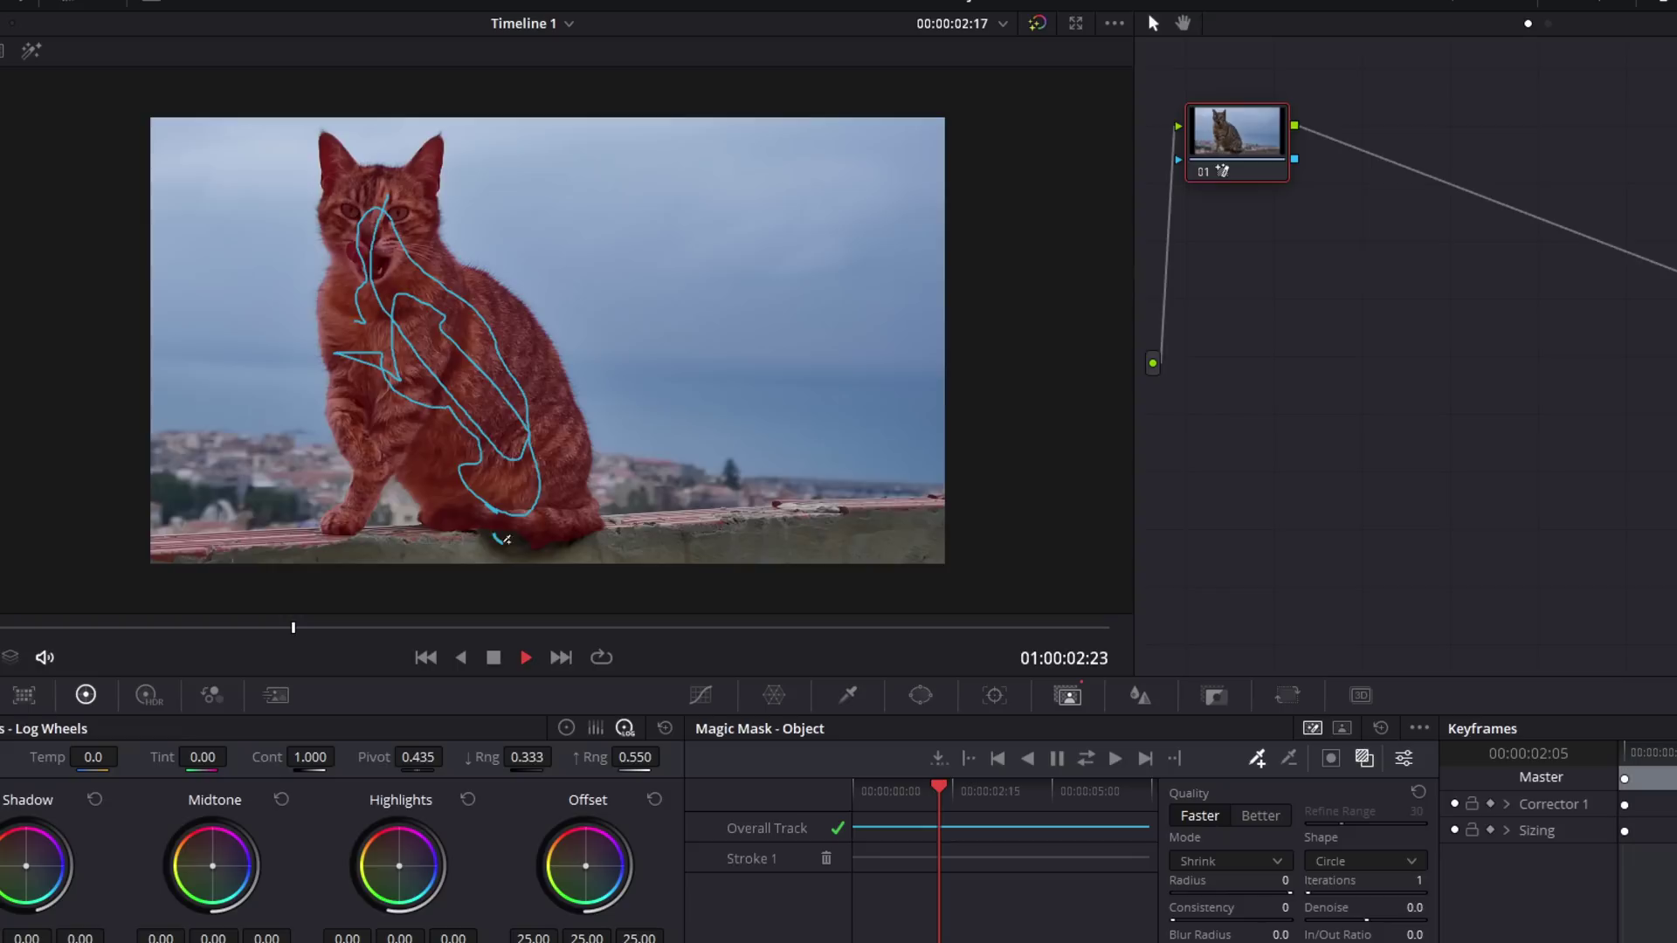
# Step: Add Stroke 2 along the cat's bottom edge, then hold Alt for subtract strokes
pyautogui.moveTo(495, 534)
pyautogui.mouseDown()
pyautogui.moveTo(575, 536)
pyautogui.moveTo(504, 527)
pyautogui.moveTo(569, 536)
pyautogui.mouseUp()
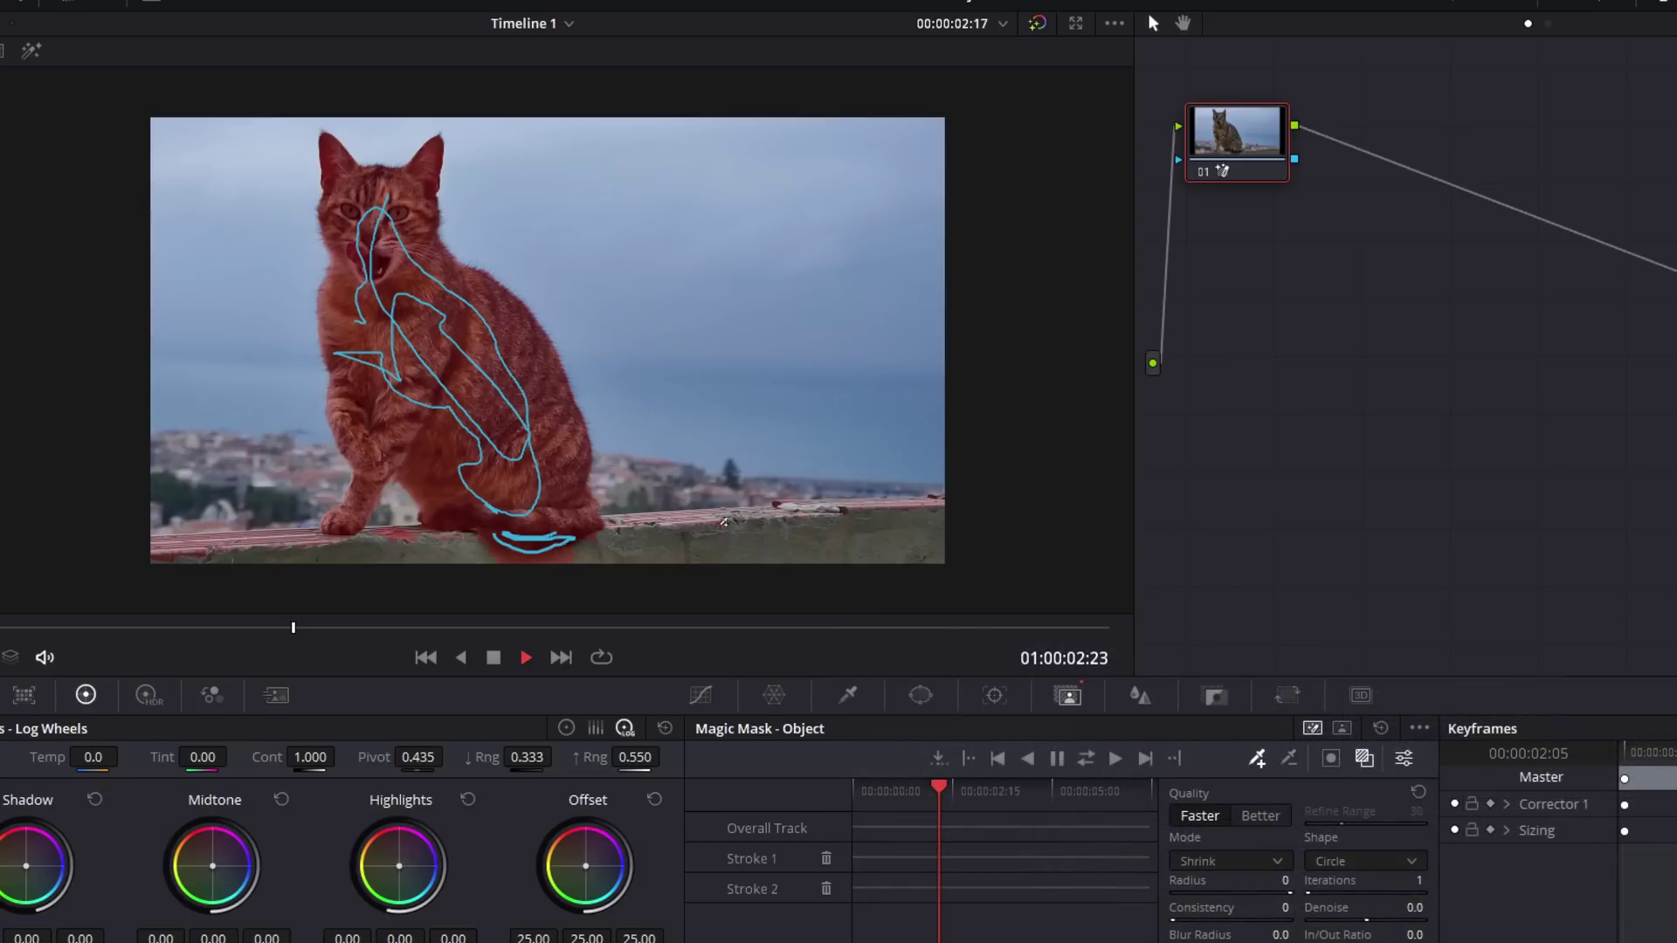
pyautogui.press('alt')
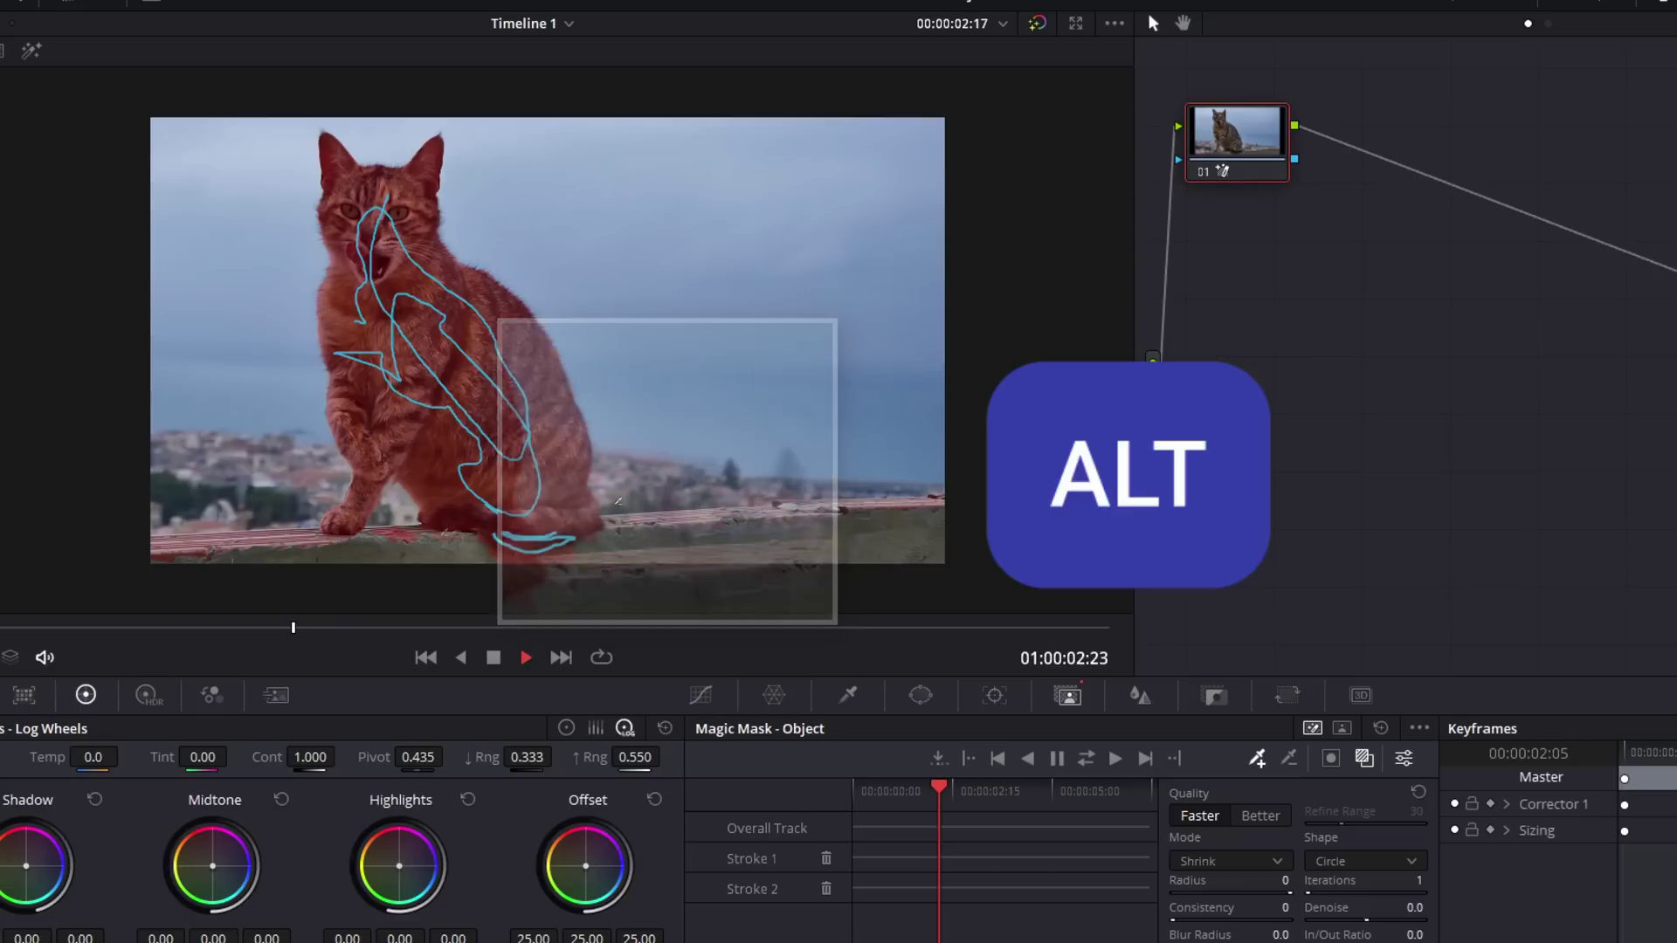
# Step: Draw subtract strokes along the ledge under the cat to exclude it from the mask
pyautogui.moveTo(386, 535)
pyautogui.mouseDown()
pyautogui.moveTo(557, 564)
pyautogui.moveTo(616, 529)
pyautogui.mouseUp()
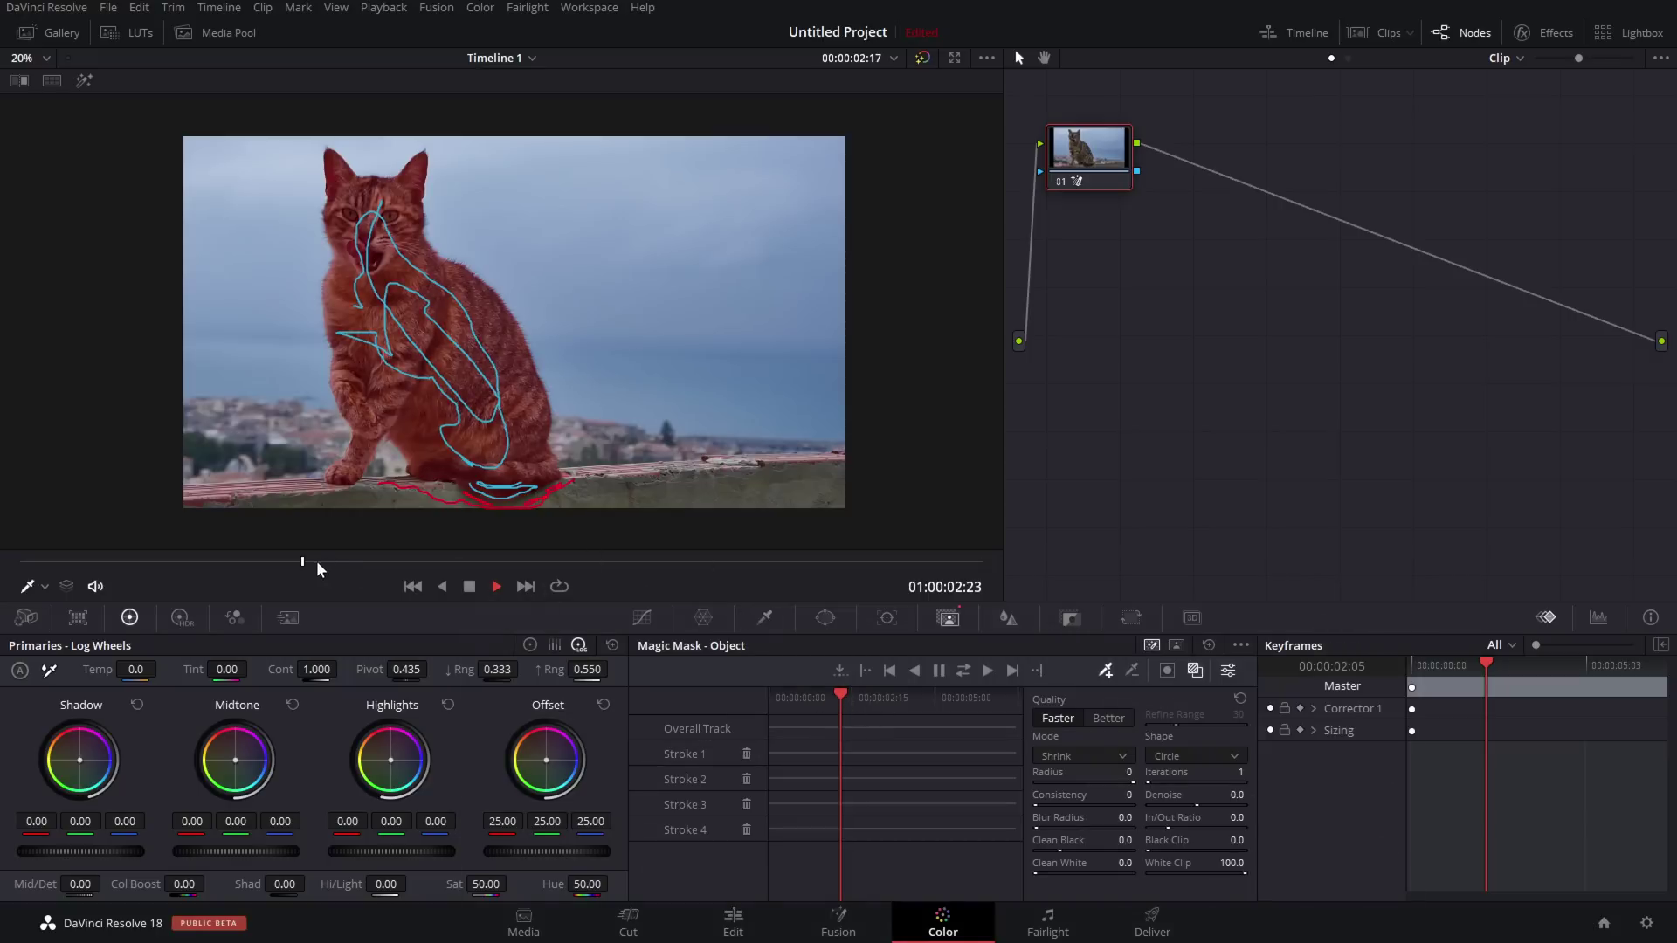
# Step: Return to the reference frame and track the cat's mask forward and in reverse
pyautogui.moveTo(316, 561); pyautogui.dragTo(882, 561)
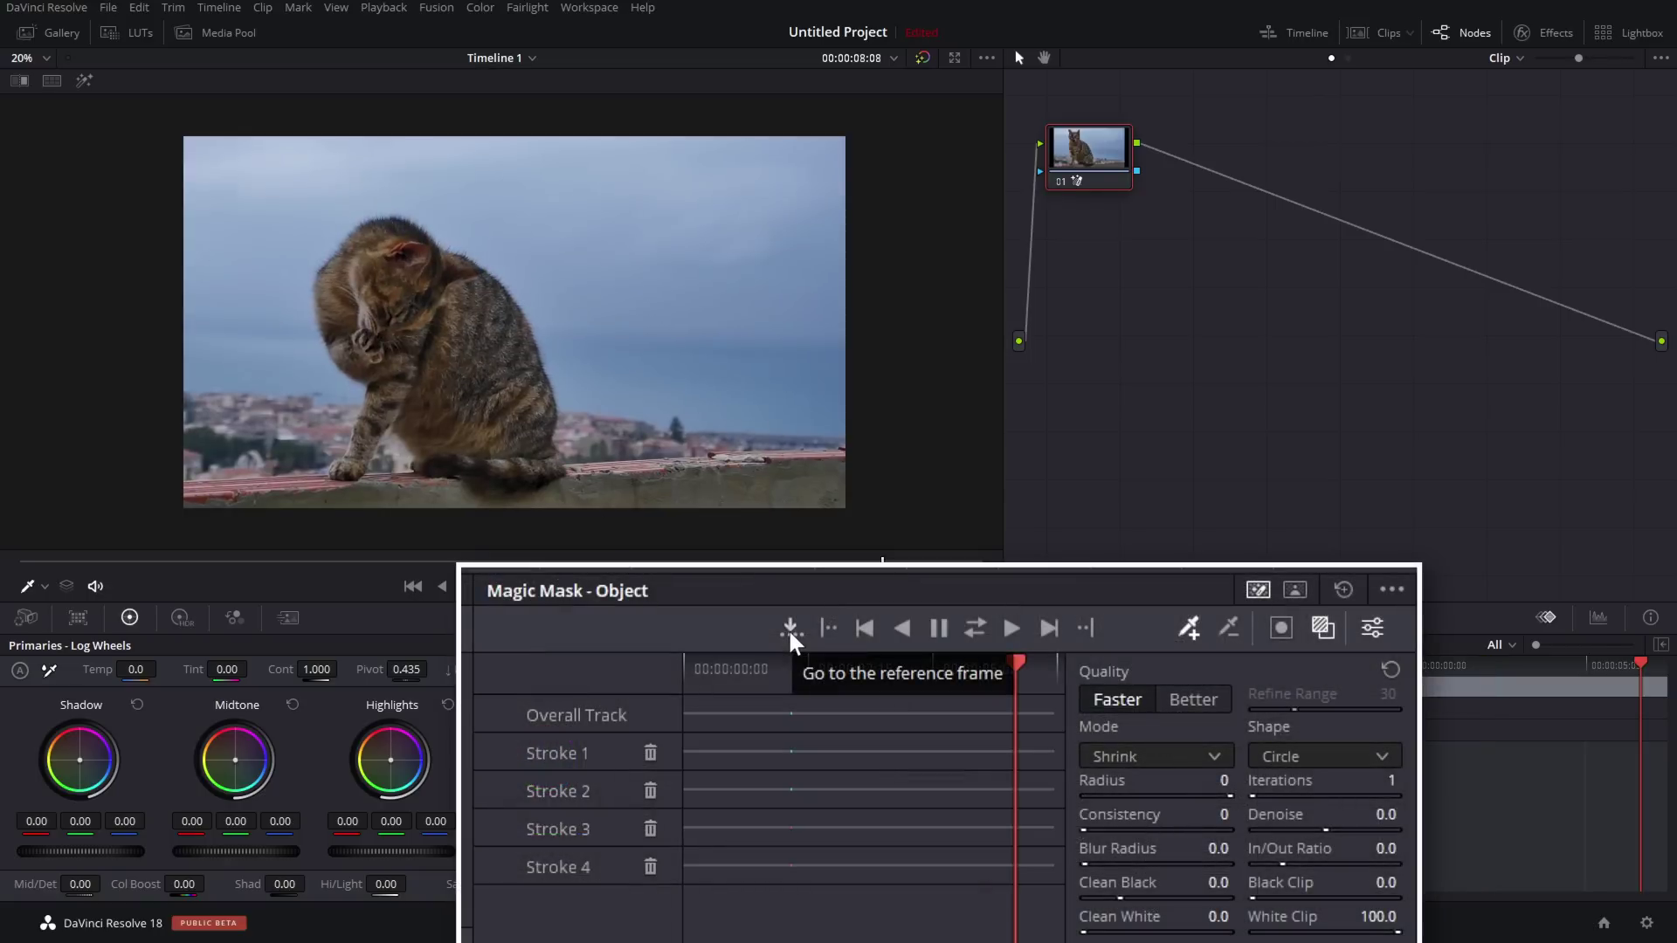
pyautogui.click(790, 629)
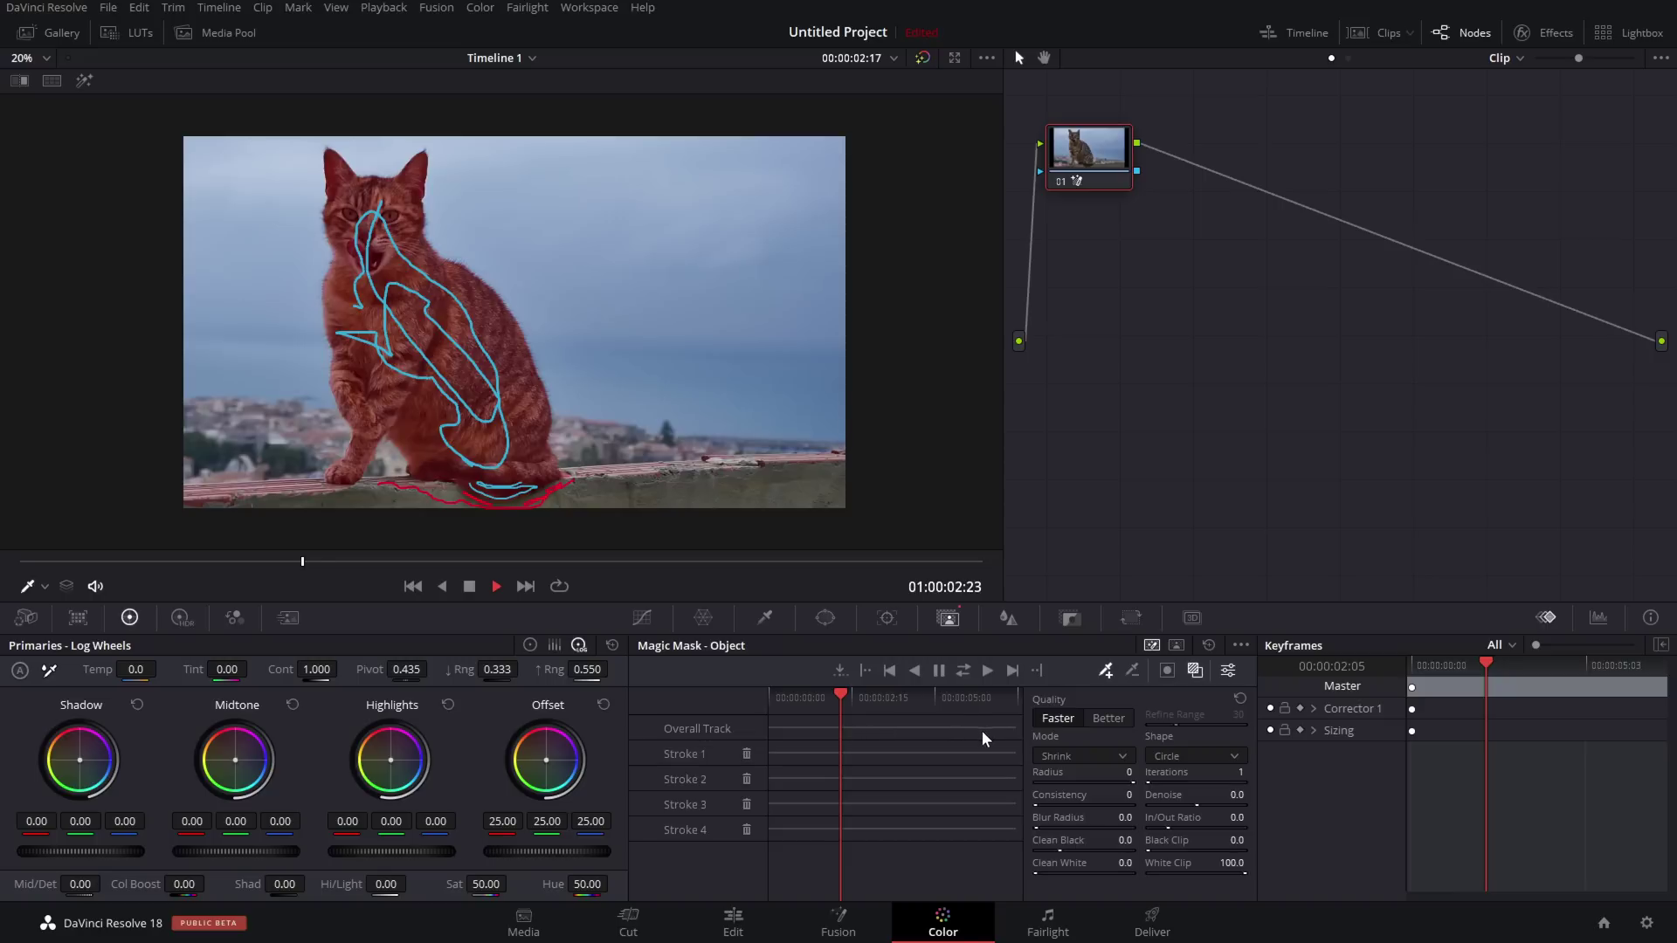
pyautogui.click(962, 671)
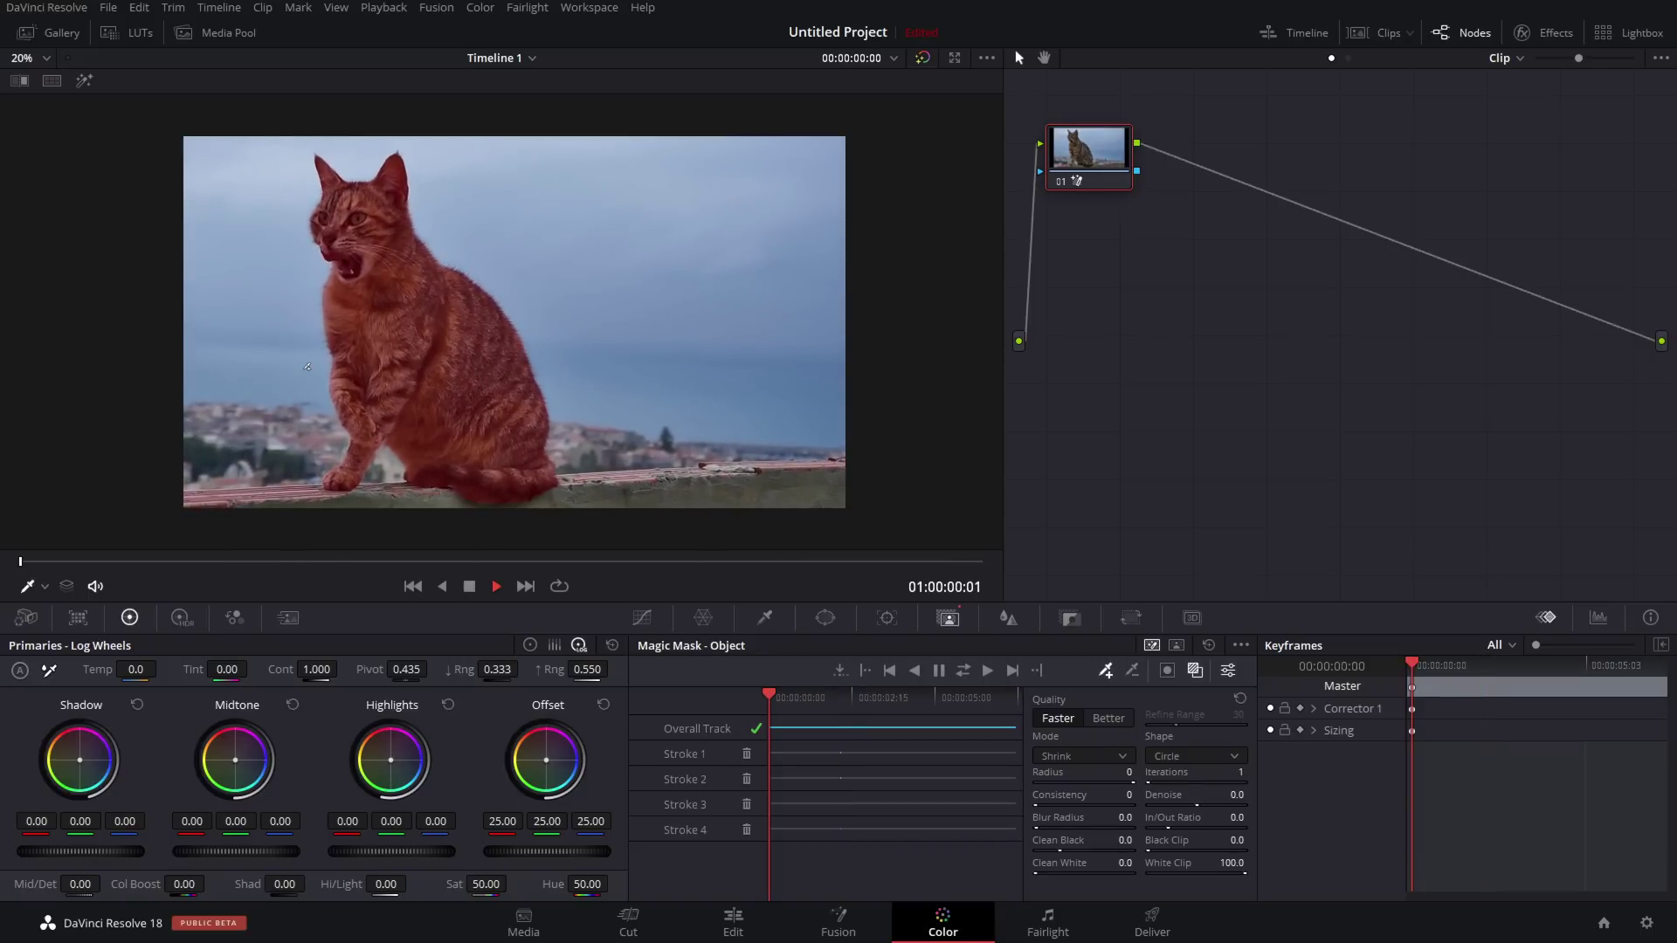
# Step: Review the track, then set Blur Radius 7.3, Clean Black 10.9, Clean White 24.5 and hide the overlay
pyautogui.moveTo(64, 563); pyautogui.dragTo(476, 561)
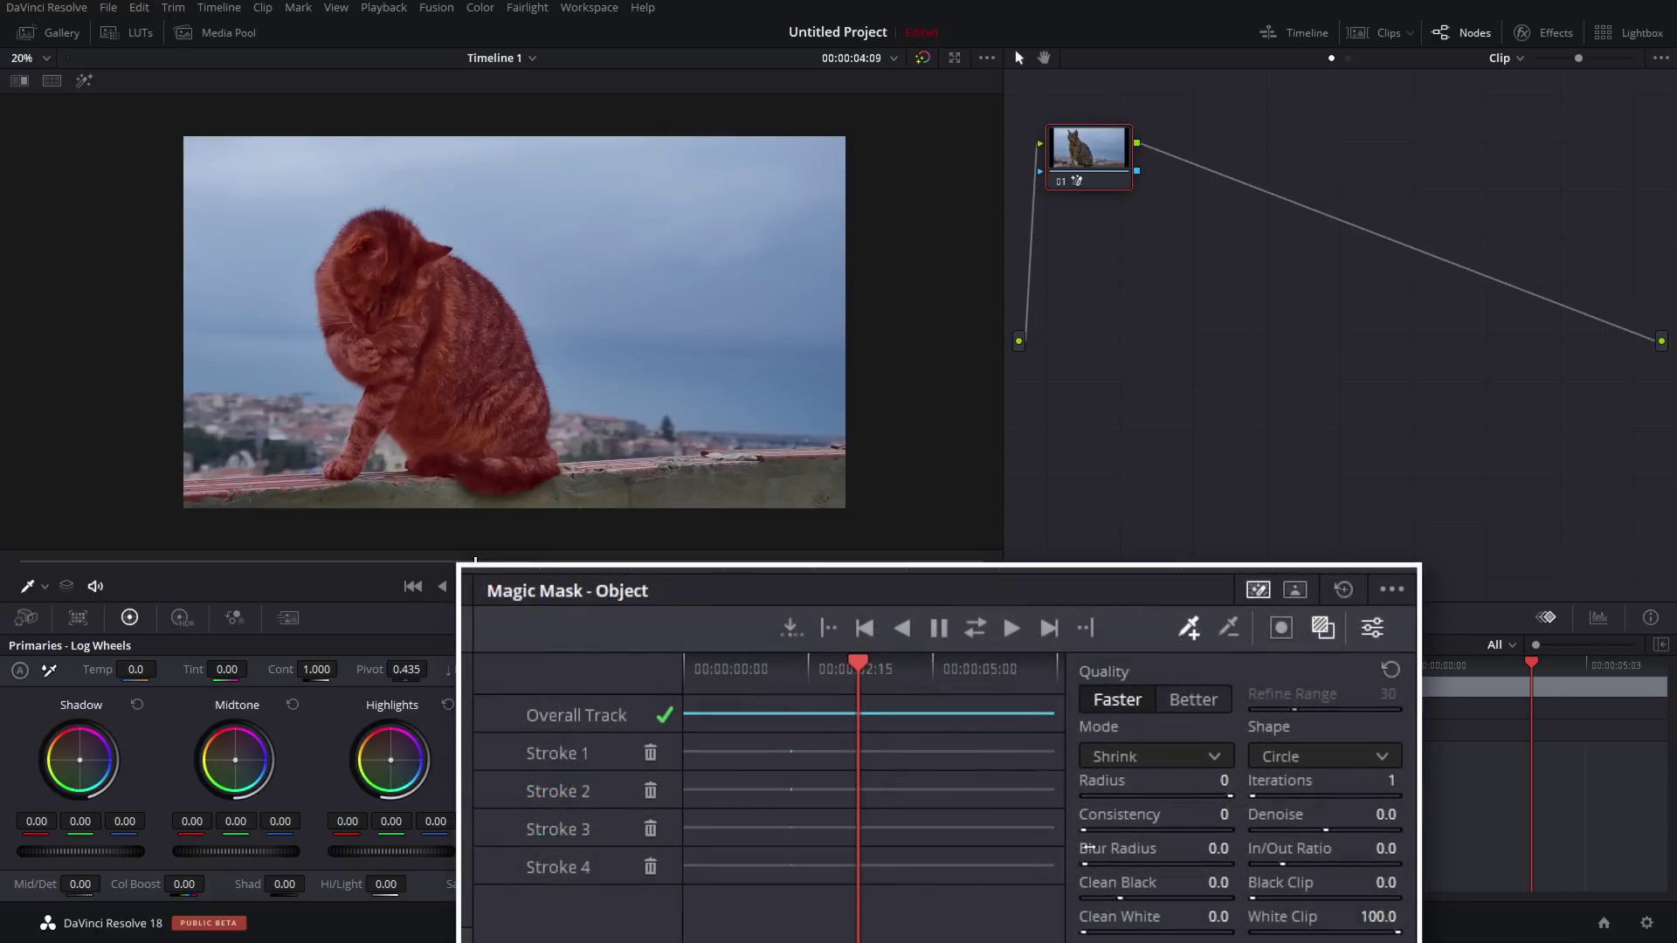
pyautogui.moveTo(1118, 848); pyautogui.dragTo(1170, 848)
pyautogui.moveTo(1119, 897); pyautogui.dragTo(1159, 898)
pyautogui.moveTo(1083, 932); pyautogui.dragTo(1119, 932)
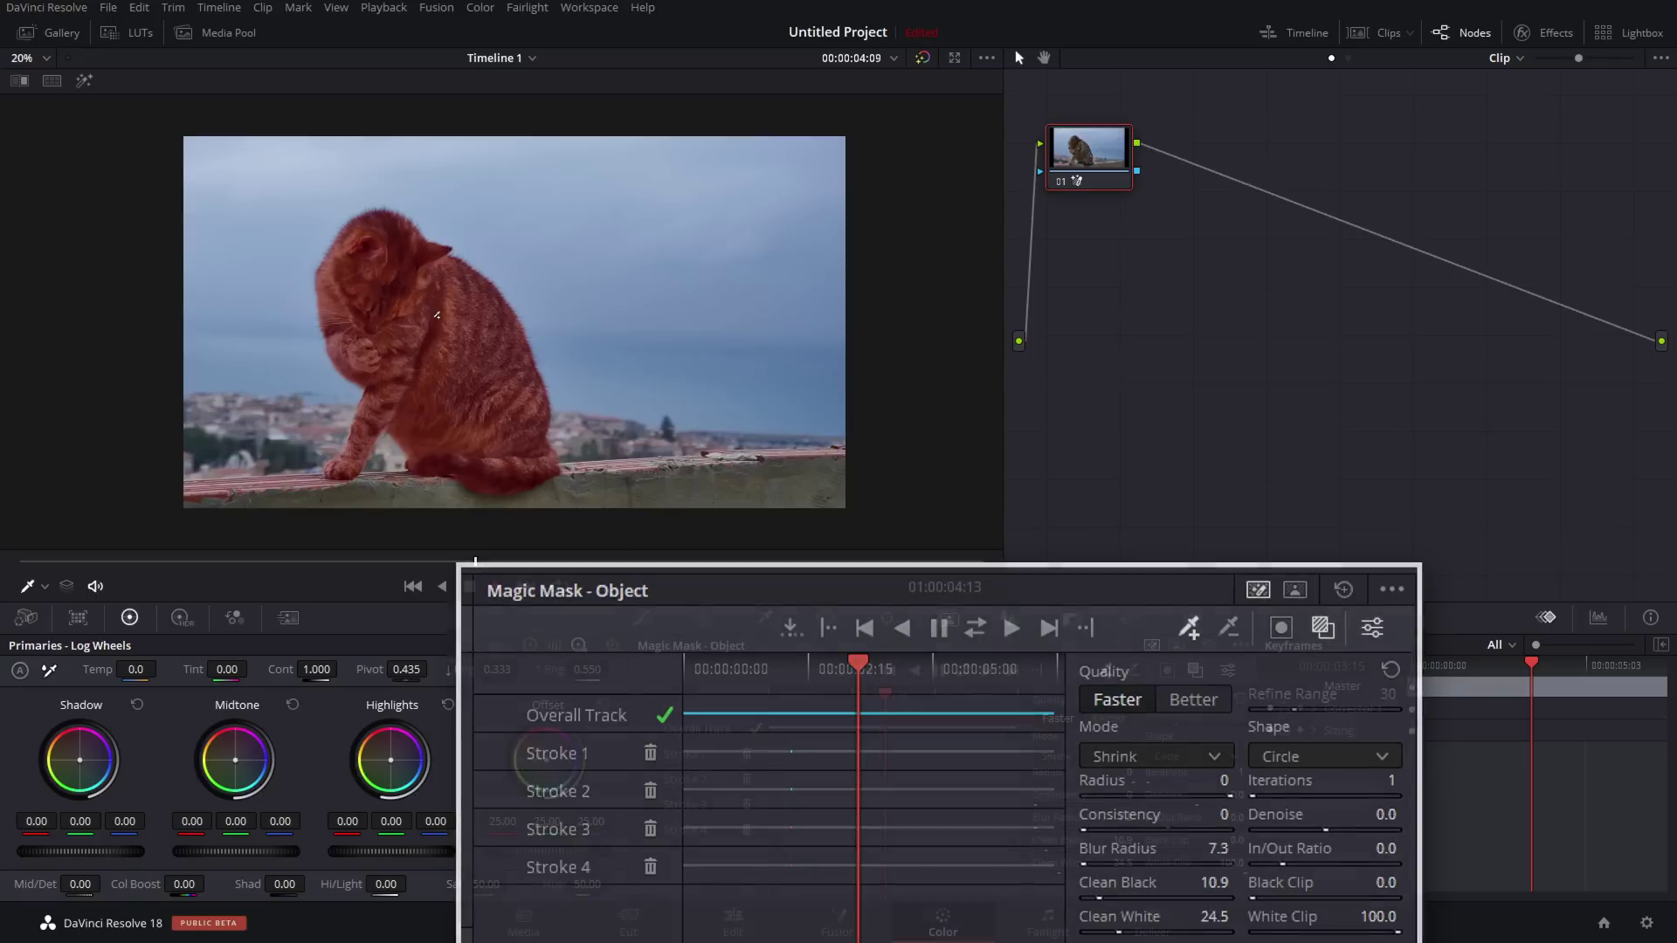
pyautogui.click(1196, 672)
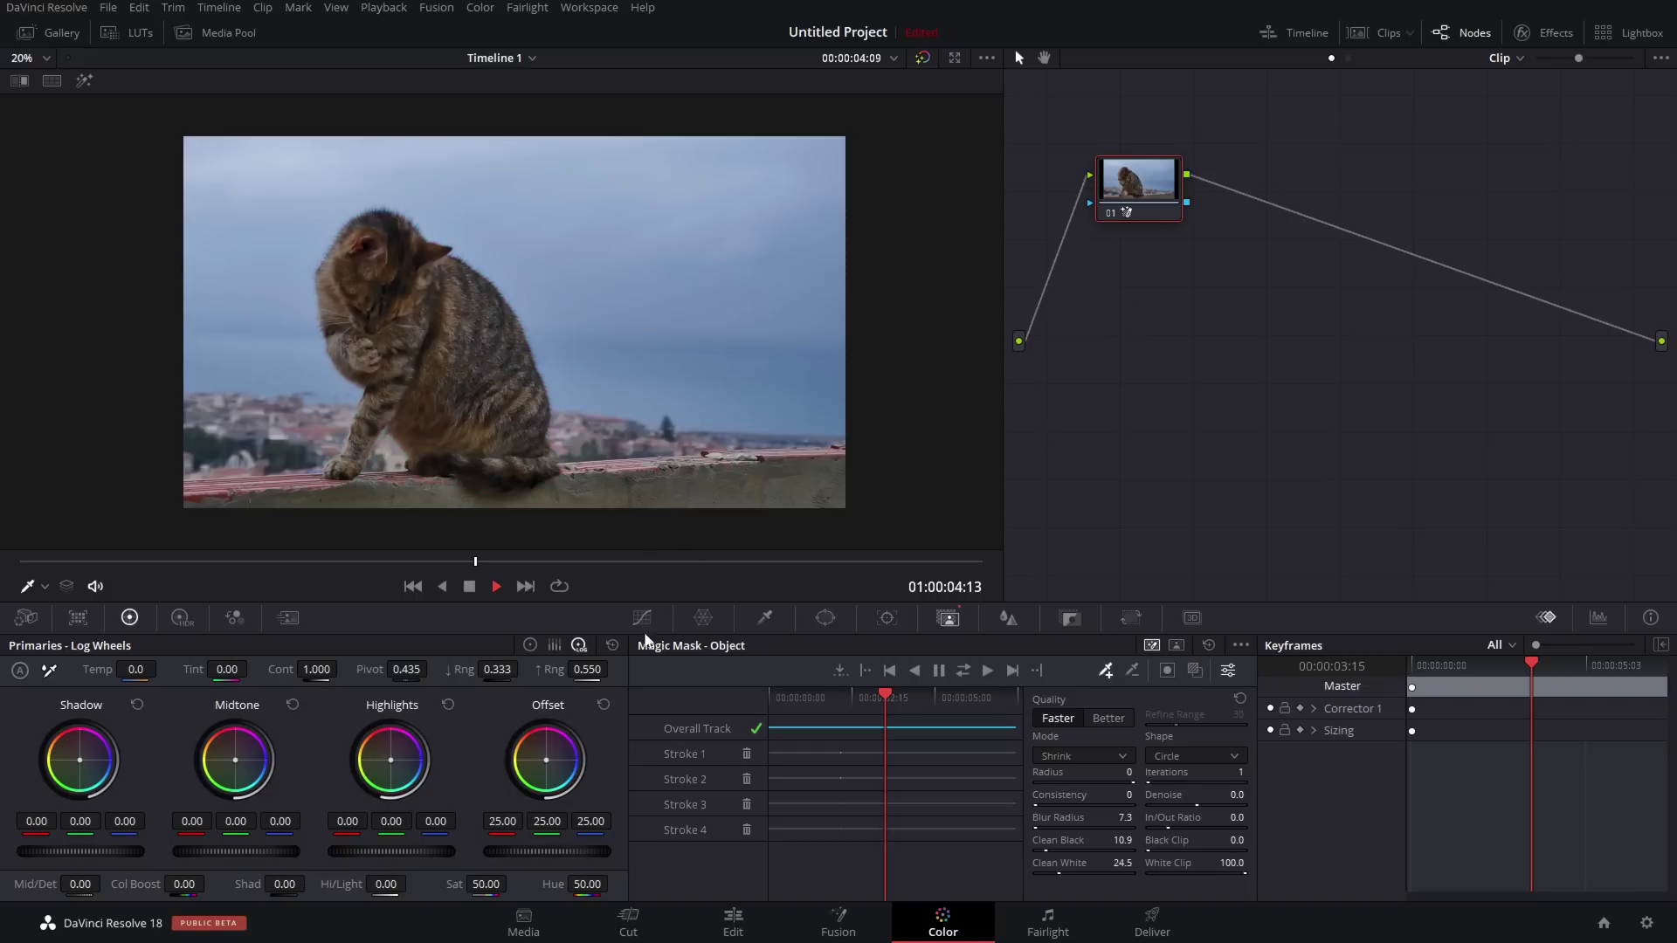
# Step: Brighten the cat clip evenly with Offset at 33 and slightly lower the shadows
pyautogui.moveTo(550, 762)
pyautogui.mouseDown()
pyautogui.moveTo(570, 747)
pyautogui.moveTo(529, 772)
pyautogui.moveTo(571, 759)
pyautogui.moveTo(519, 751)
pyautogui.moveTo(544, 759)
pyautogui.mouseUp()
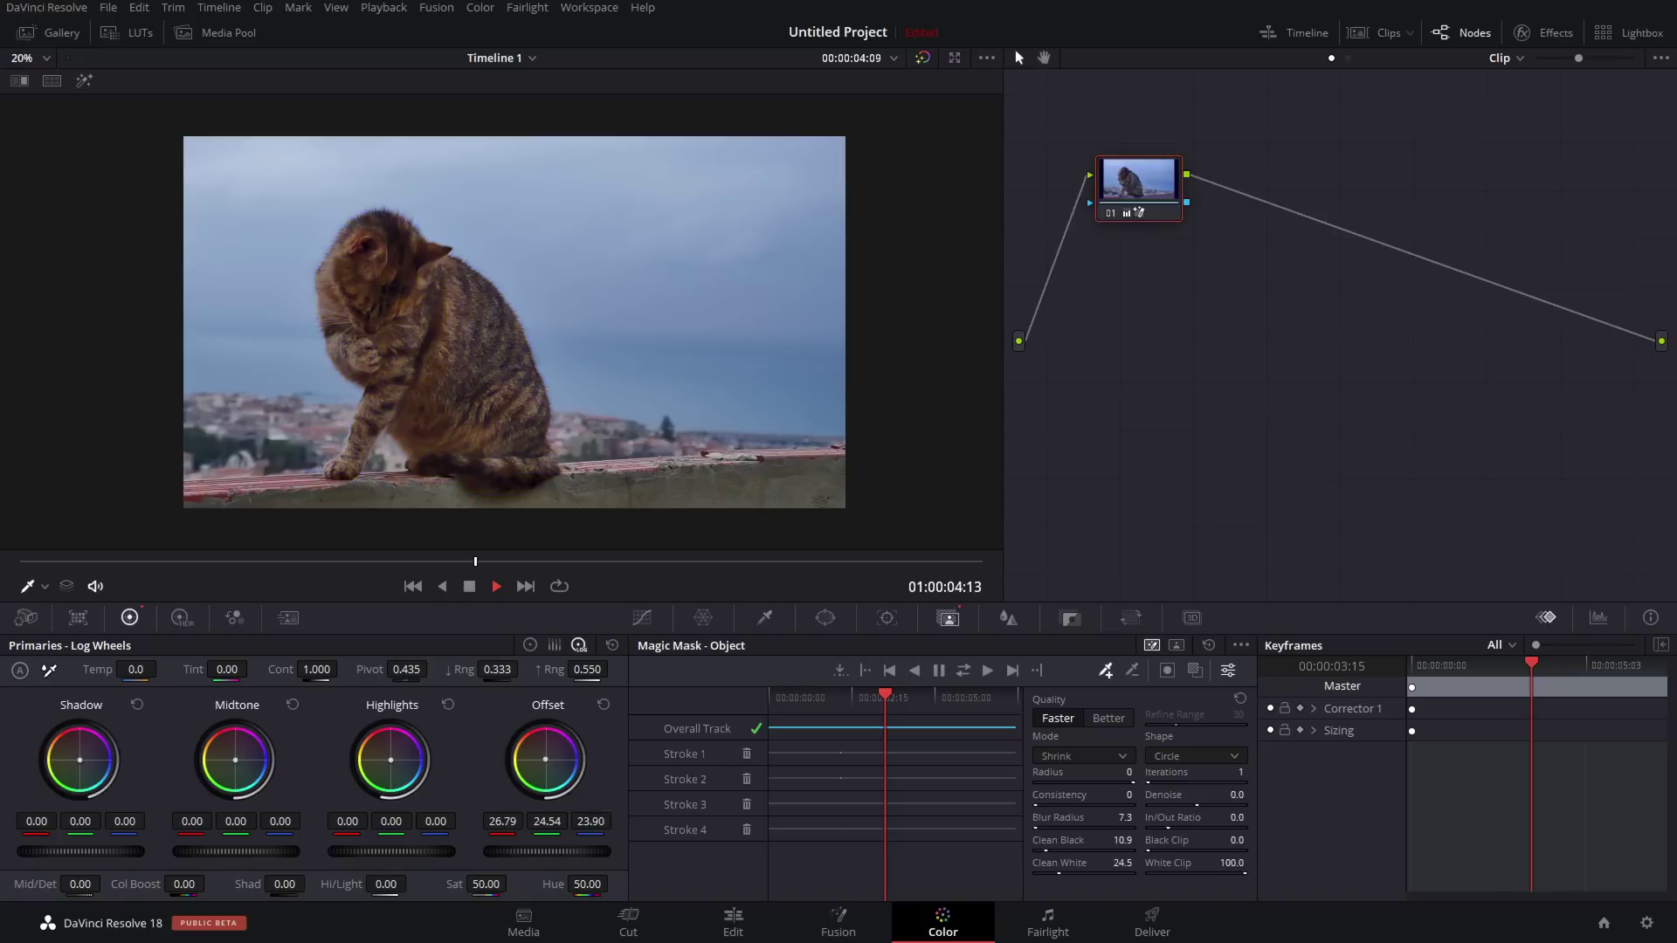
pyautogui.click(604, 705)
pyautogui.moveTo(521, 851); pyautogui.dragTo(554, 851)
pyautogui.moveTo(96, 851); pyautogui.dragTo(91, 851)
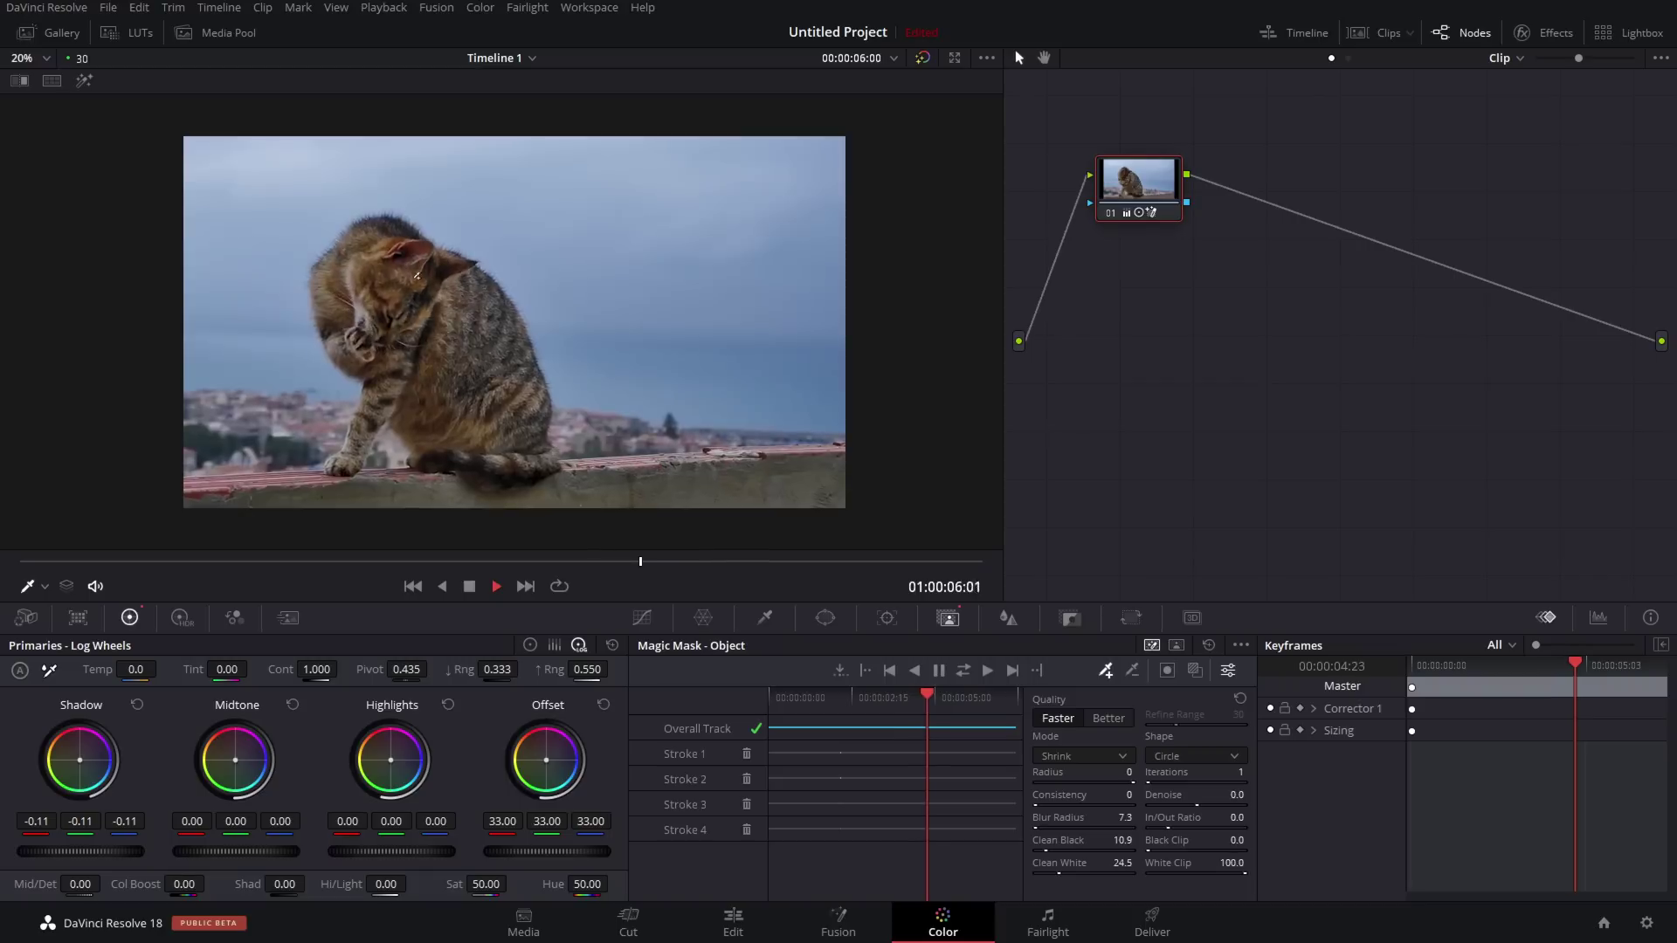
pyautogui.press('space')
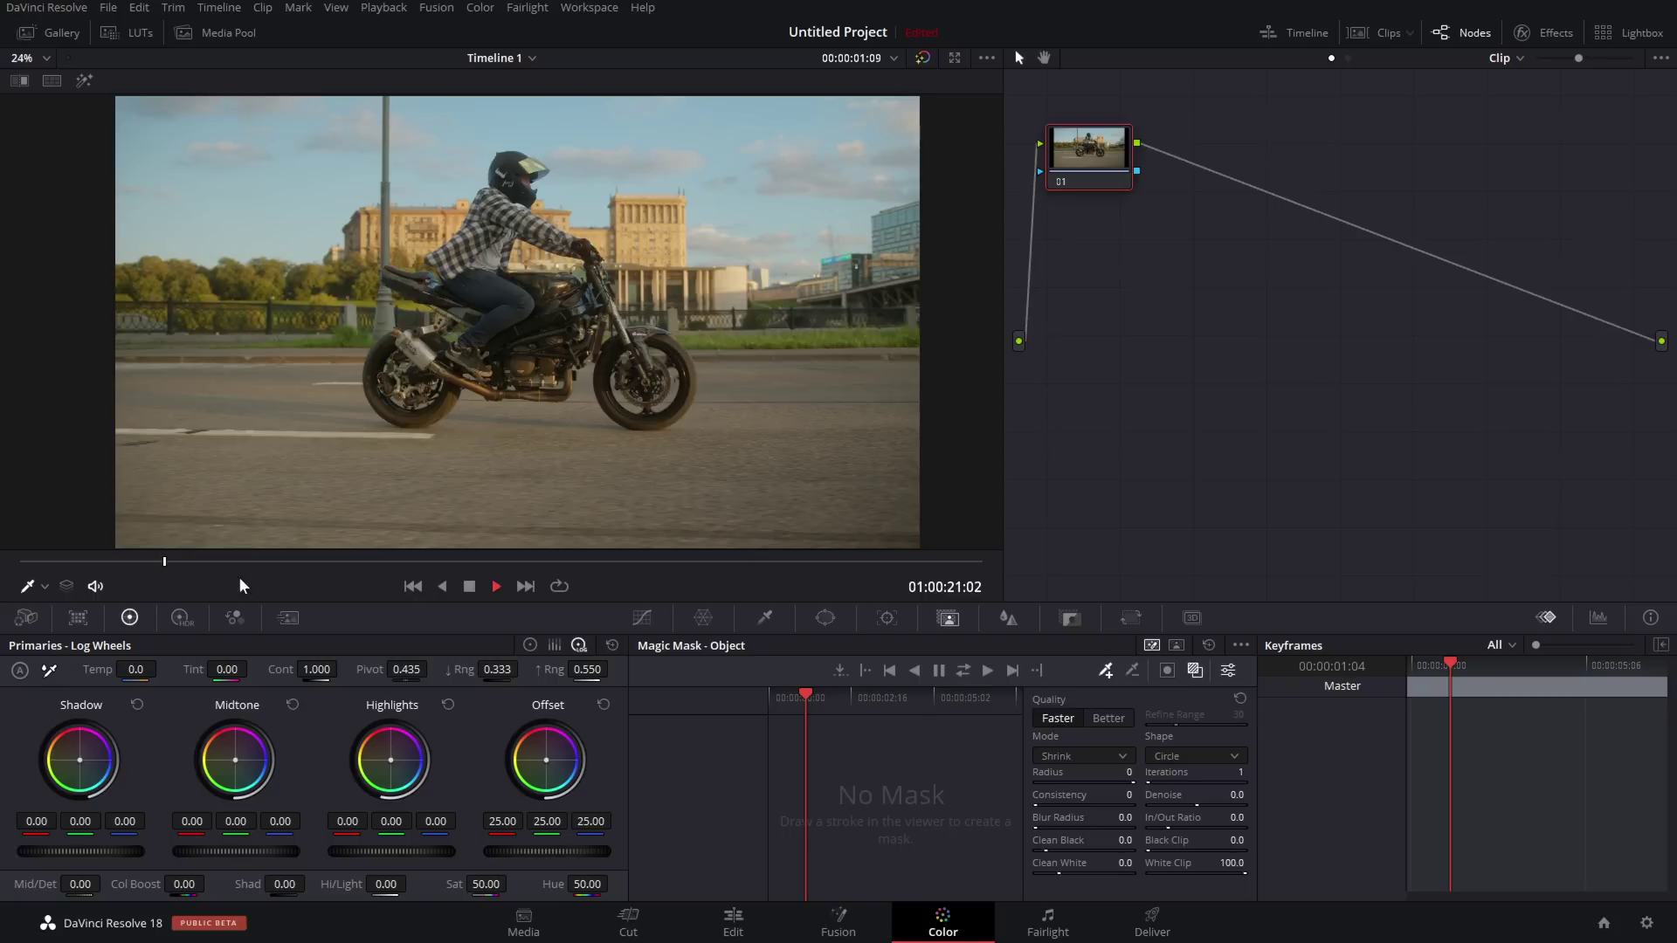
# Step: Scrub the motorcycle clip forward to 01:00:23:15, where the bike and rider appear larger
pyautogui.moveTo(166, 568); pyautogui.dragTo(422, 568)
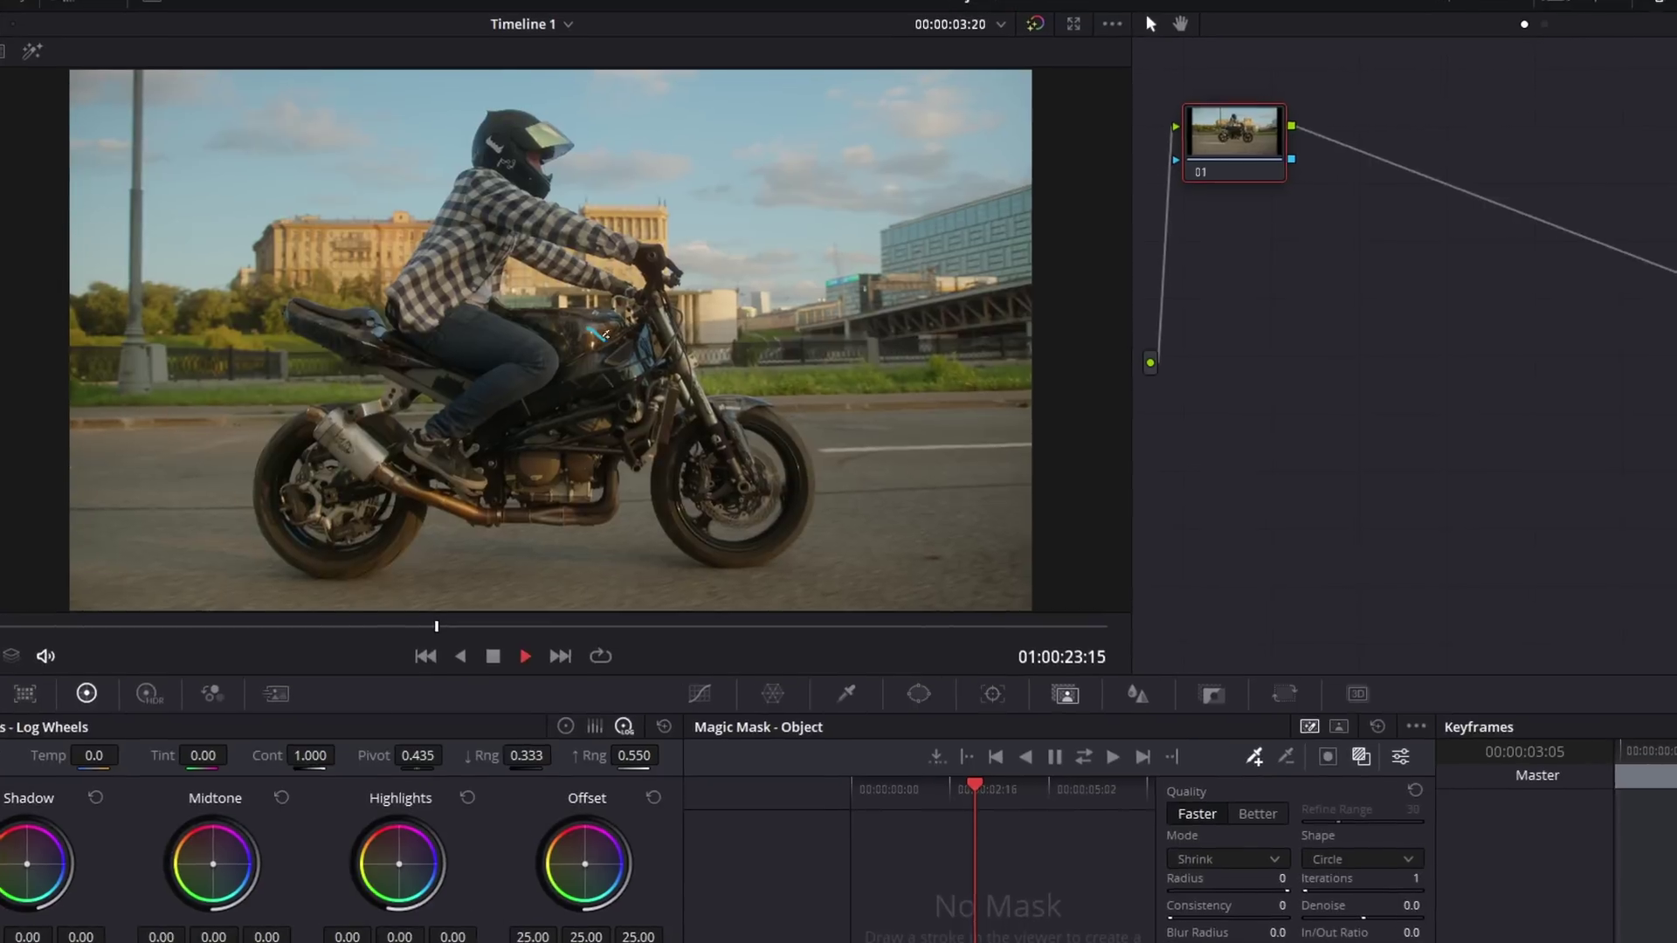
# Step: Paint Magic Mask strokes over the engine, tank, rear wheel, seat, exhaust and front fork
pyautogui.moveTo(550, 313)
pyautogui.mouseDown()
pyautogui.moveTo(524, 434)
pyautogui.moveTo(510, 395)
pyautogui.moveTo(574, 407)
pyautogui.moveTo(589, 370)
pyautogui.mouseUp()
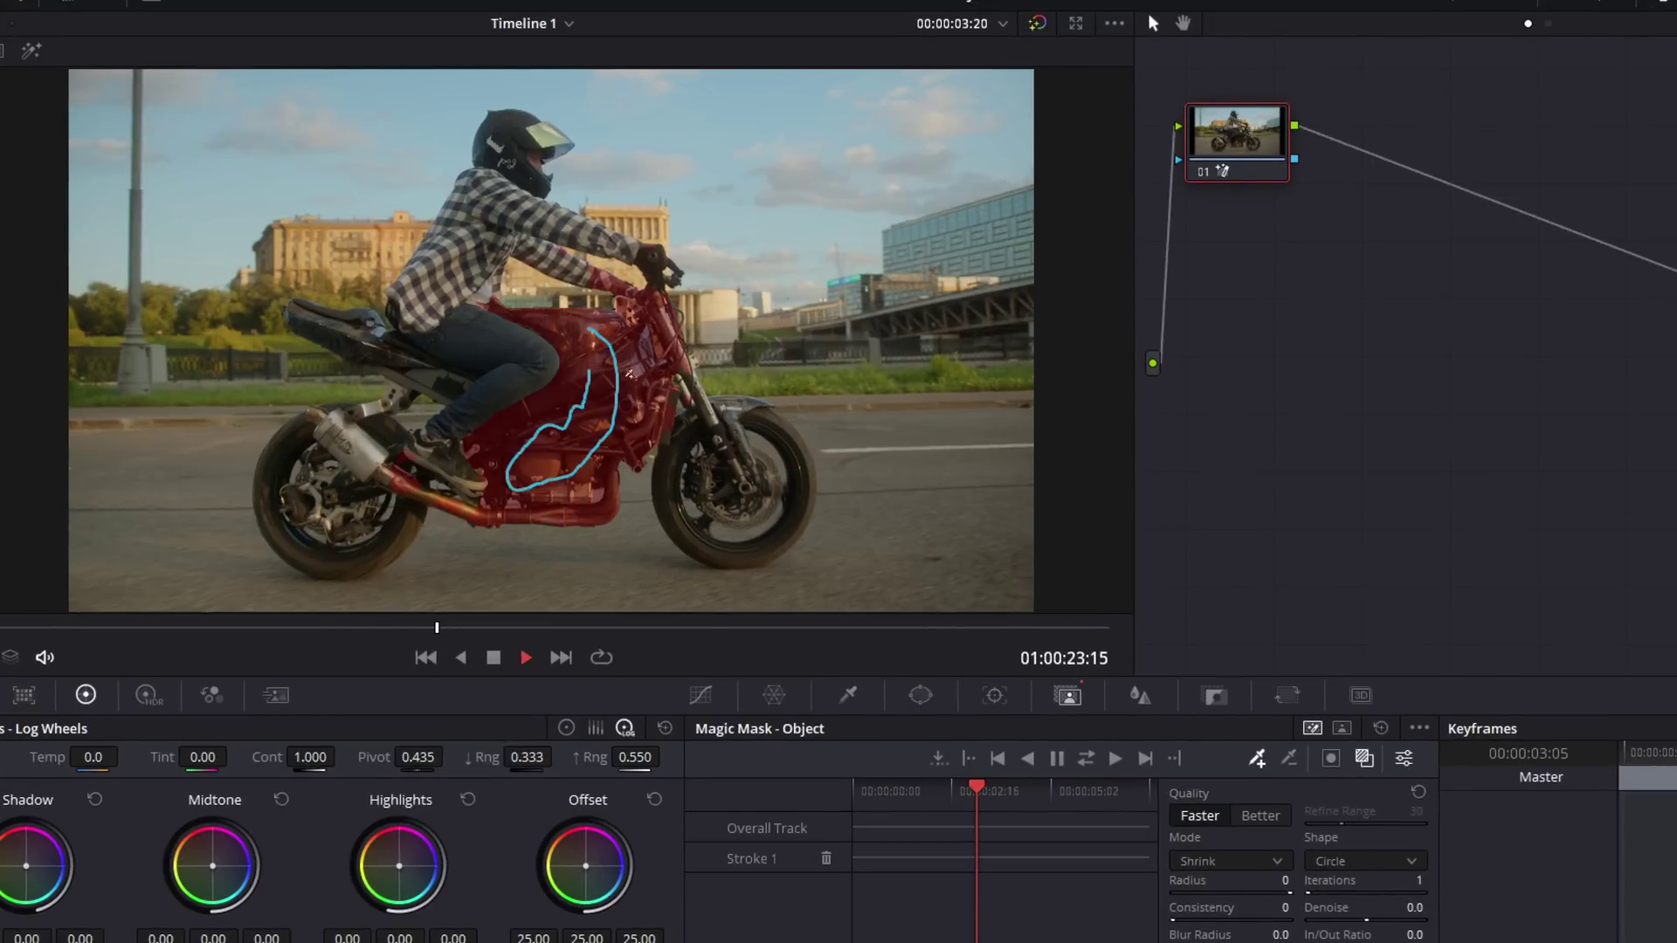
pyautogui.moveTo(692, 369)
pyautogui.mouseDown()
pyautogui.moveTo(777, 424)
pyautogui.moveTo(814, 516)
pyautogui.moveTo(779, 551)
pyautogui.moveTo(708, 565)
pyautogui.moveTo(665, 480)
pyautogui.moveTo(687, 428)
pyautogui.moveTo(725, 407)
pyautogui.mouseUp()
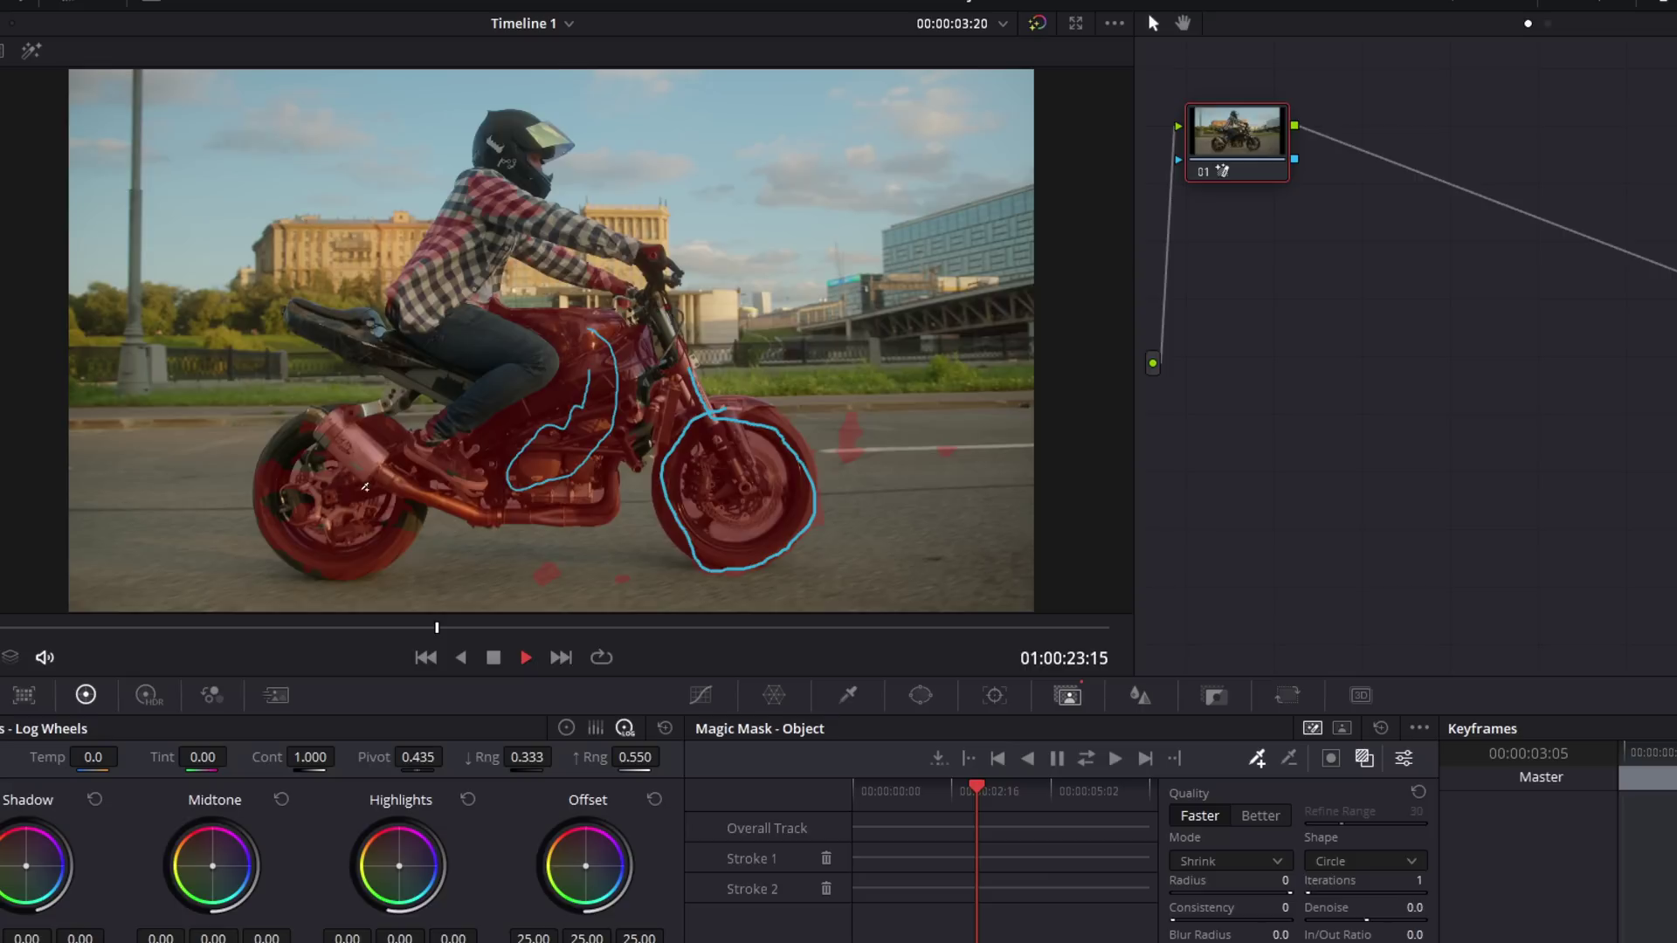
pyautogui.moveTo(314, 426)
pyautogui.mouseDown()
pyautogui.moveTo(272, 503)
pyautogui.moveTo(295, 550)
pyautogui.mouseUp()
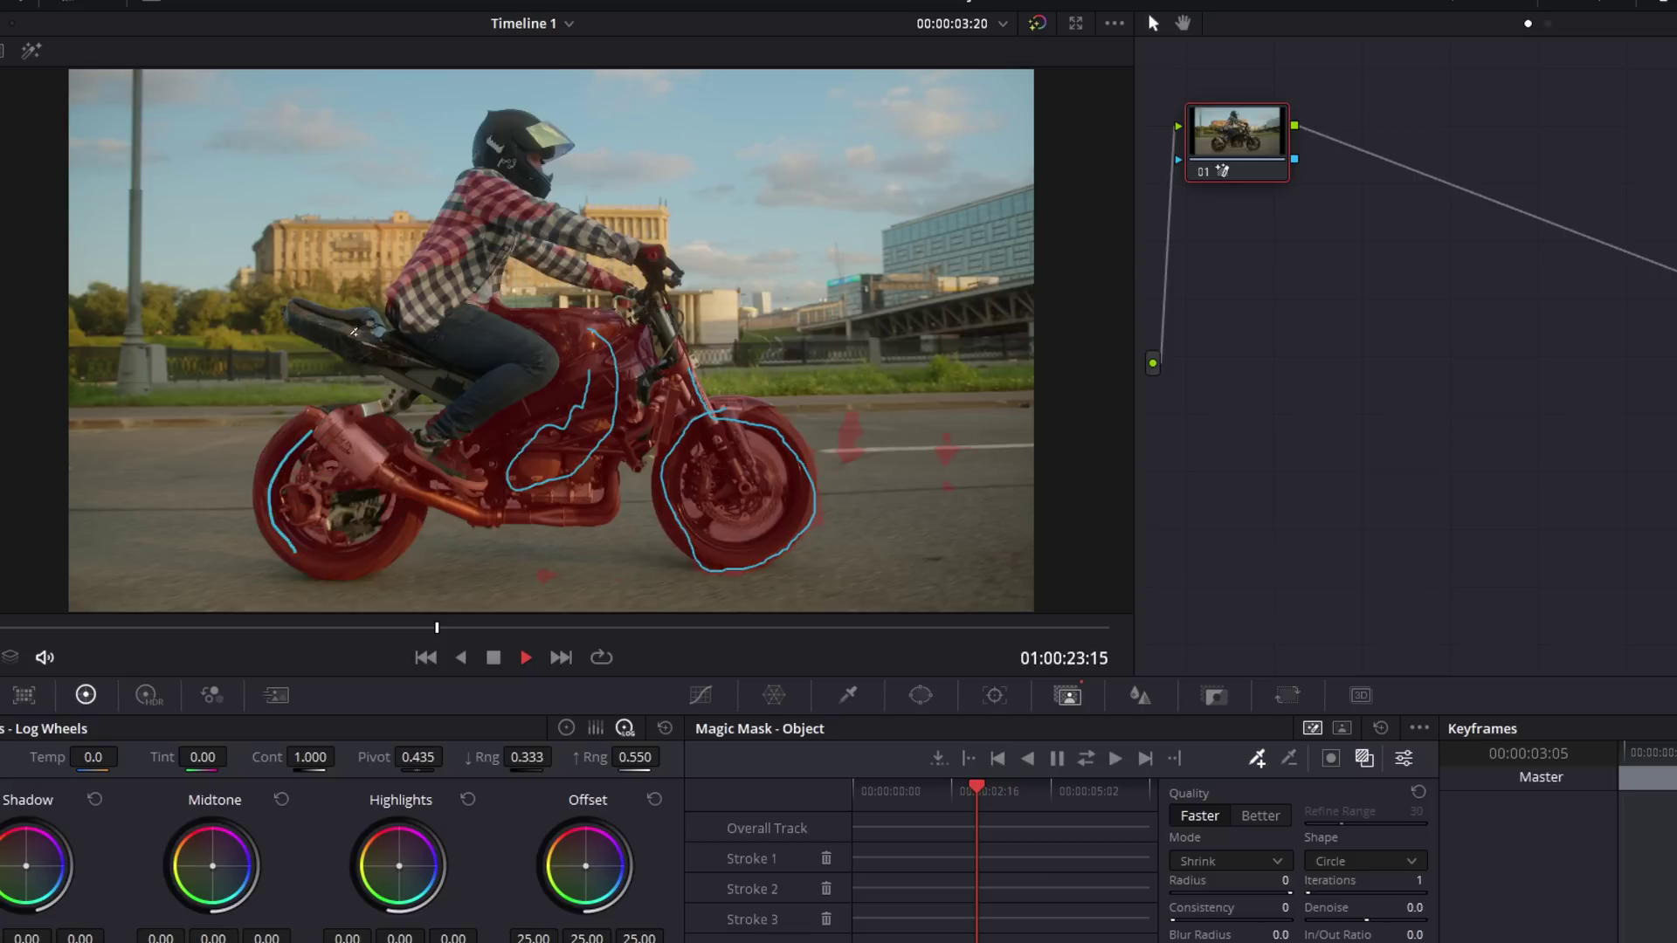
pyautogui.moveTo(397, 356); pyautogui.dragTo(301, 315)
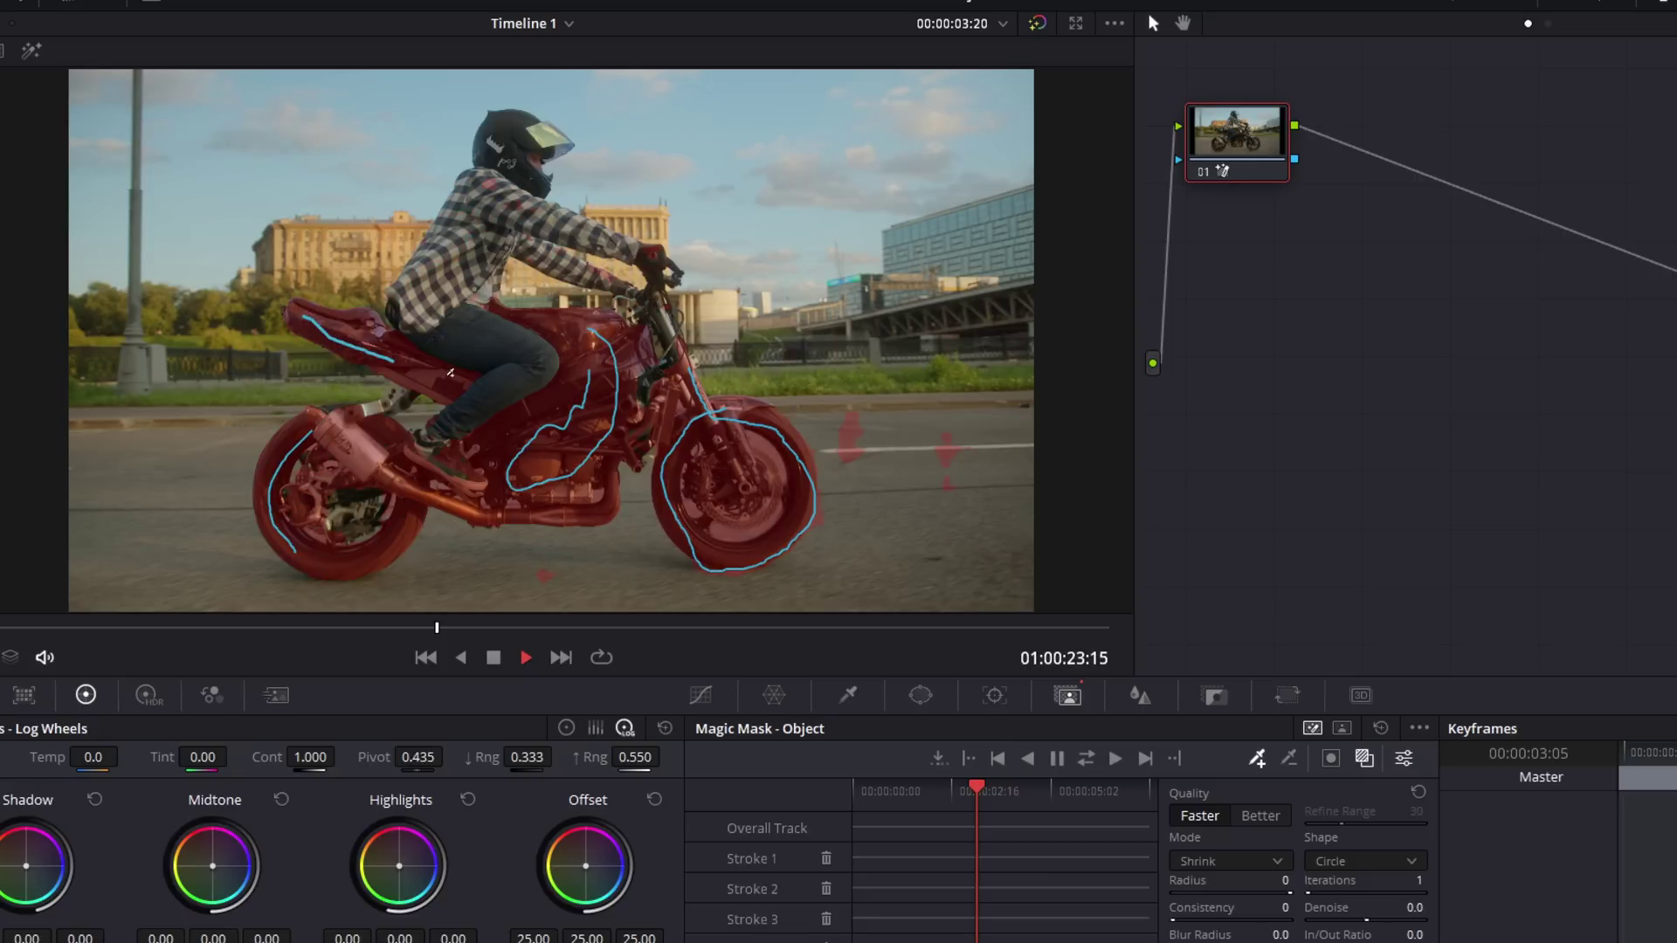
pyautogui.moveTo(415, 384); pyautogui.dragTo(365, 412)
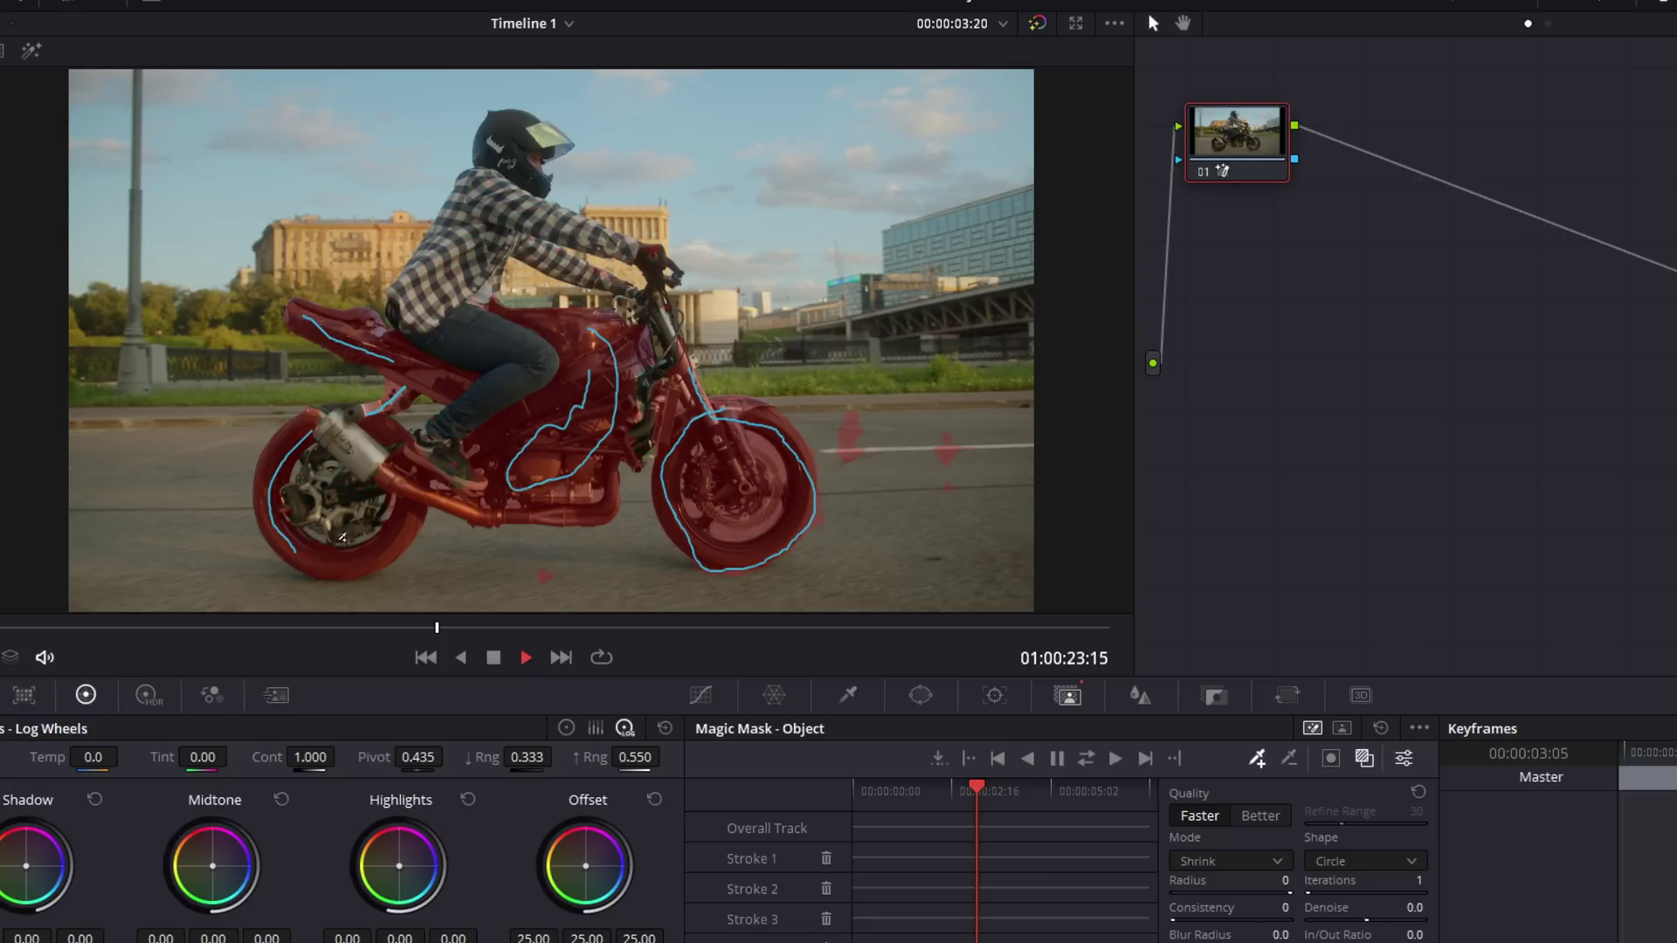
pyautogui.moveTo(316, 511); pyautogui.dragTo(354, 449)
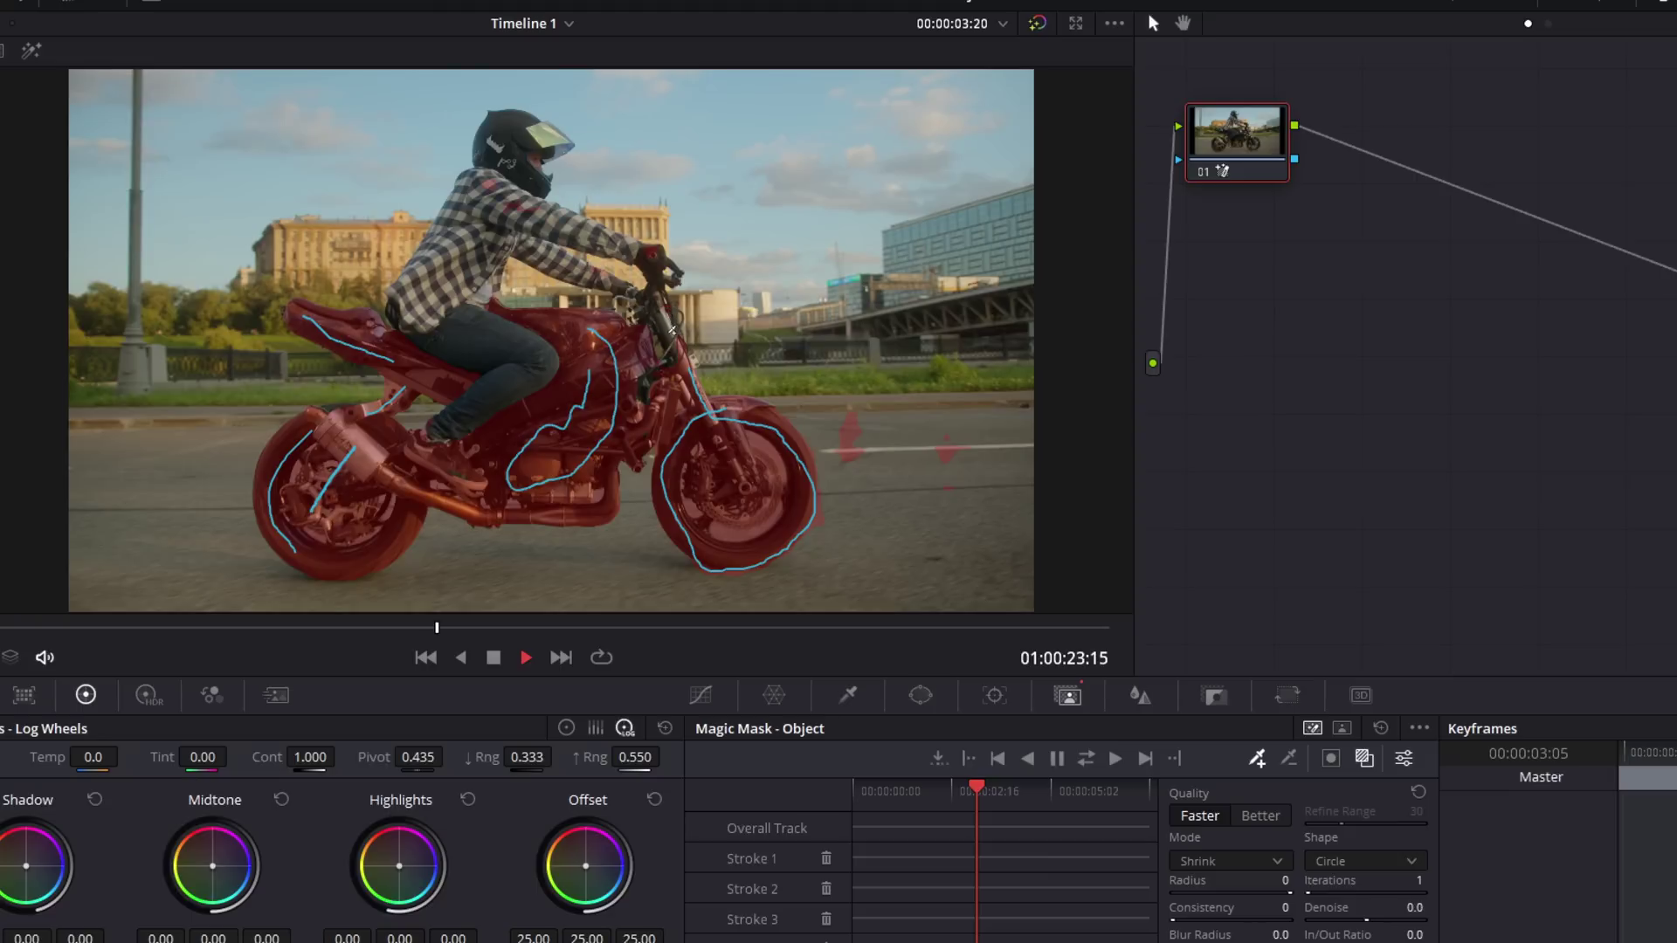
pyautogui.moveTo(675, 337); pyautogui.dragTo(652, 274)
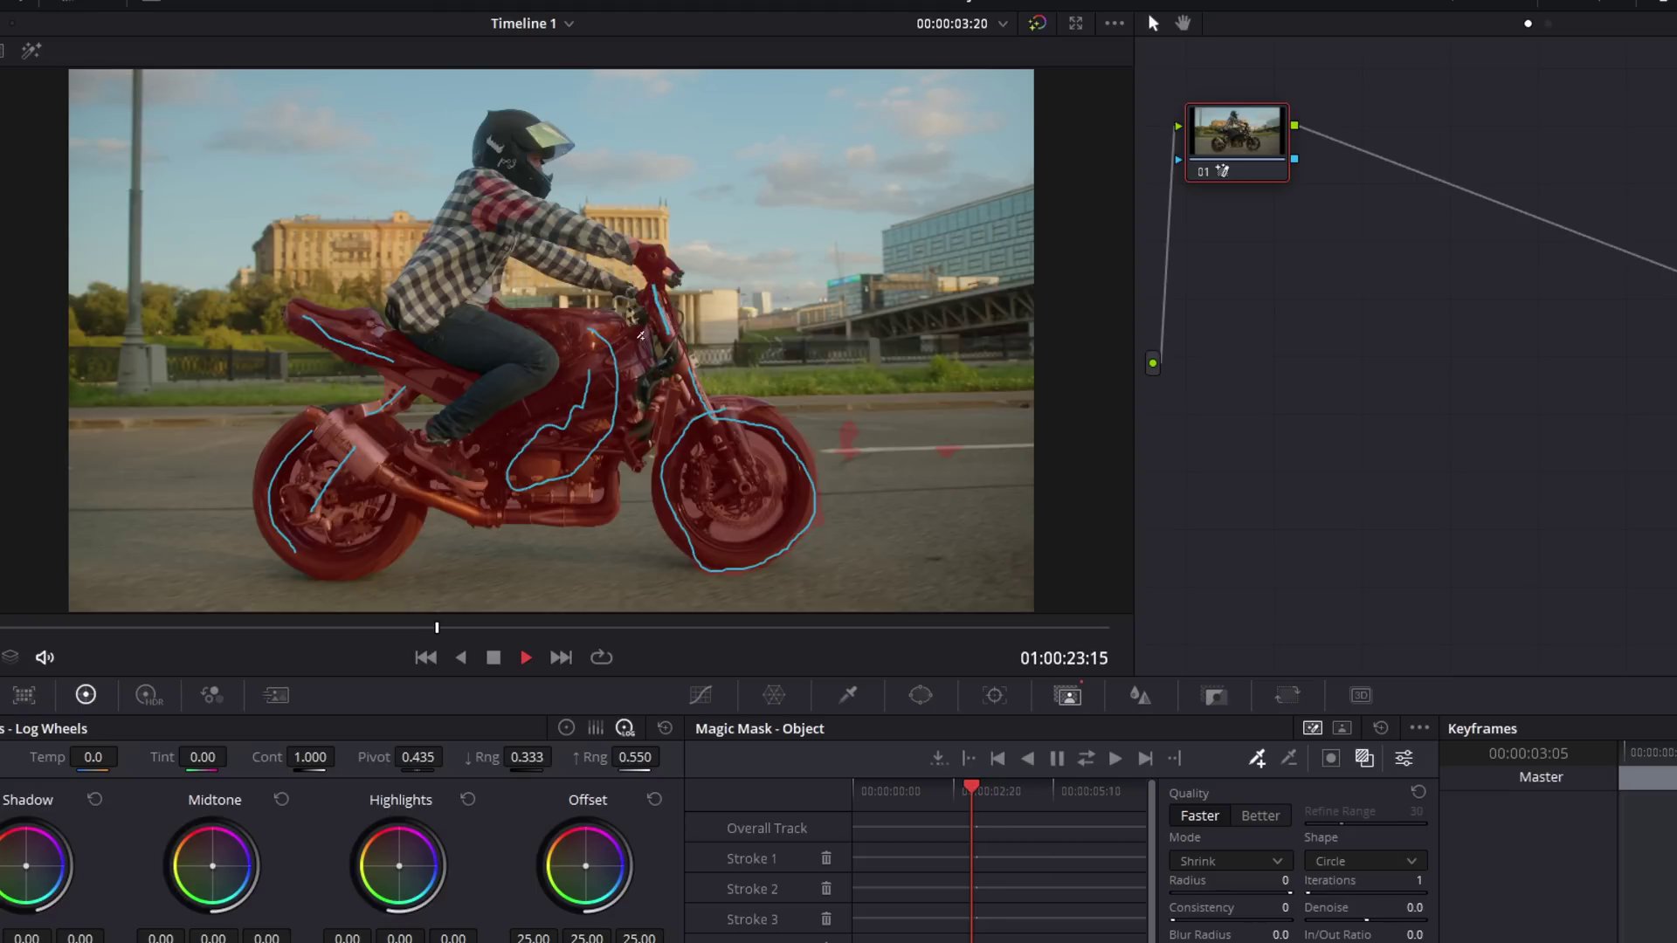
pyautogui.moveTo(644, 381); pyautogui.dragTo(663, 365)
# Step: Subtract the road, the rider's jacket, boot and hand from the motorcycle mask
pyautogui.moveTo(852, 425)
pyautogui.mouseDown()
pyautogui.moveTo(847, 452)
pyautogui.moveTo(962, 449)
pyautogui.mouseUp()
pyautogui.moveTo(489, 211); pyautogui.dragTo(492, 179)
pyautogui.moveTo(461, 471)
pyautogui.mouseDown()
pyautogui.moveTo(474, 481)
pyautogui.moveTo(454, 456)
pyautogui.mouseUp()
pyautogui.moveTo(441, 470)
pyautogui.mouseDown()
pyautogui.moveTo(452, 421)
pyautogui.moveTo(427, 459)
pyautogui.mouseUp()
pyautogui.moveTo(633, 248)
pyautogui.mouseDown()
pyautogui.moveTo(665, 248)
pyautogui.moveTo(661, 266)
pyautogui.moveTo(643, 252)
pyautogui.mouseUp()
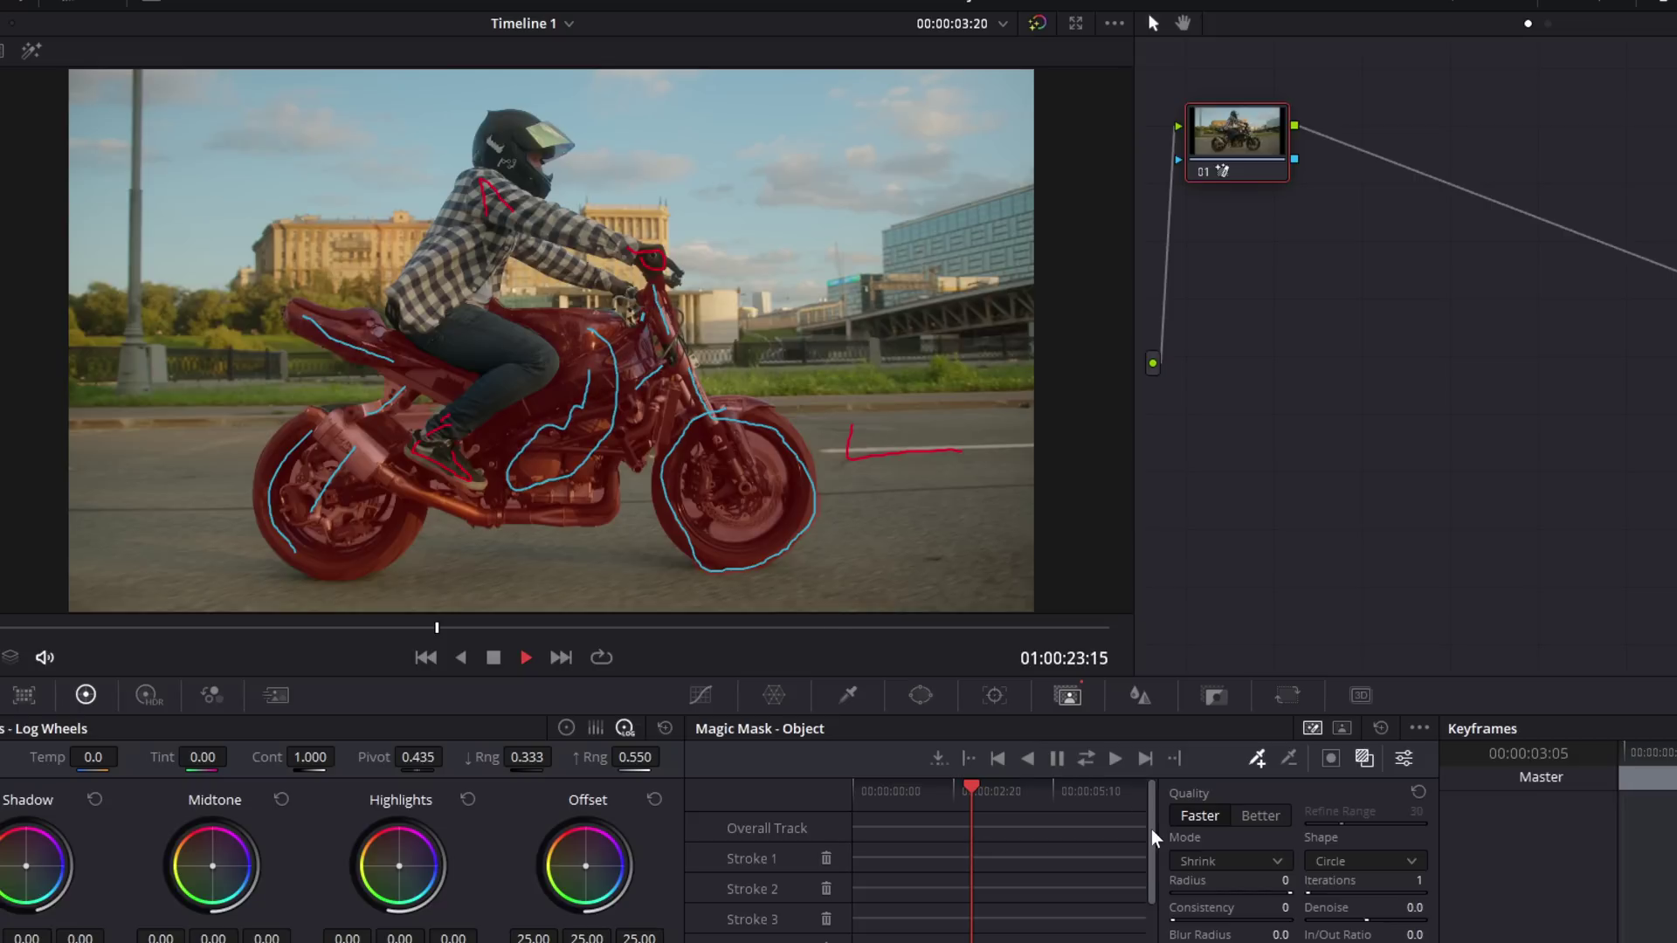
# Step: Track the motorcycle mask backward and forward through the clip, leaving the overlay hidden
pyautogui.click(1028, 758)
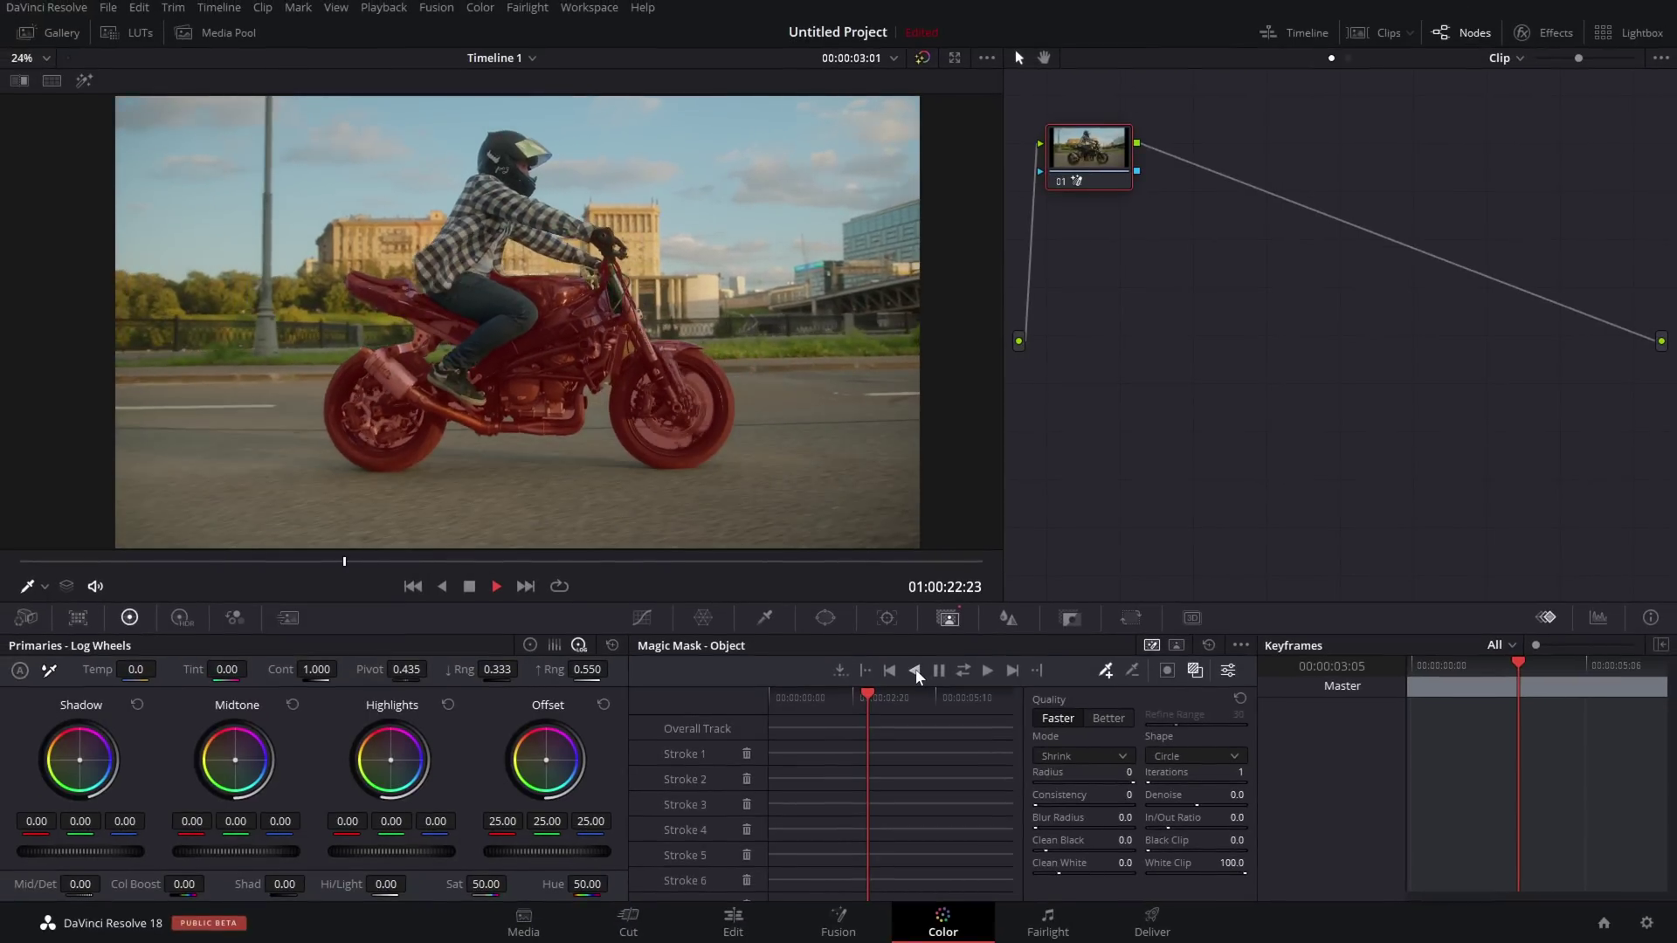
pyautogui.click(987, 671)
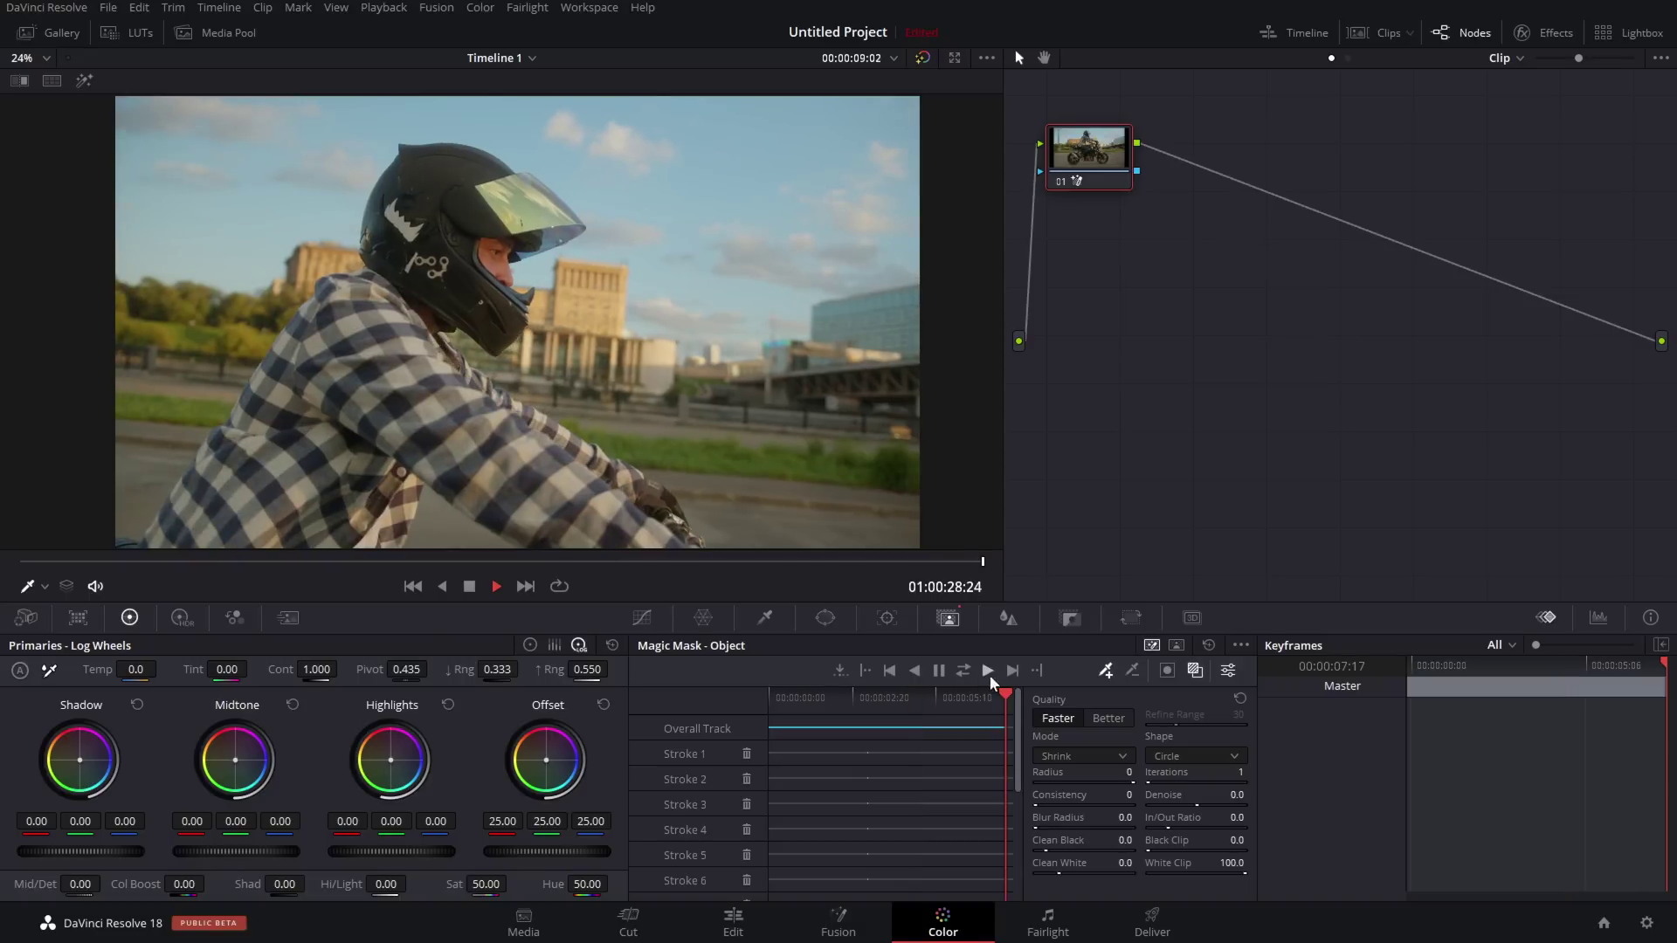
pyautogui.click(1195, 669)
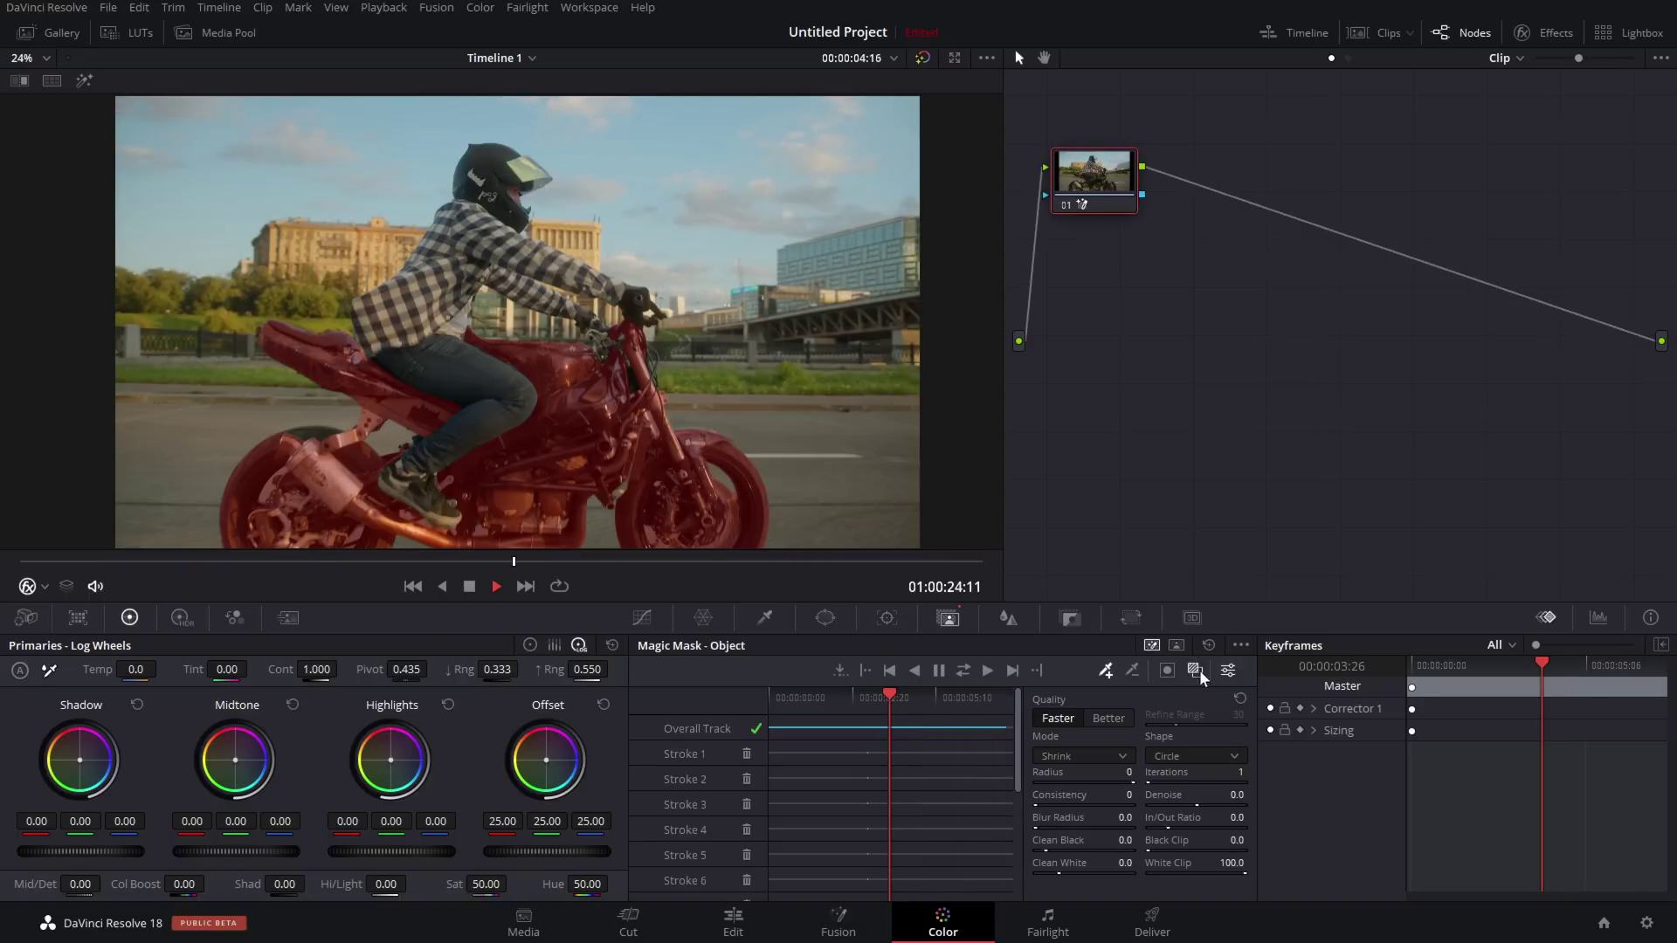
pyautogui.click(1194, 670)
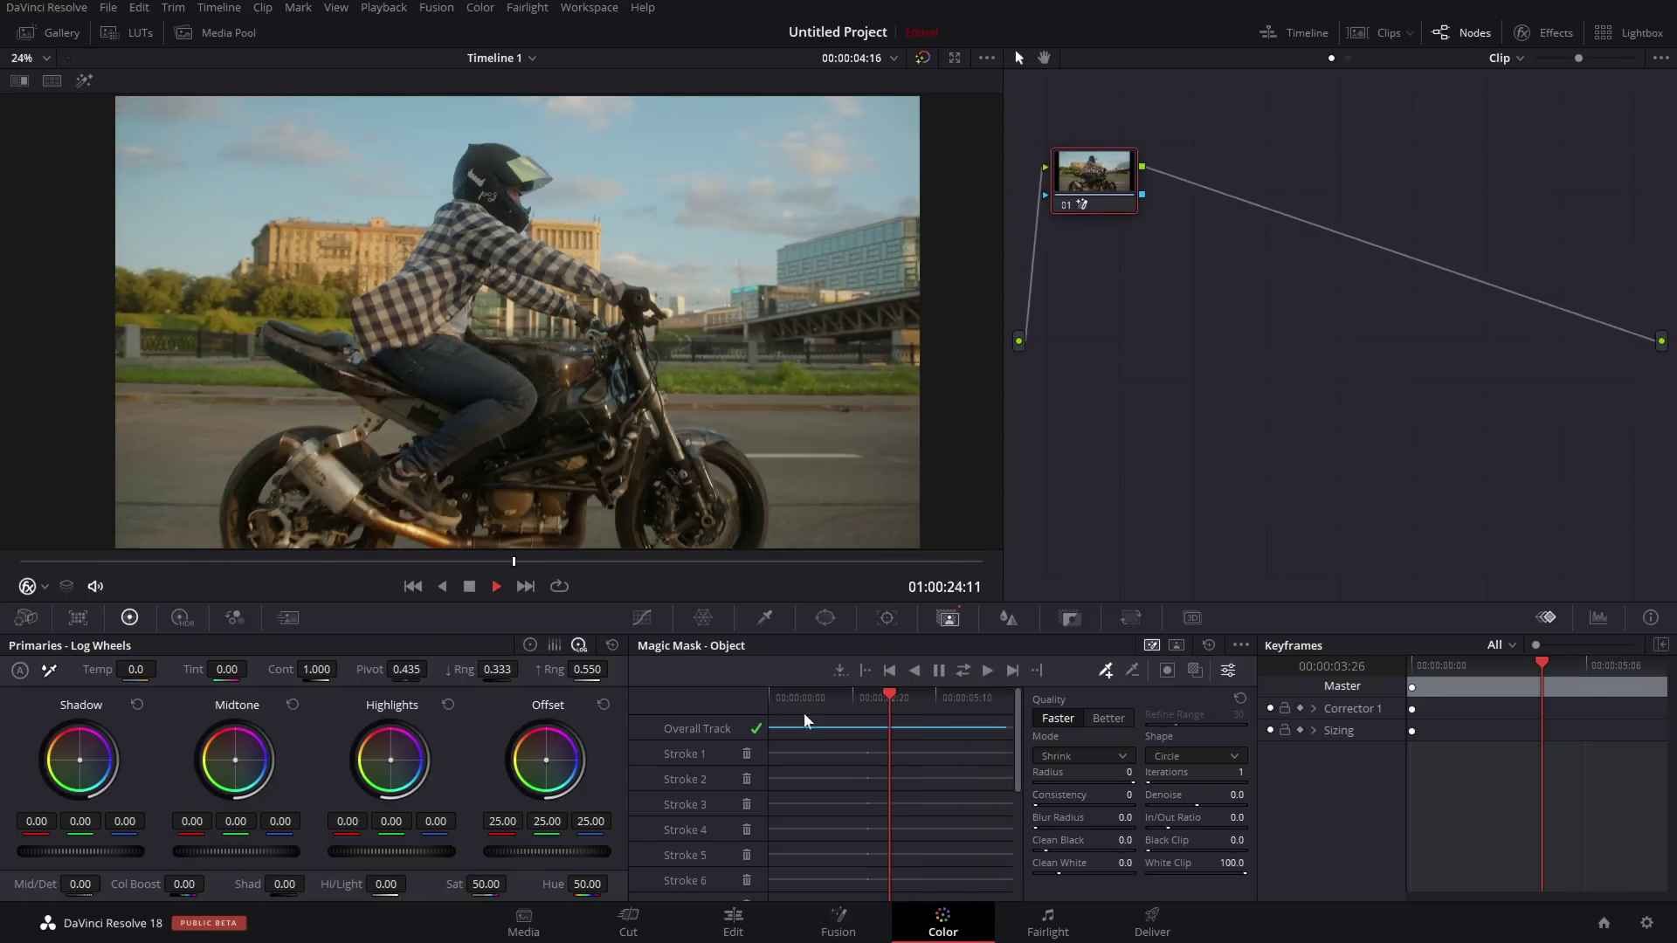
# Step: Near frame 03:21, raise the node's contrast to 1.202, keeping Offset neutral
pyautogui.moveTo(889, 697); pyautogui.dragTo(869, 697)
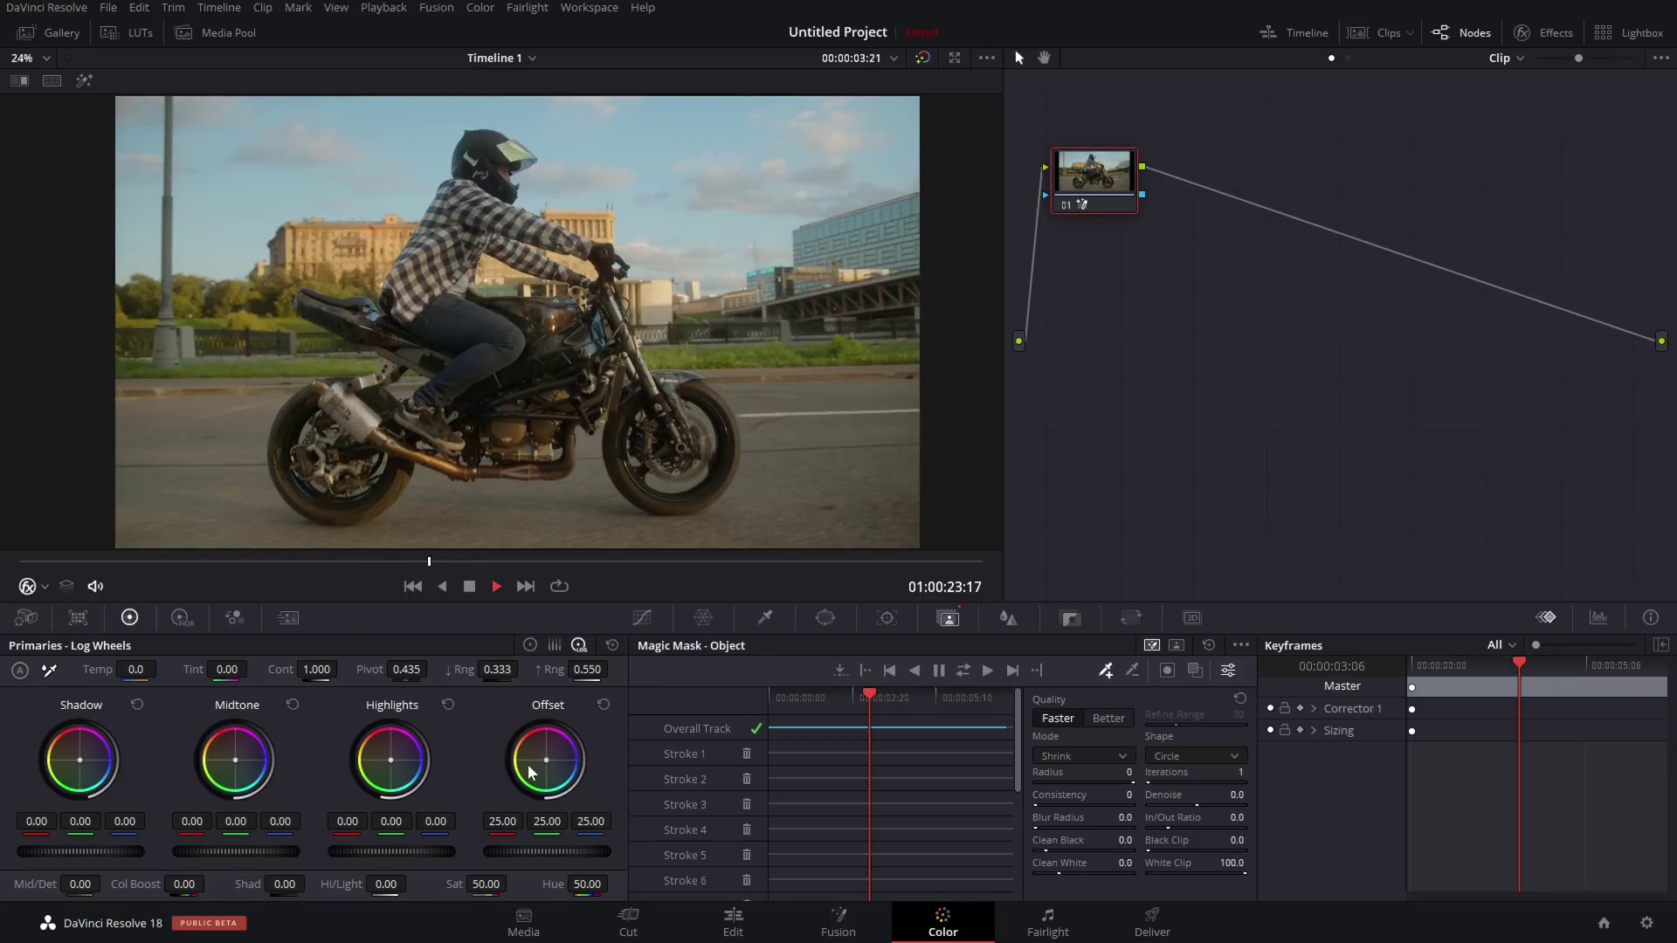
pyautogui.moveTo(546, 761); pyautogui.dragTo(542, 754)
pyautogui.click(603, 704)
pyautogui.moveTo(316, 669); pyautogui.dragTo(332, 669)
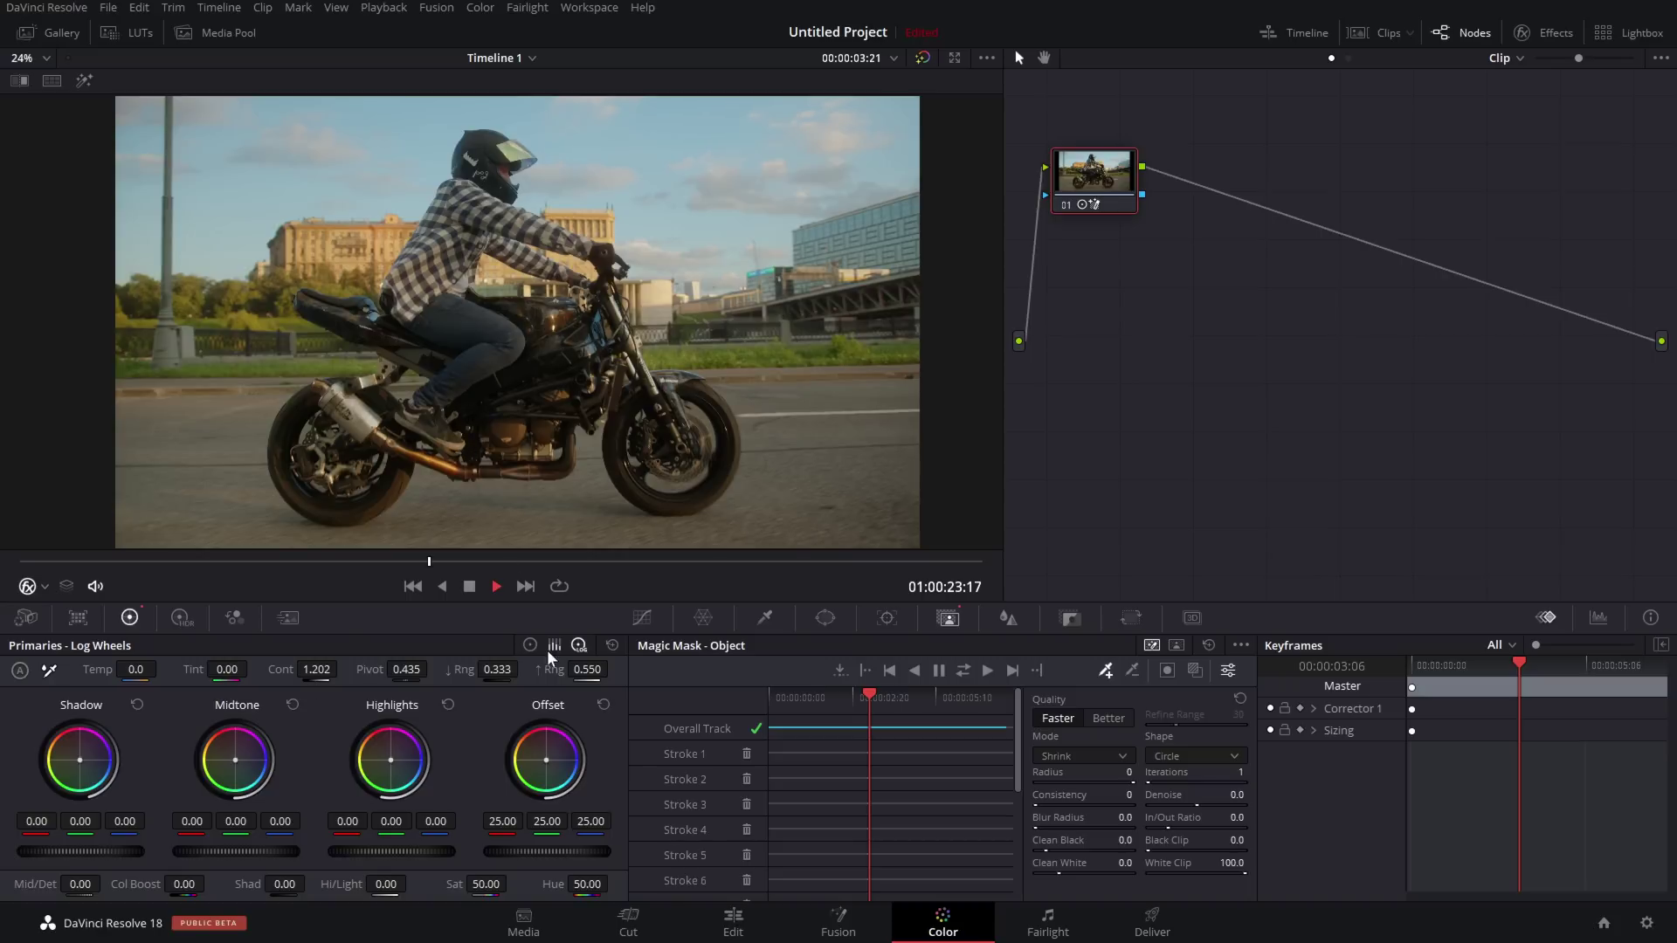
# Step: Reset contrast to 1.000 and pixelate the masked motorcycle with Mosaic Blur on node 01
pyautogui.click(612, 645)
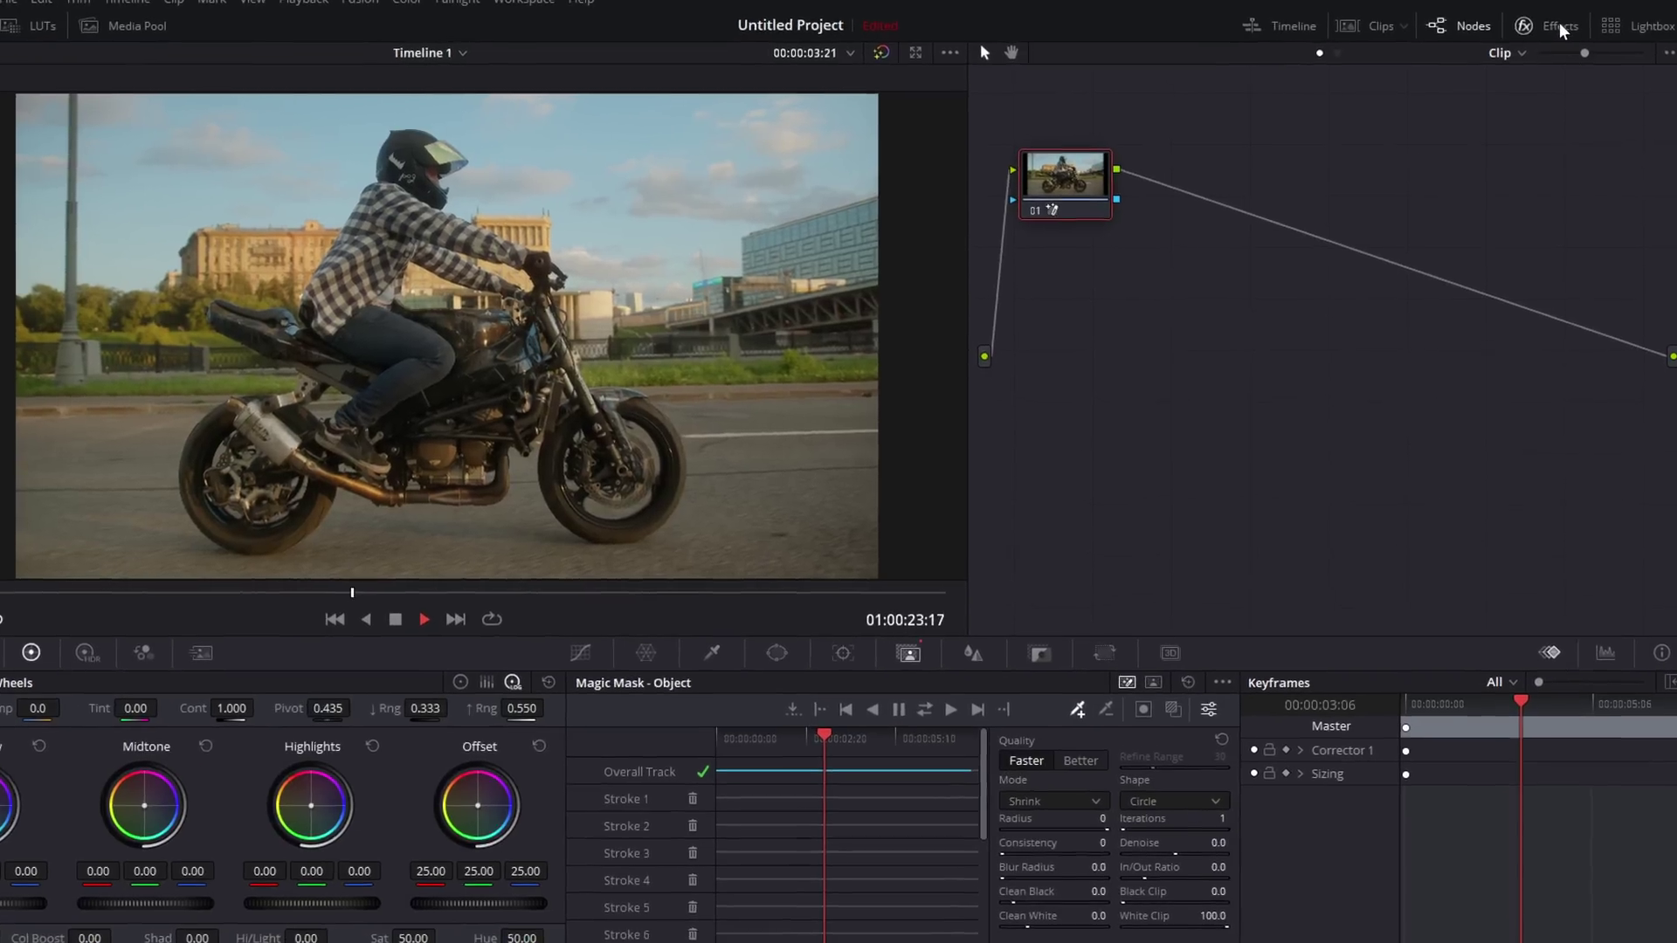
pyautogui.click(1557, 32)
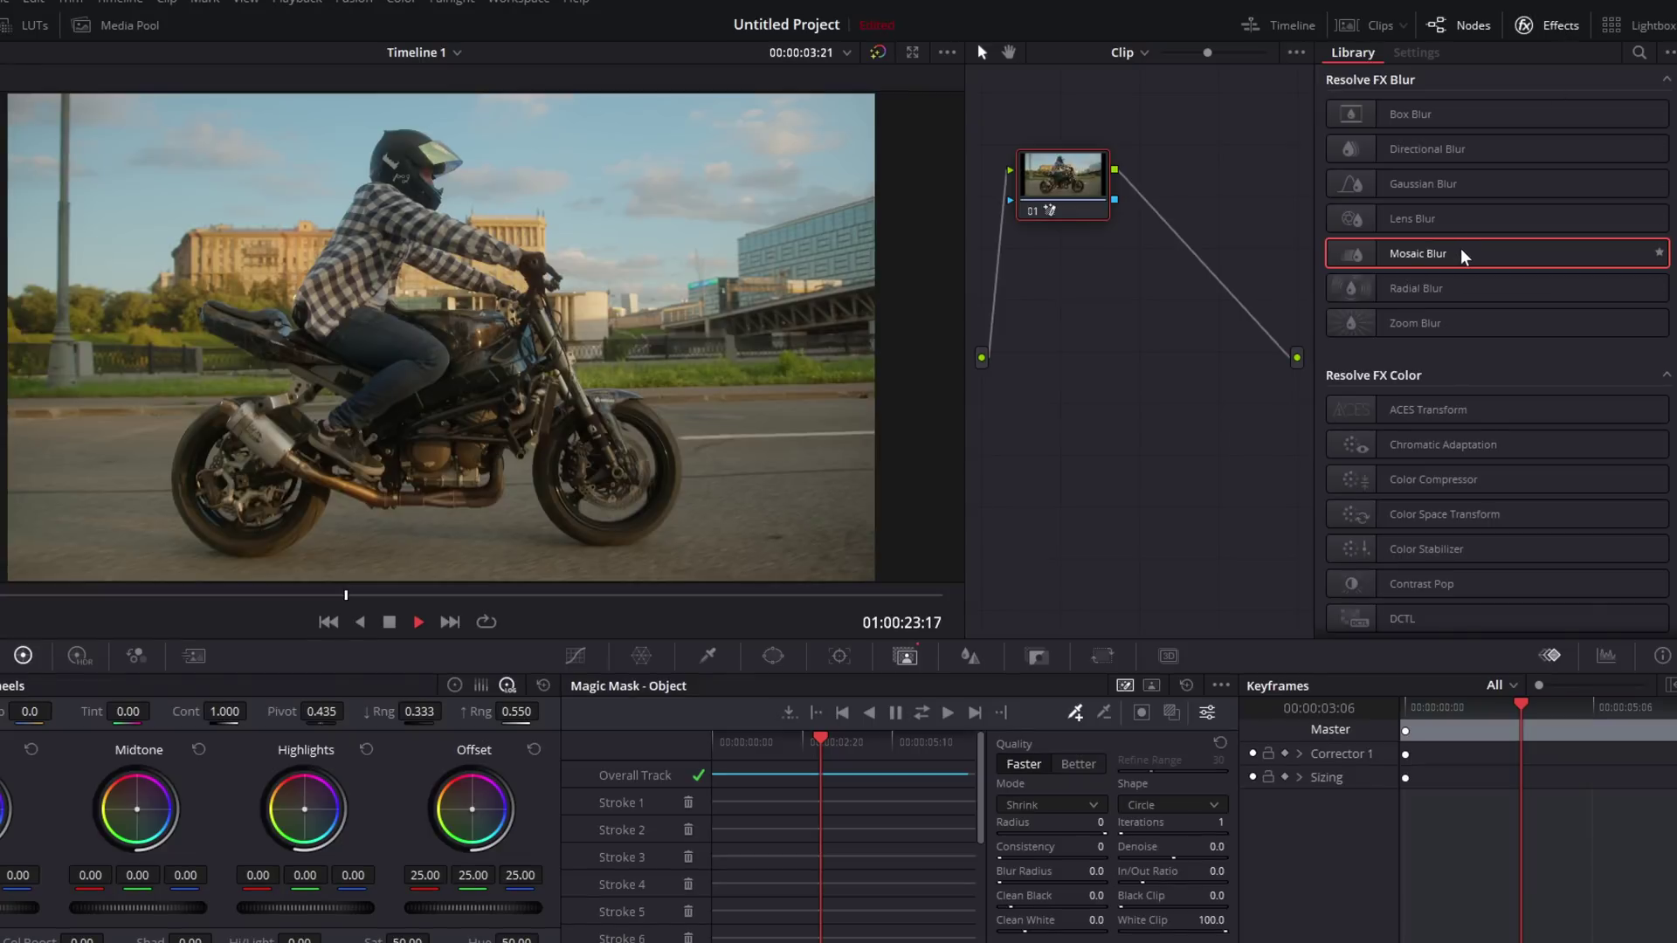
pyautogui.moveTo(1475, 259); pyautogui.dragTo(1068, 184)
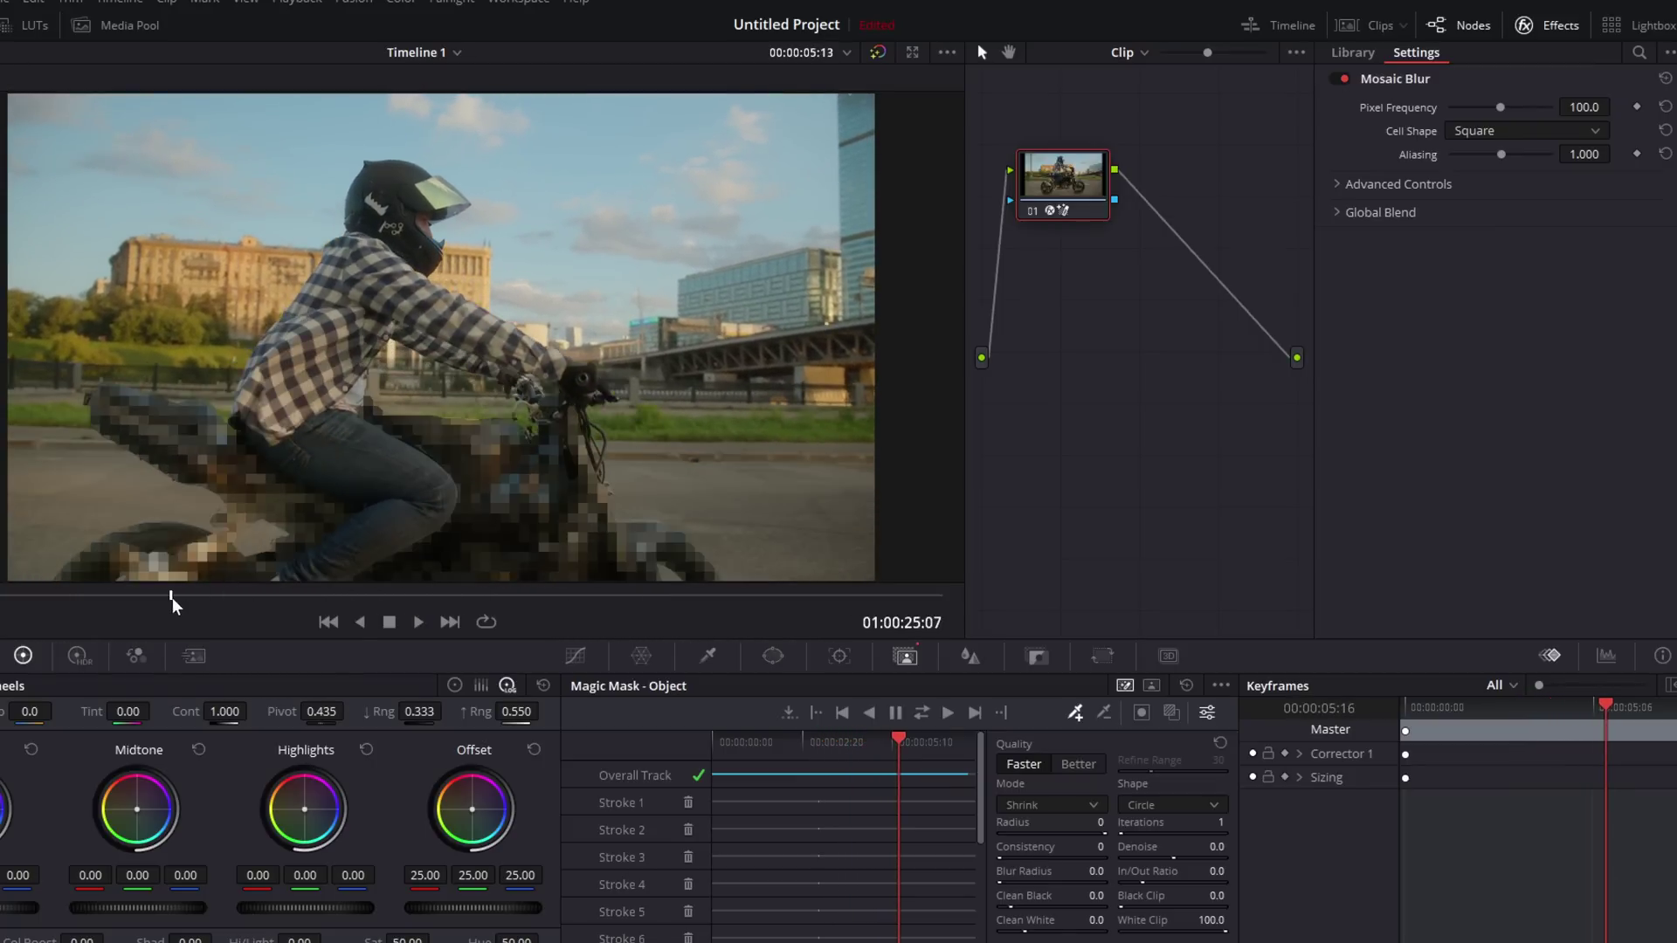
pyautogui.moveTo(168, 595); pyautogui.dragTo(225, 611)
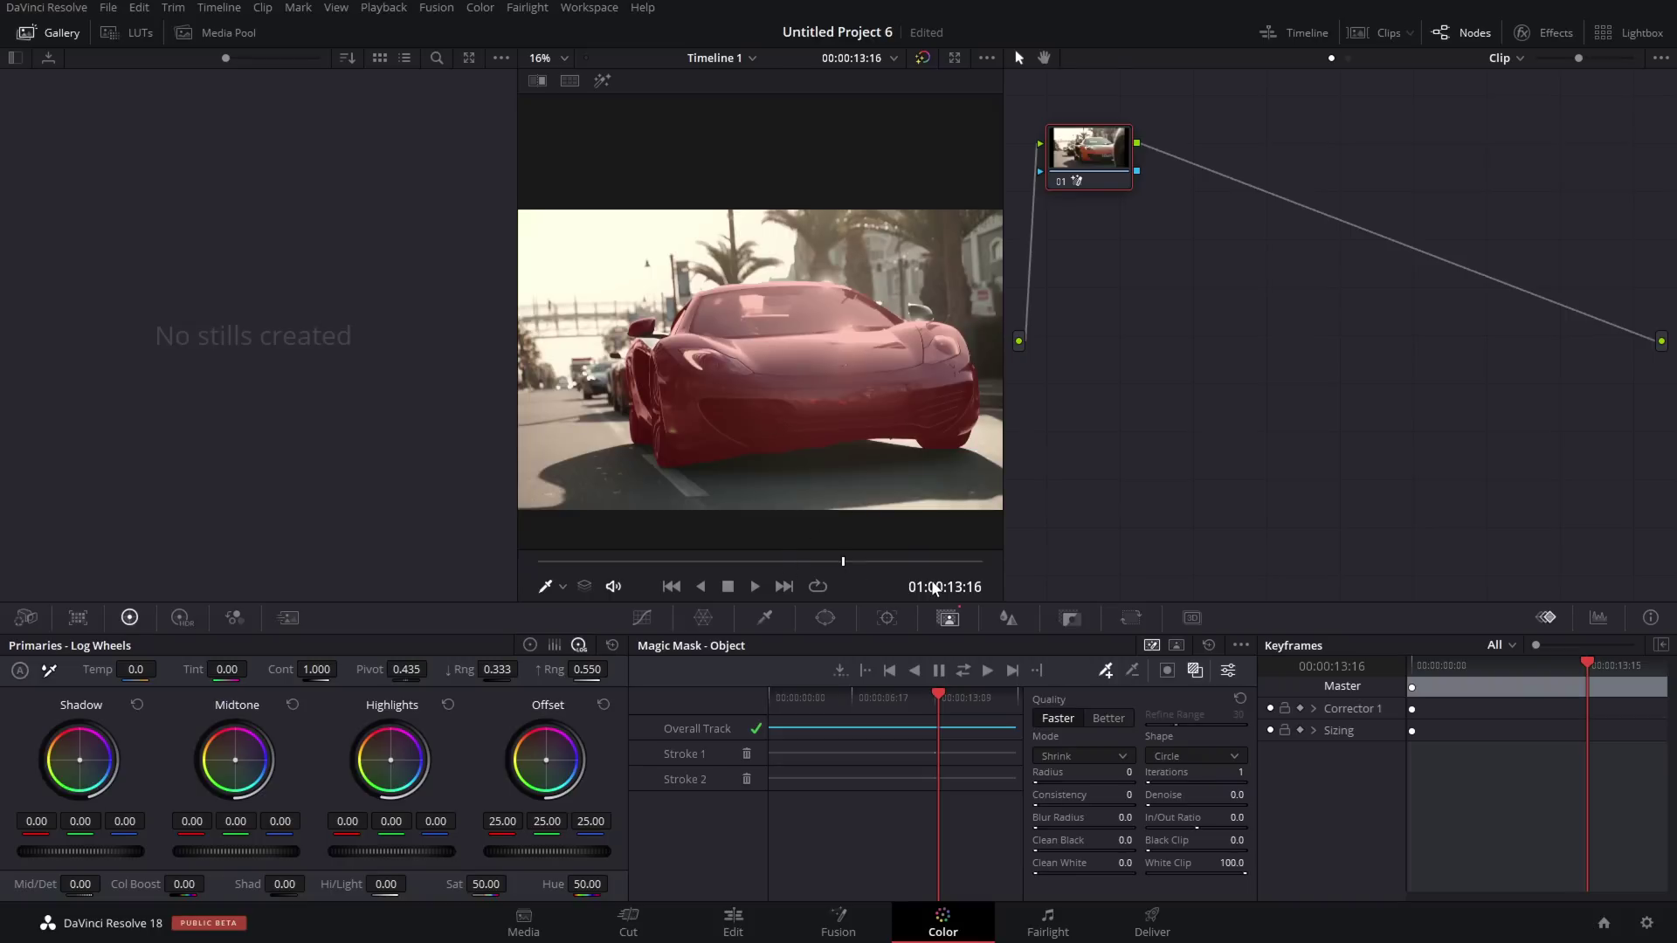
# Step: Track the red car's mask backward and return to an earlier, zoomed-in frame
pyautogui.click(839, 671)
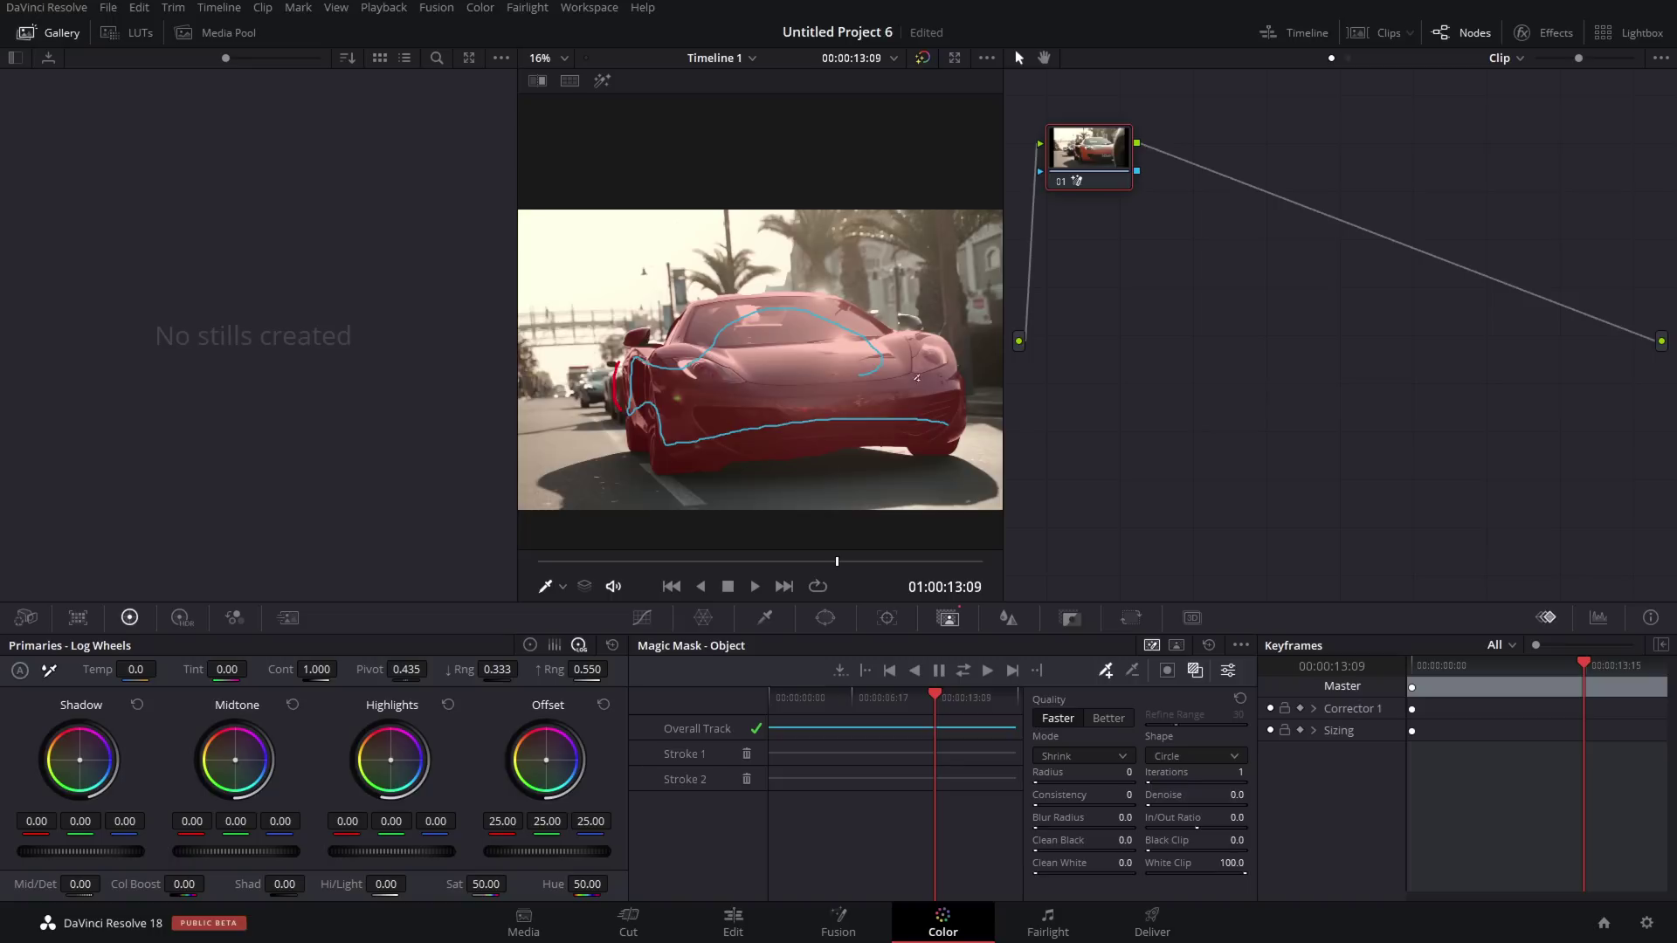
pyautogui.moveTo(831, 567); pyautogui.dragTo(627, 560)
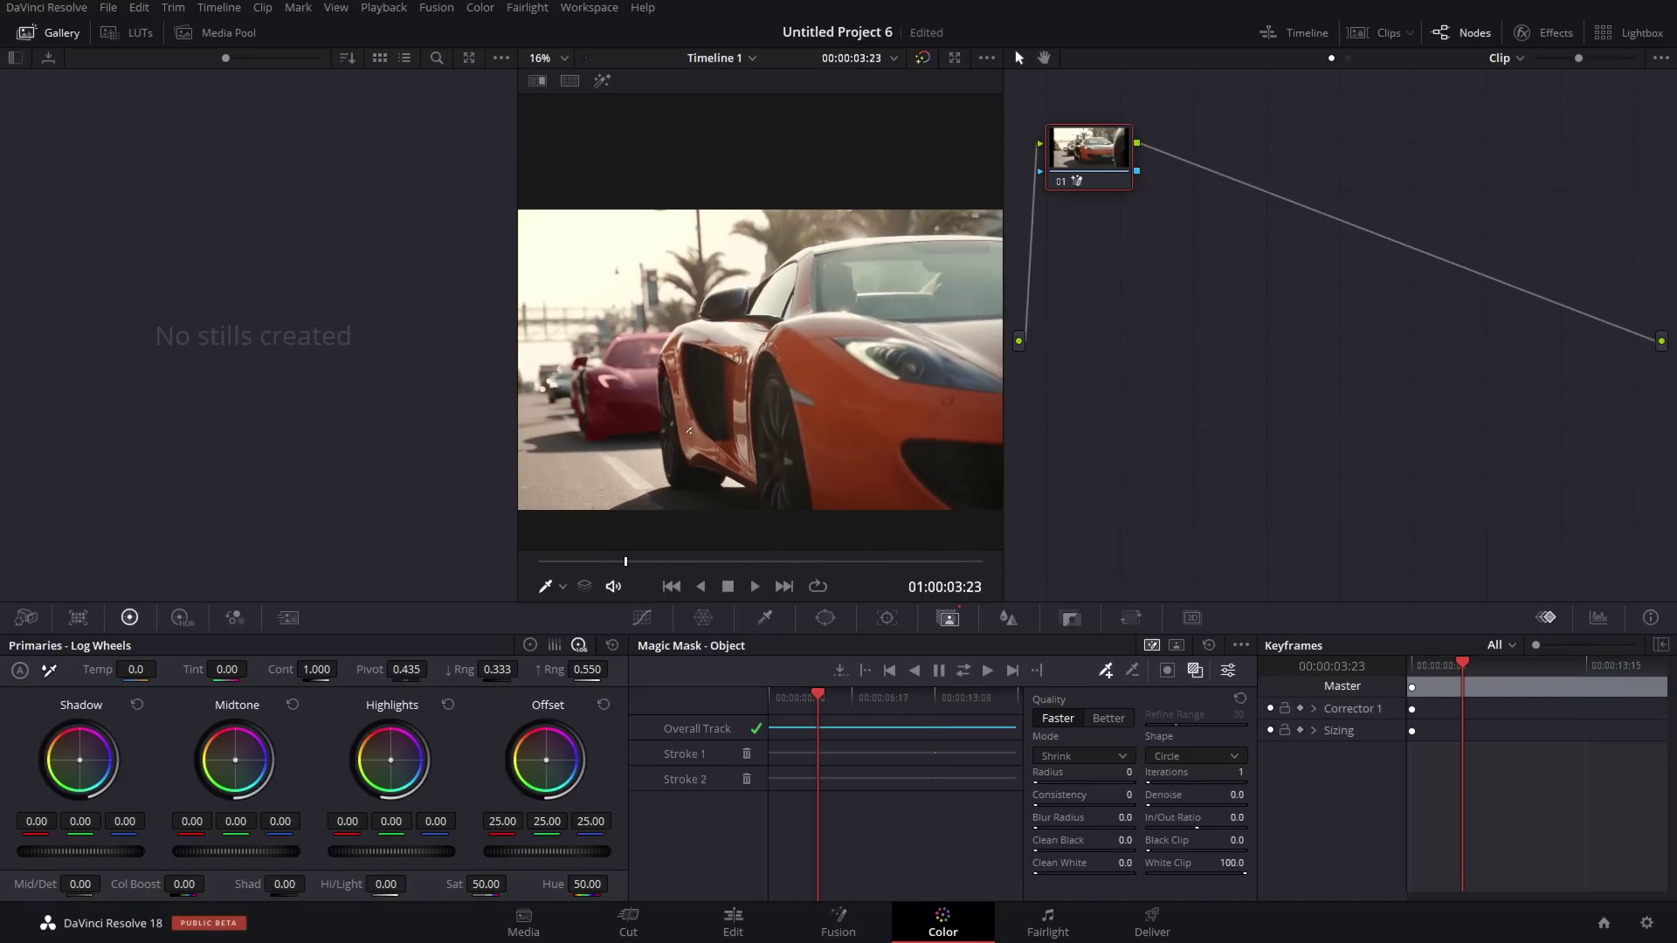
pyautogui.scroll(5, 658, 392)
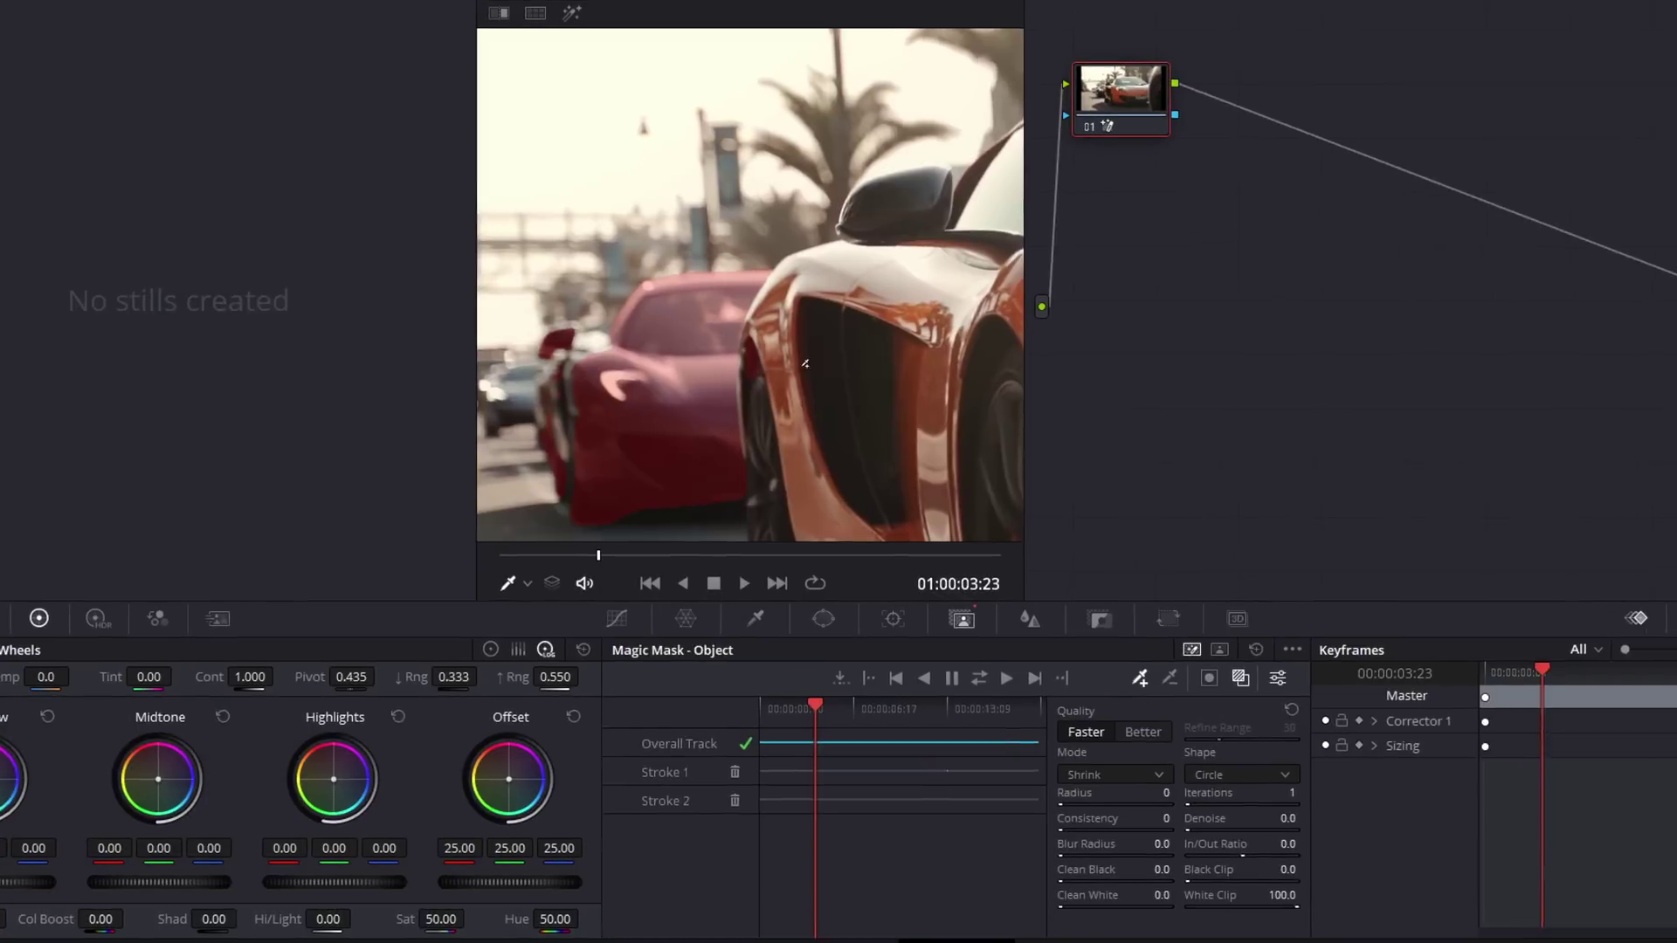
pyautogui.scroll(2, 805, 363)
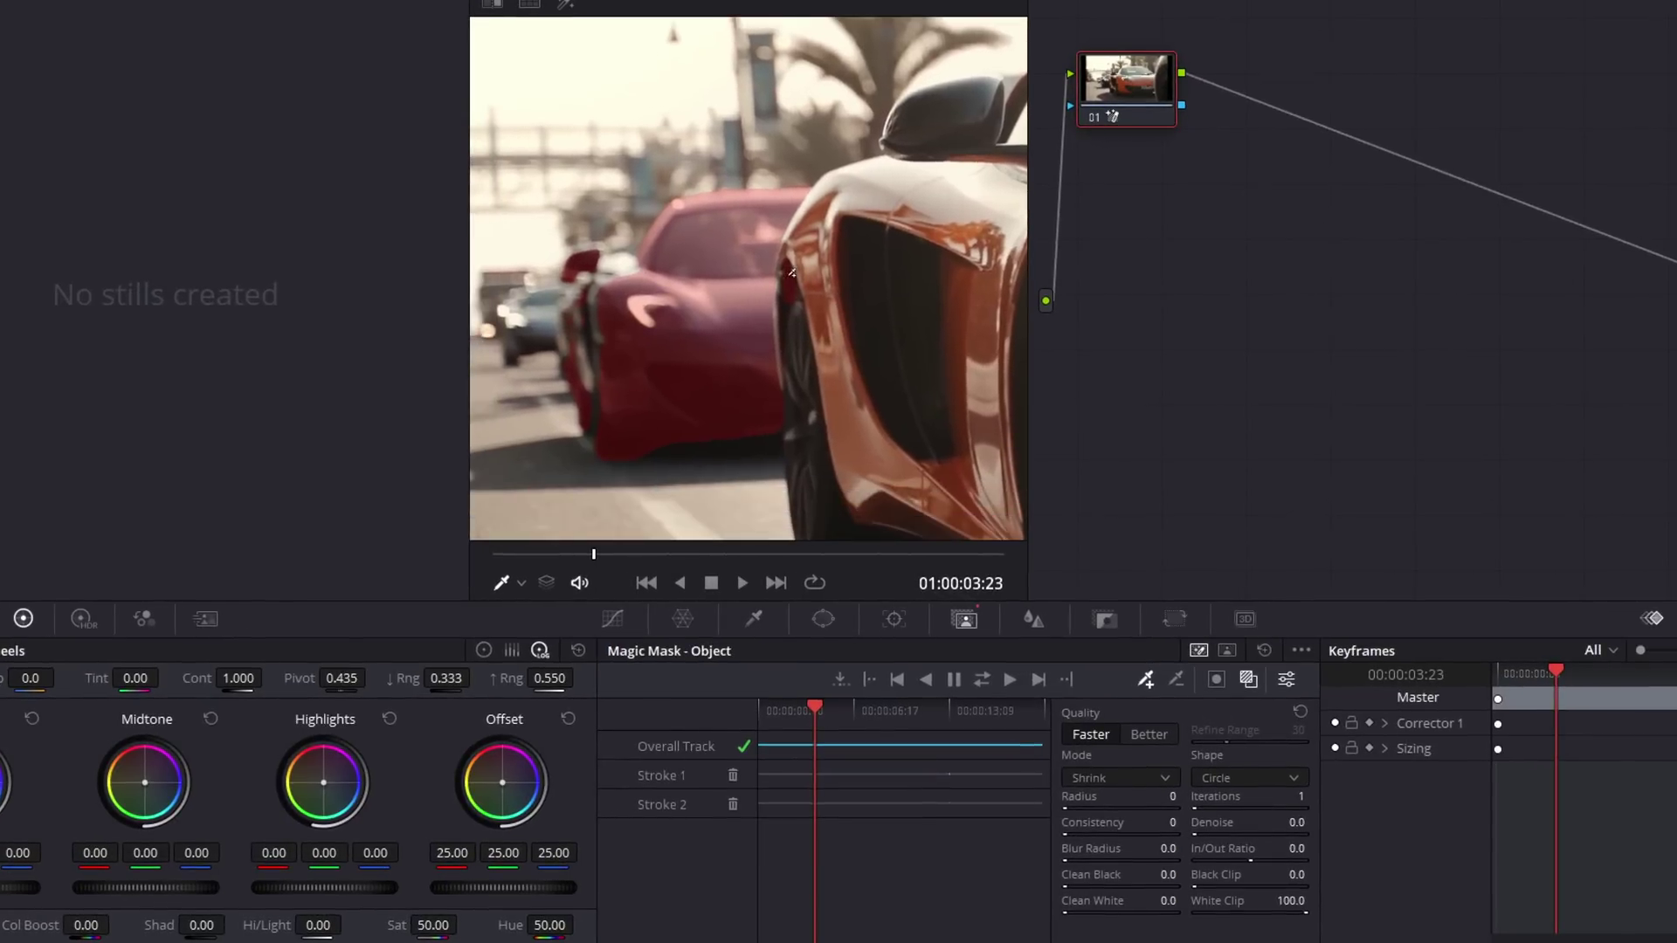
# Step: Step through frames to 01:00:04:05, where the orange car passes
pyautogui.moveTo(589, 564); pyautogui.dragTo(573, 553)
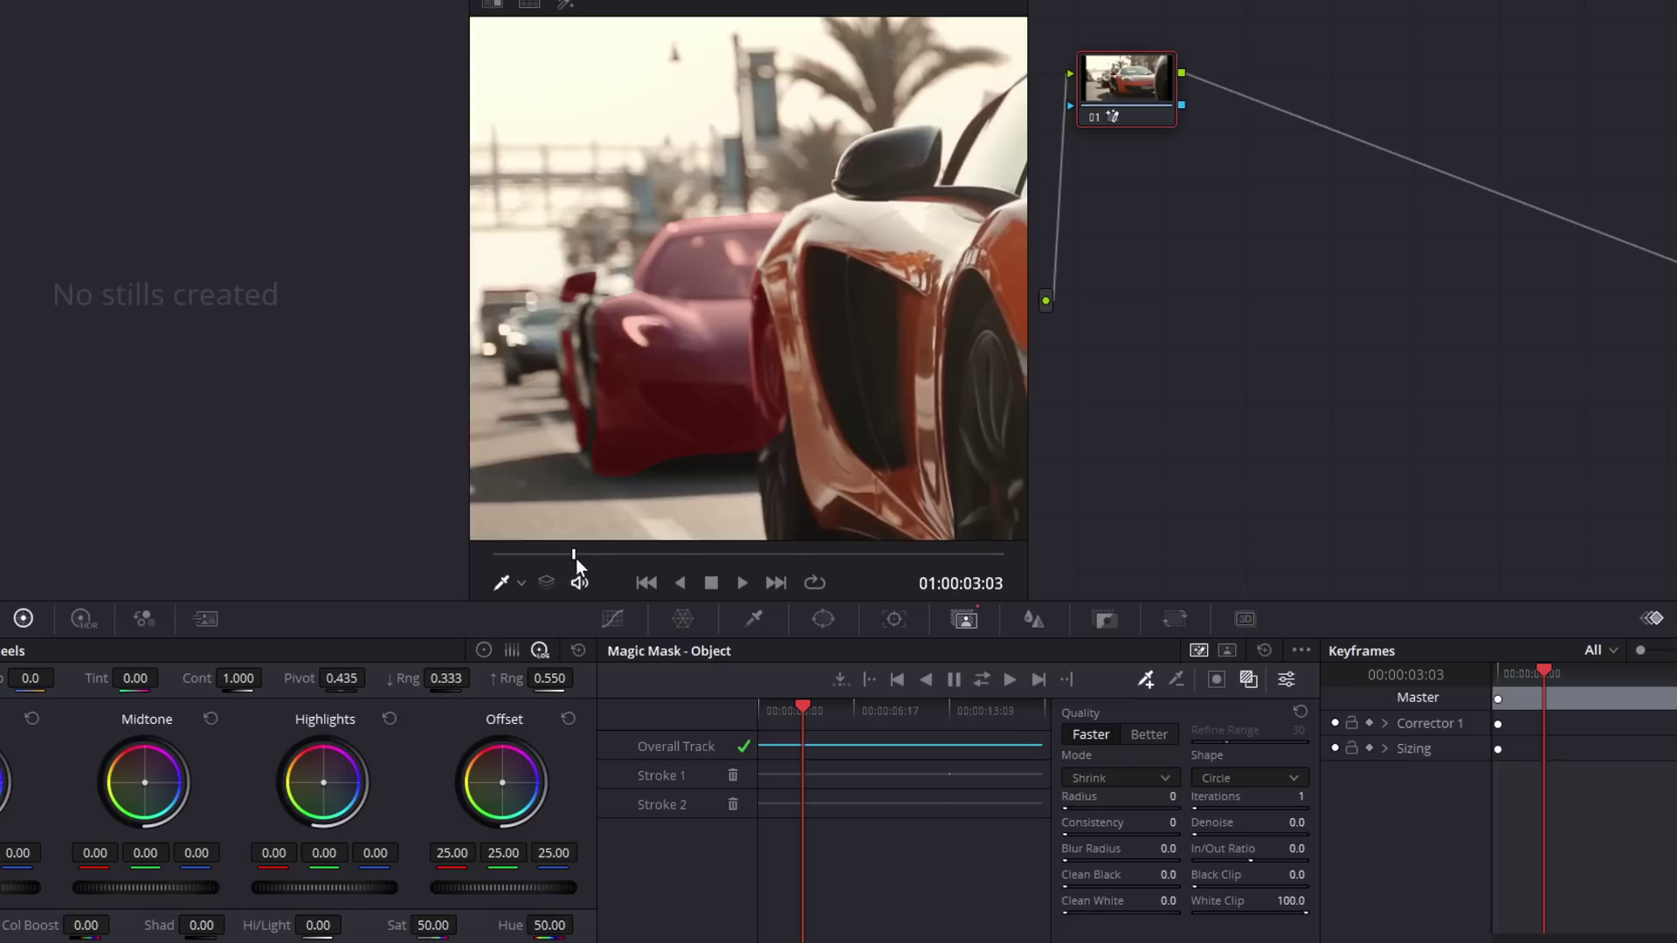
pyautogui.moveTo(575, 559); pyautogui.dragTo(594, 559)
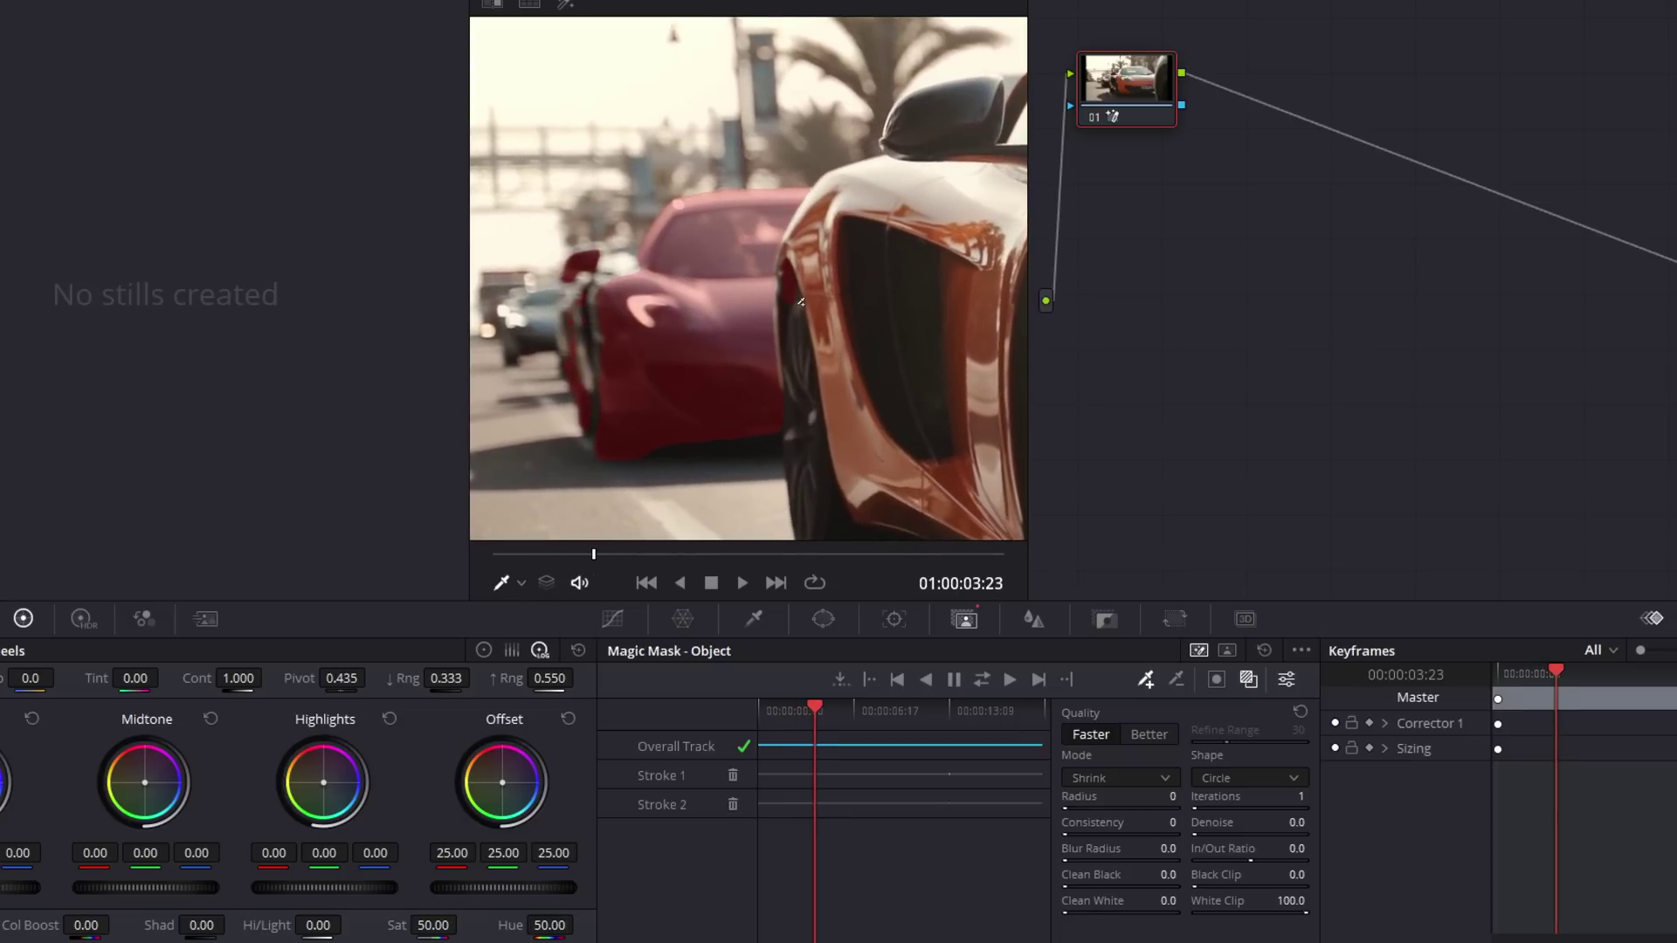
pyautogui.moveTo(594, 553); pyautogui.dragTo(601, 553)
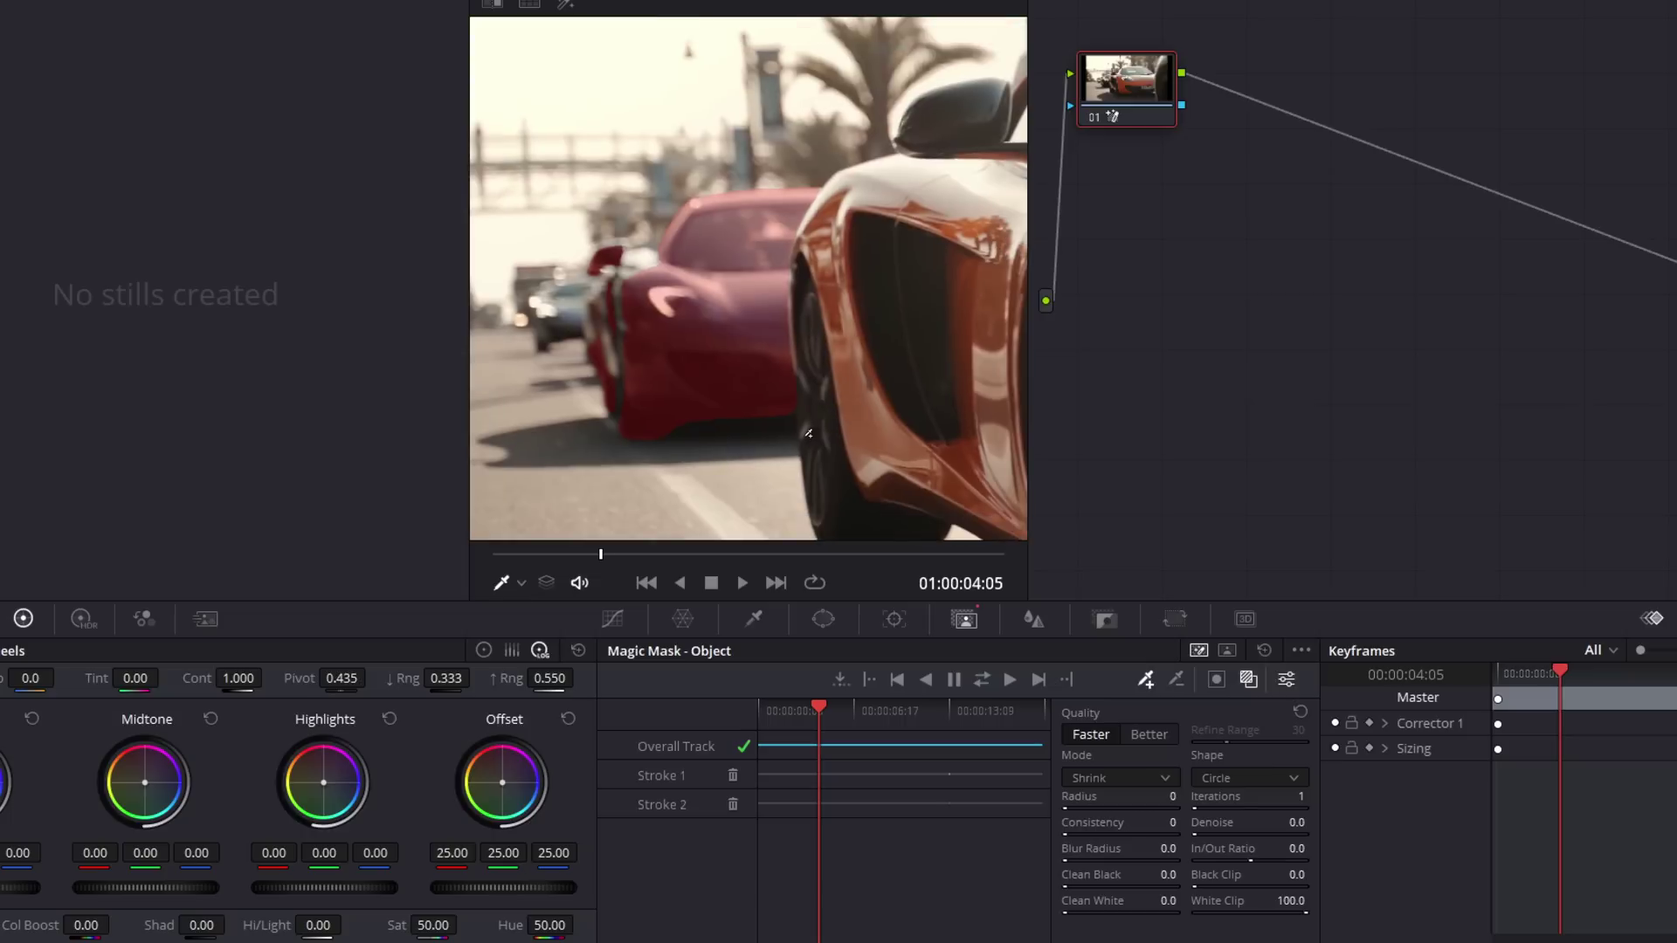
pyautogui.scroll(1, 786, 401)
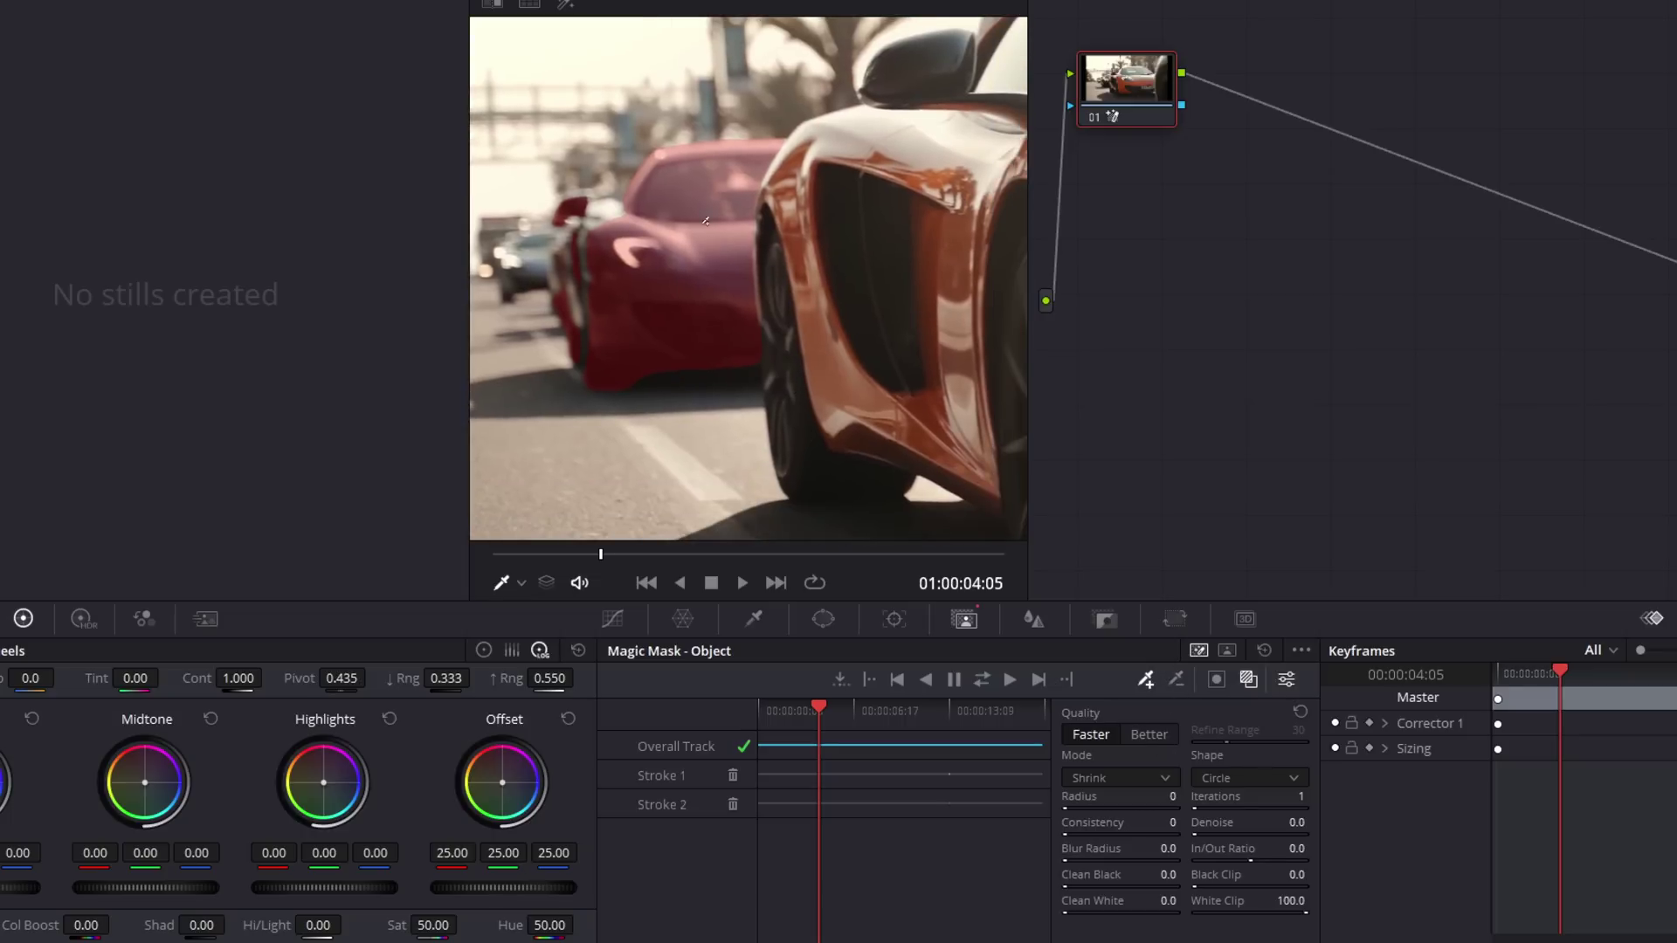
# Step: Subtract the orange car's edge from the mask, re-track it backward and play it back
pyautogui.moveTo(802, 138)
pyautogui.mouseDown()
pyautogui.moveTo(767, 249)
pyautogui.moveTo(787, 474)
pyautogui.moveTo(822, 443)
pyautogui.moveTo(801, 196)
pyautogui.moveTo(820, 151)
pyautogui.moveTo(784, 194)
pyautogui.moveTo(779, 294)
pyautogui.moveTo(797, 420)
pyautogui.moveTo(791, 174)
pyautogui.mouseUp()
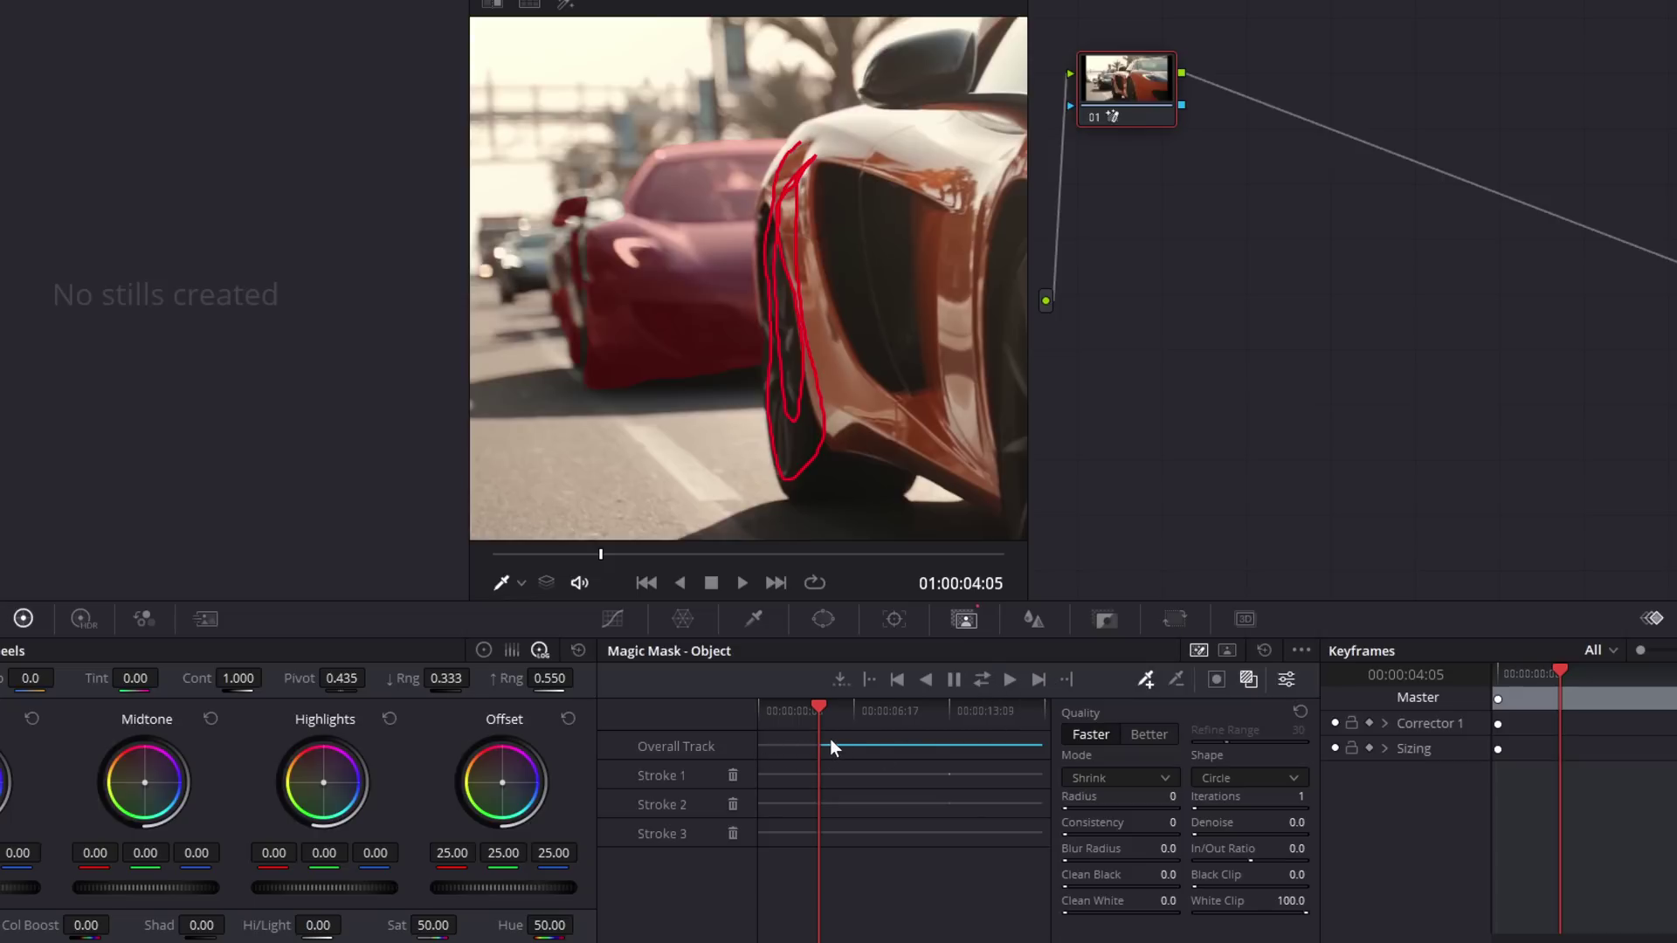
pyautogui.click(926, 681)
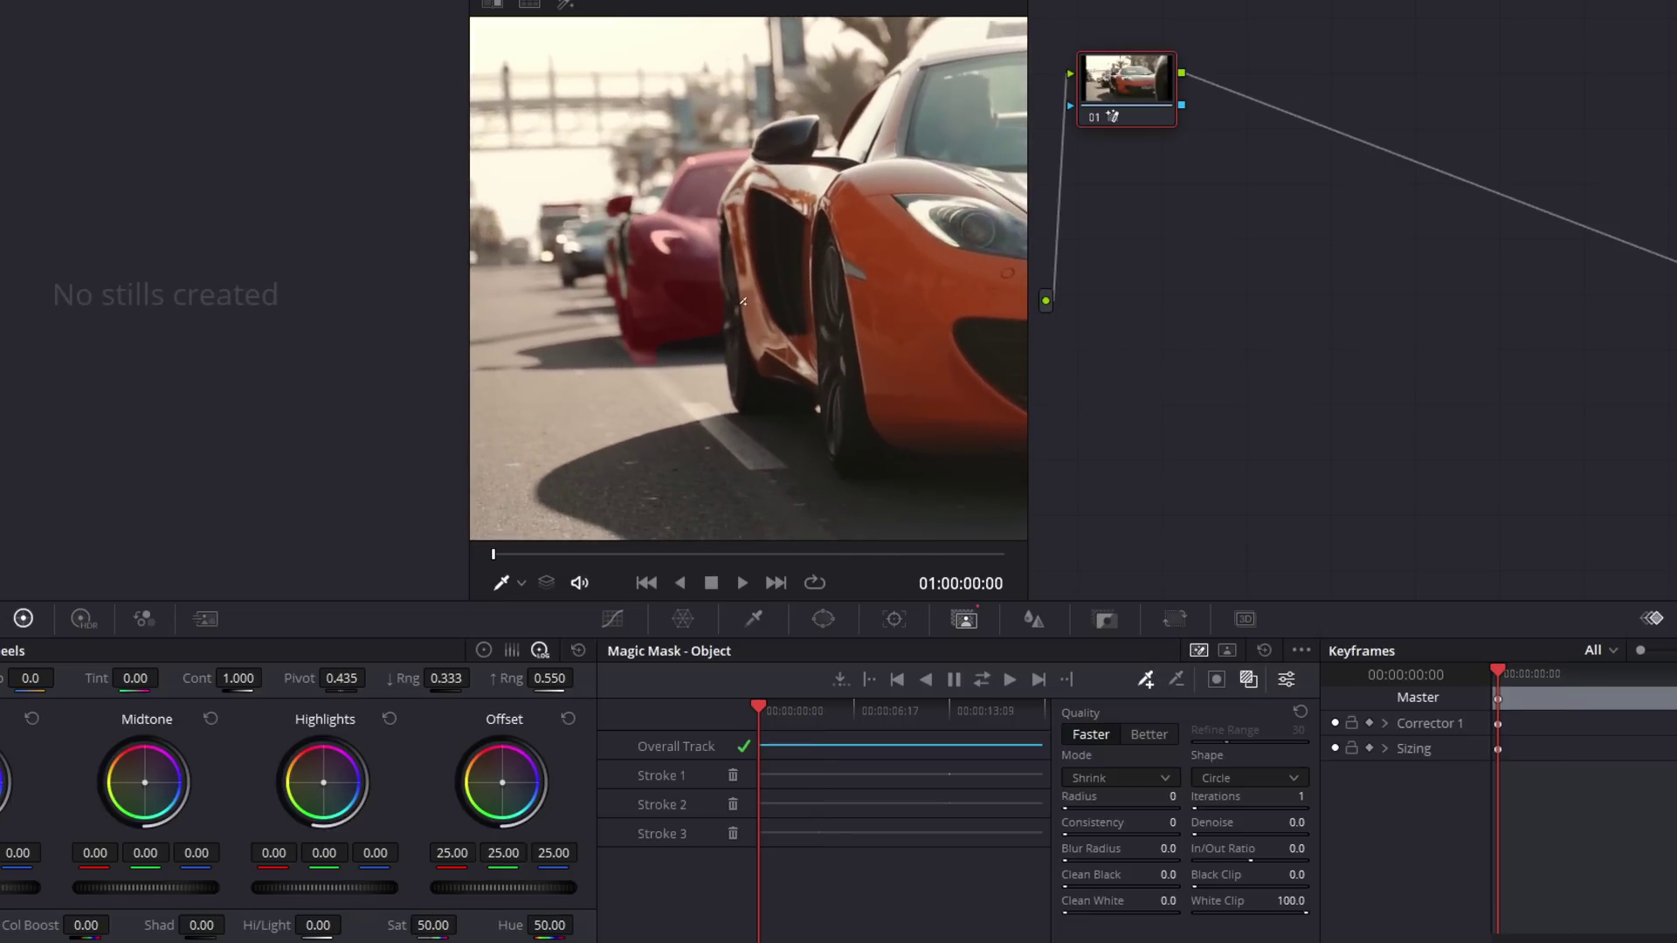
pyautogui.click(742, 583)
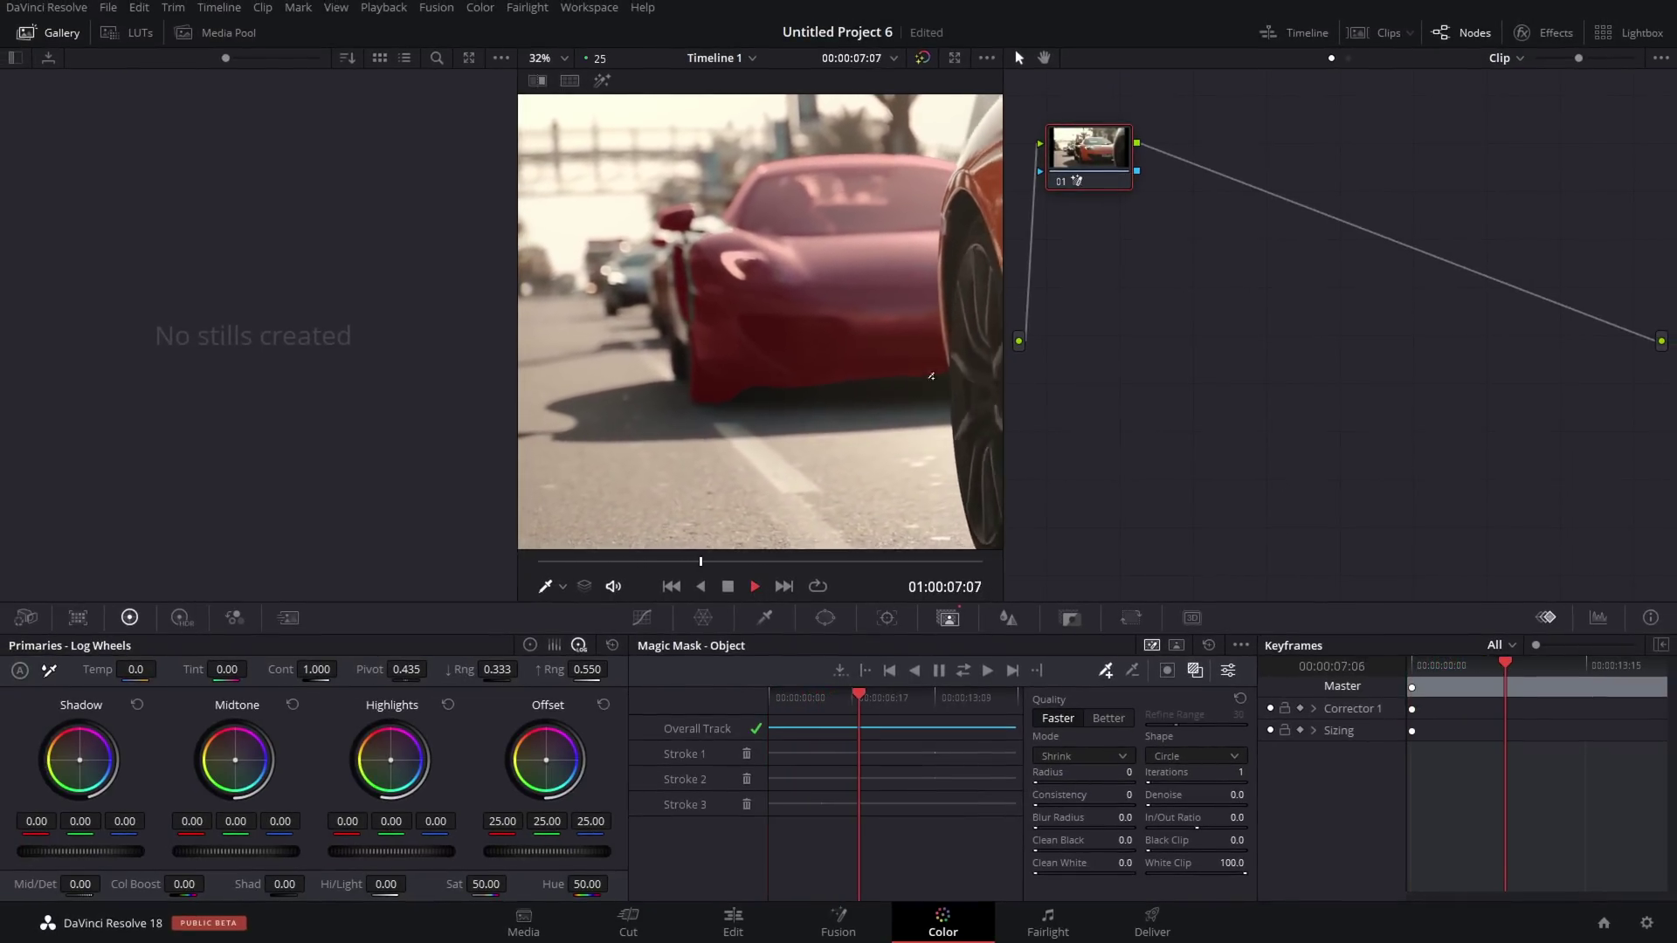
pyautogui.scroll(-1, 879, 321)
pyautogui.scroll(-1, 878, 321)
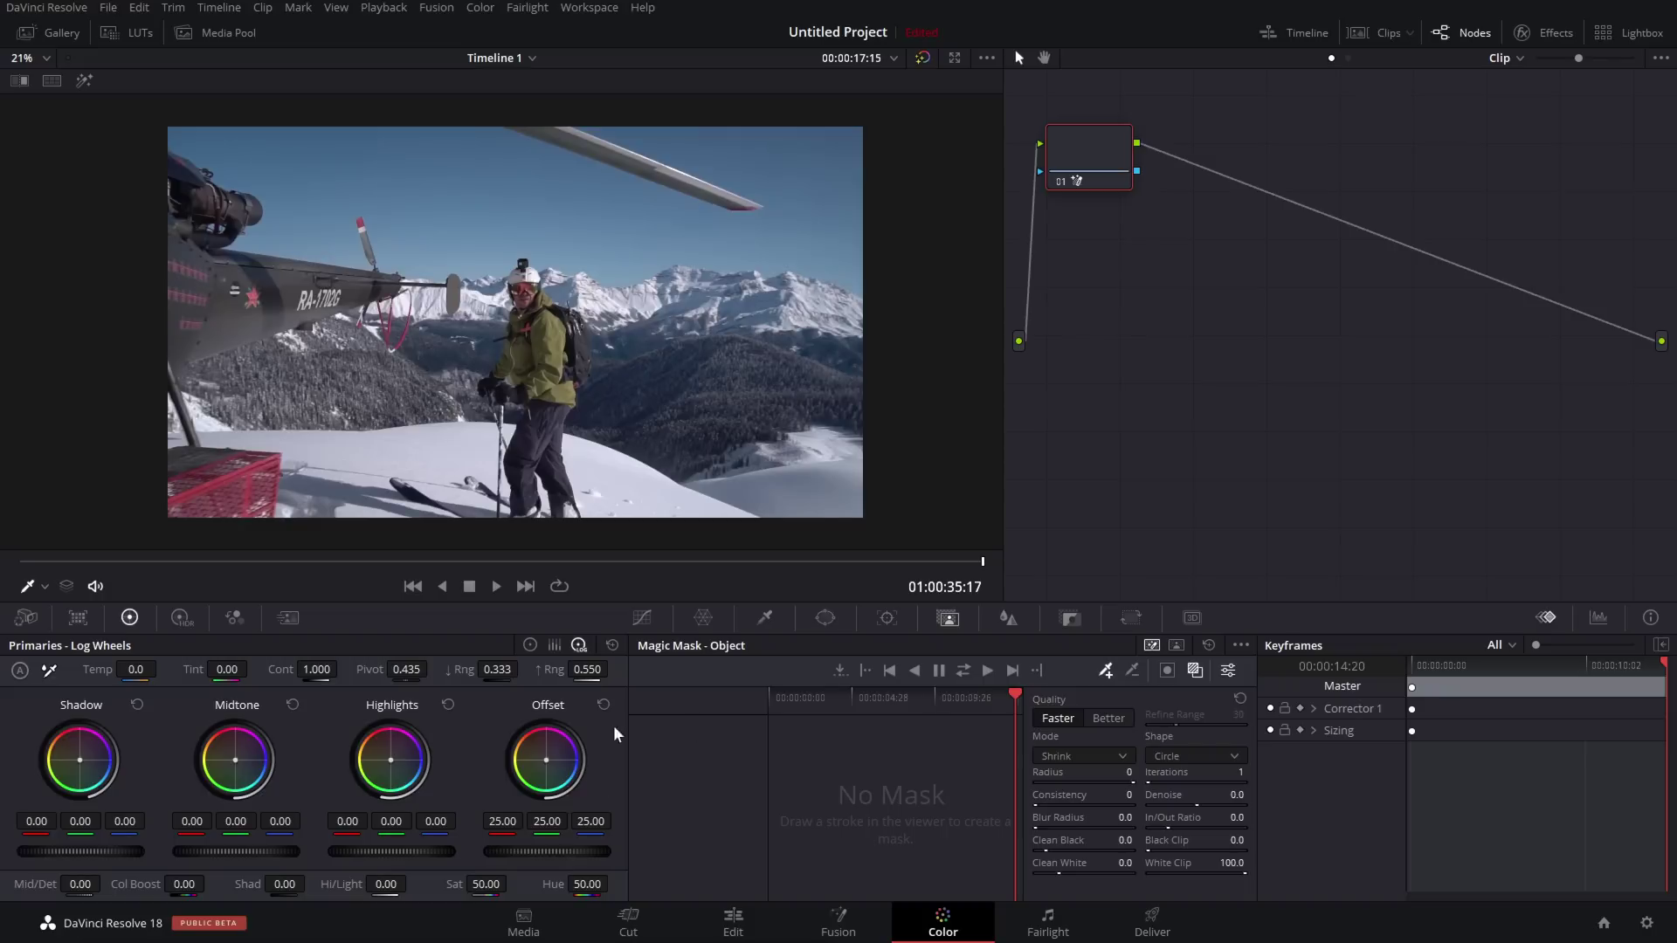
# Step: In an earlier frame, mask the skier, helicopter and rotor blade with three strokes
pyautogui.moveTo(756, 572); pyautogui.dragTo(844, 573)
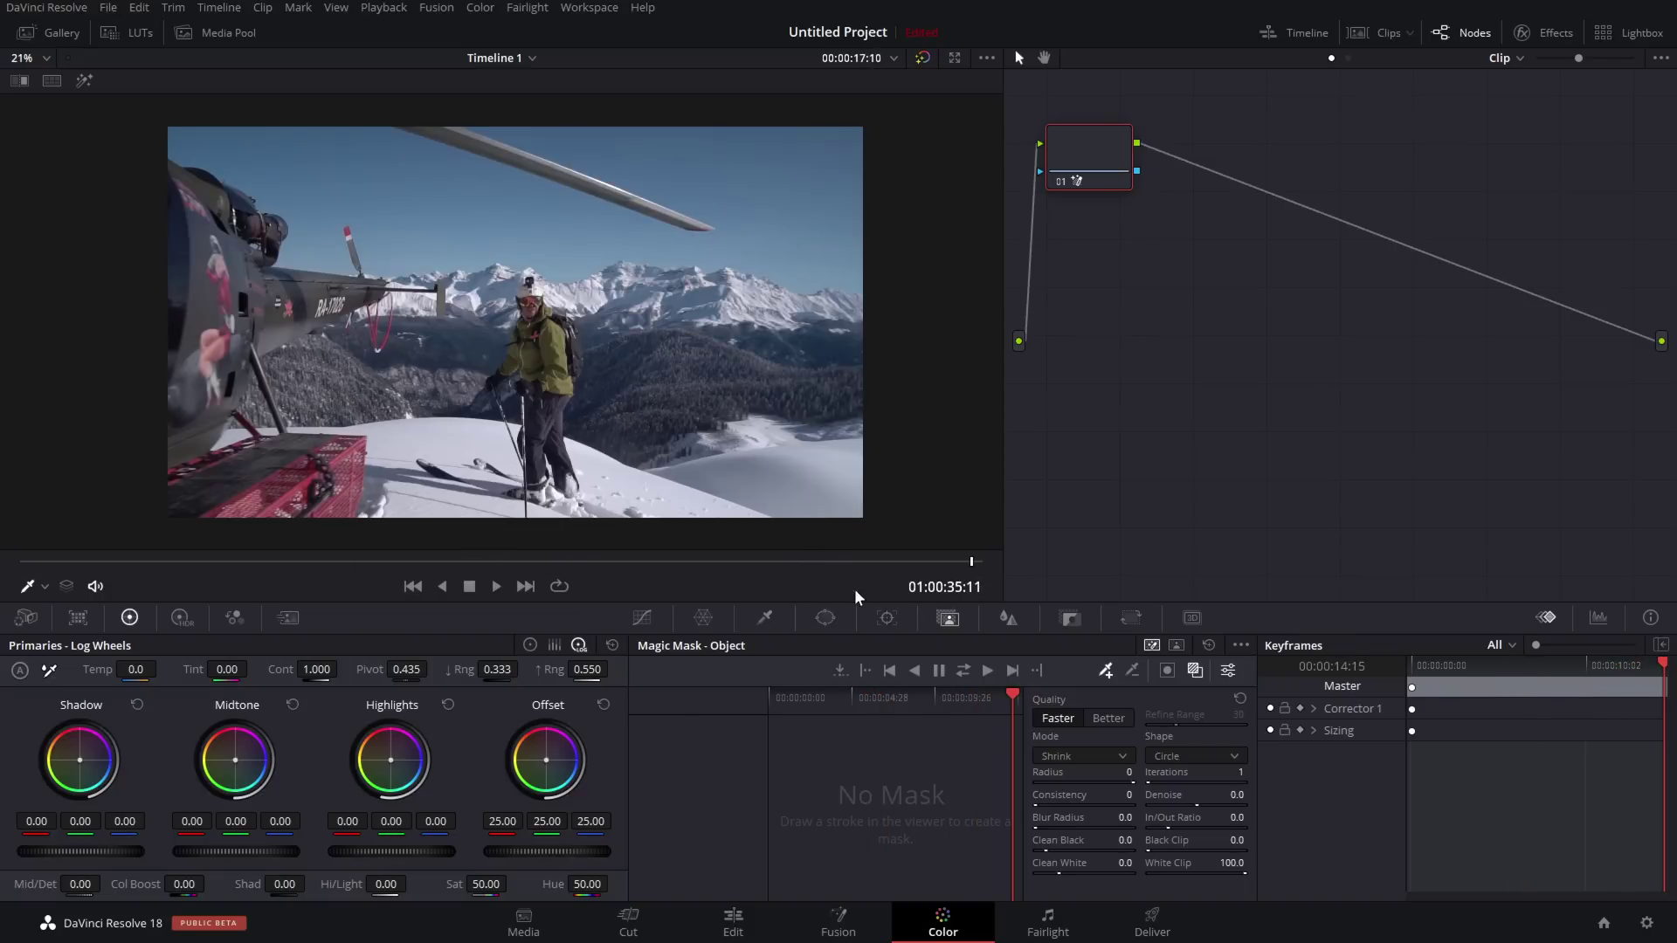
pyautogui.moveTo(966, 559)
pyautogui.mouseDown()
pyautogui.moveTo(588, 560)
pyautogui.moveTo(972, 573)
pyautogui.mouseUp()
pyautogui.moveTo(529, 291)
pyautogui.mouseDown()
pyautogui.moveTo(549, 404)
pyautogui.moveTo(531, 412)
pyautogui.moveTo(511, 363)
pyautogui.moveTo(500, 373)
pyautogui.moveTo(568, 347)
pyautogui.mouseUp()
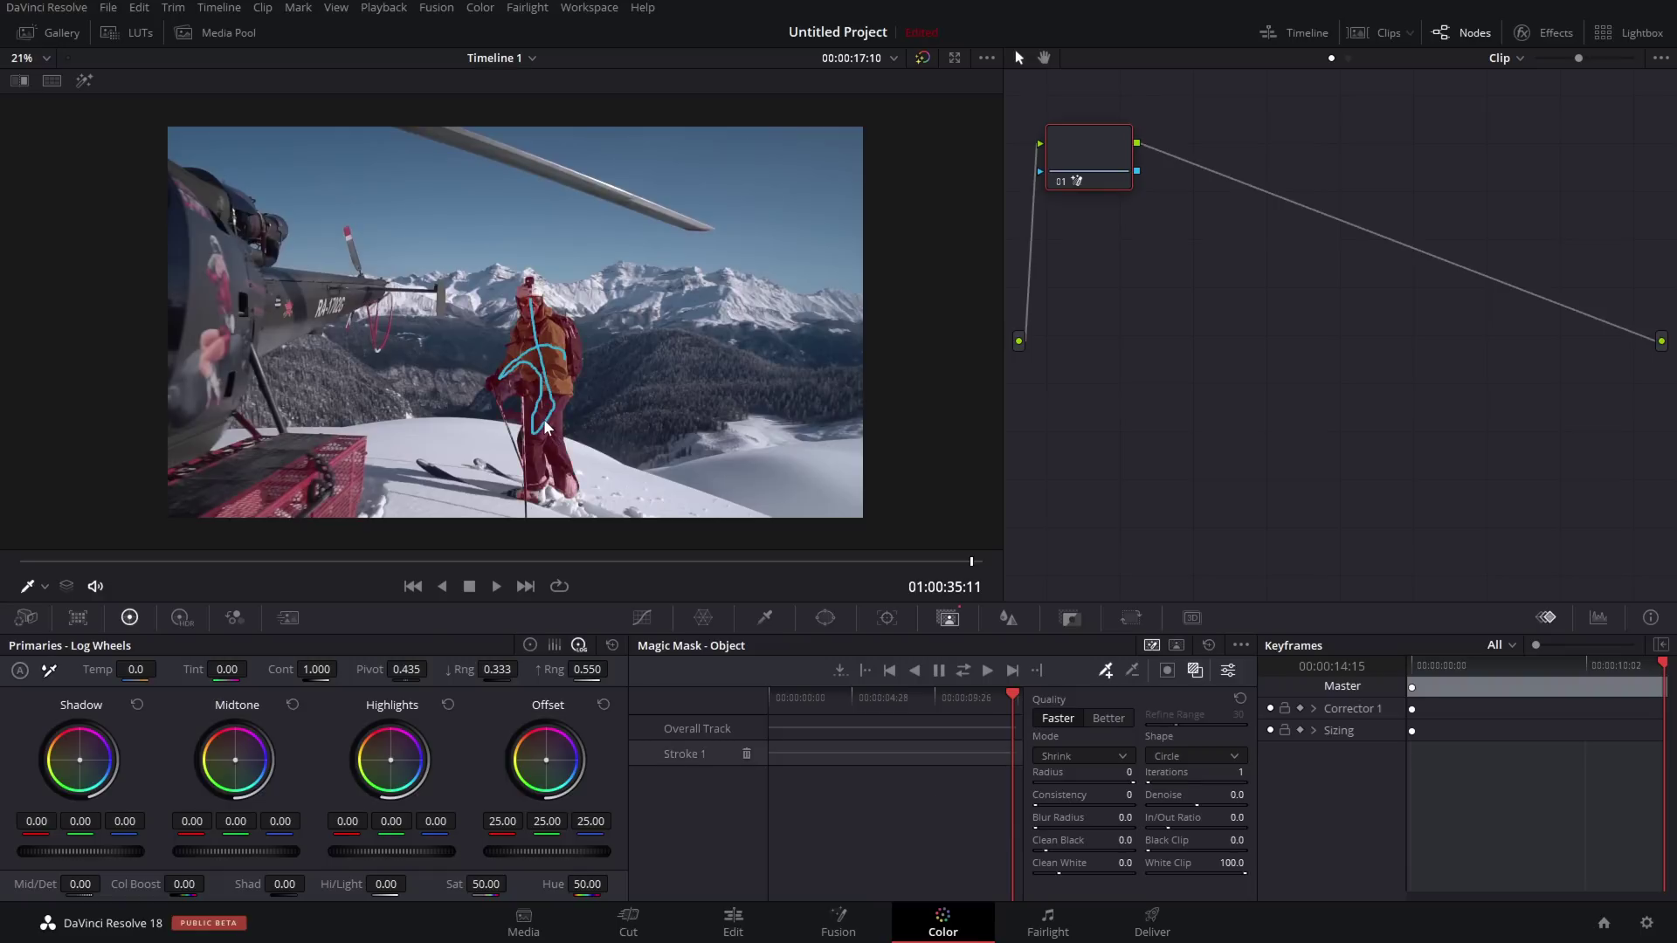
pyautogui.moveTo(185, 193)
pyautogui.mouseDown()
pyautogui.moveTo(207, 356)
pyautogui.moveTo(194, 456)
pyautogui.moveTo(203, 481)
pyautogui.moveTo(305, 450)
pyautogui.moveTo(276, 479)
pyautogui.moveTo(222, 418)
pyautogui.moveTo(209, 342)
pyautogui.moveTo(352, 285)
pyautogui.moveTo(310, 309)
pyautogui.moveTo(263, 288)
pyautogui.moveTo(271, 227)
pyautogui.moveTo(190, 194)
pyautogui.mouseUp()
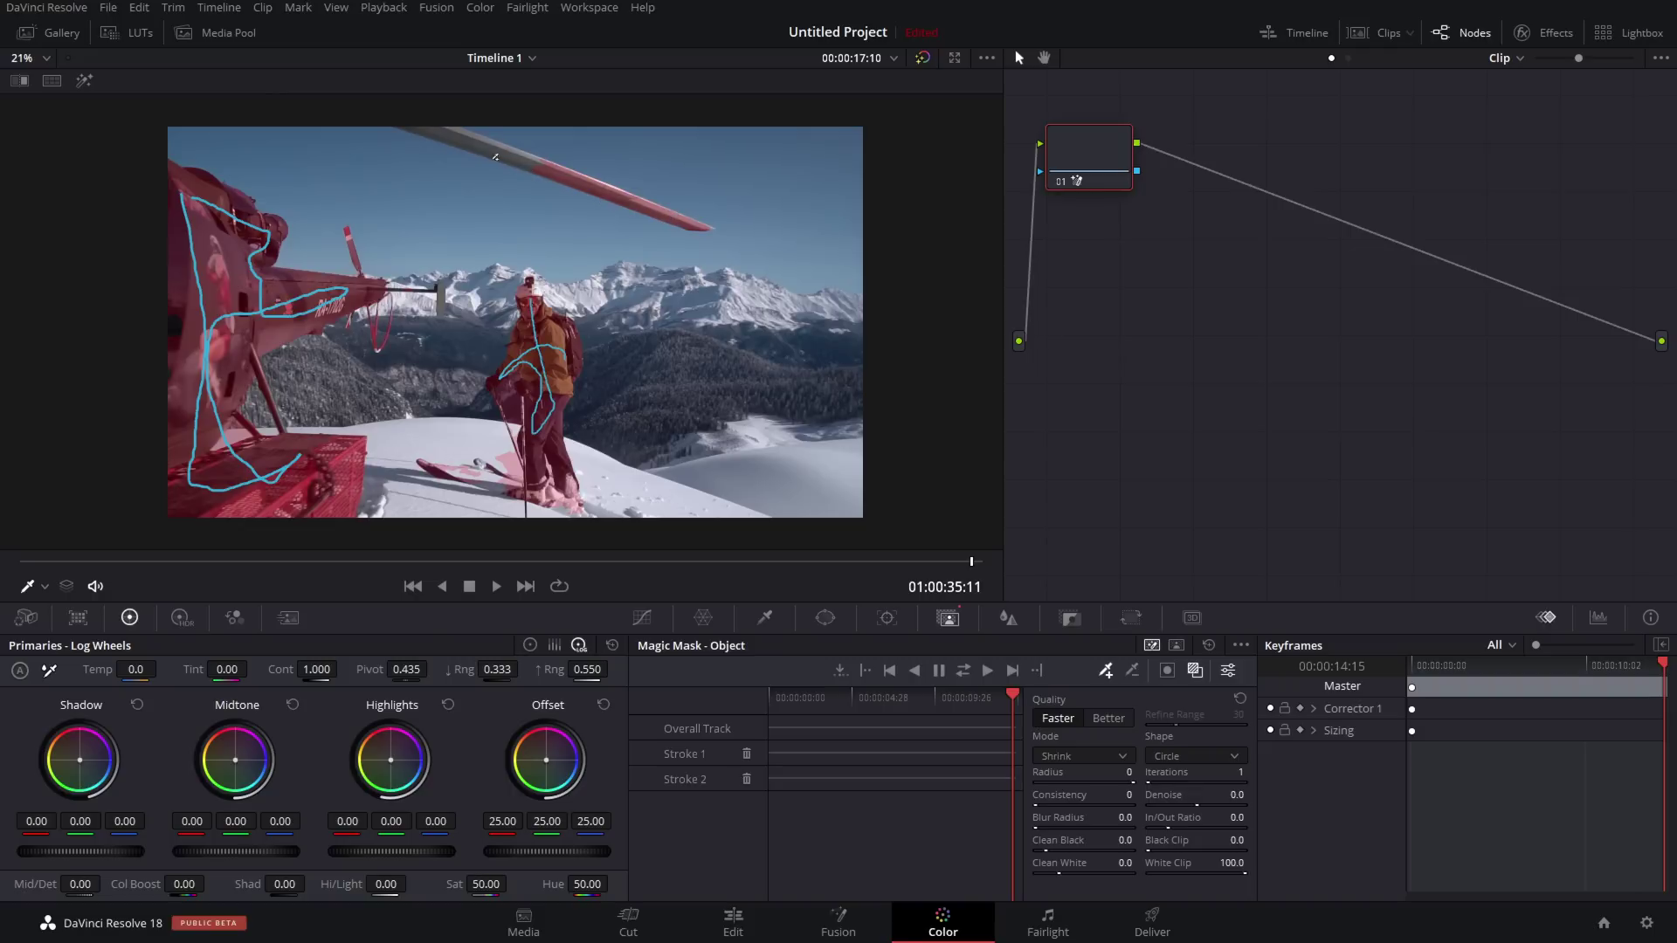
pyautogui.moveTo(428, 124); pyautogui.dragTo(664, 215)
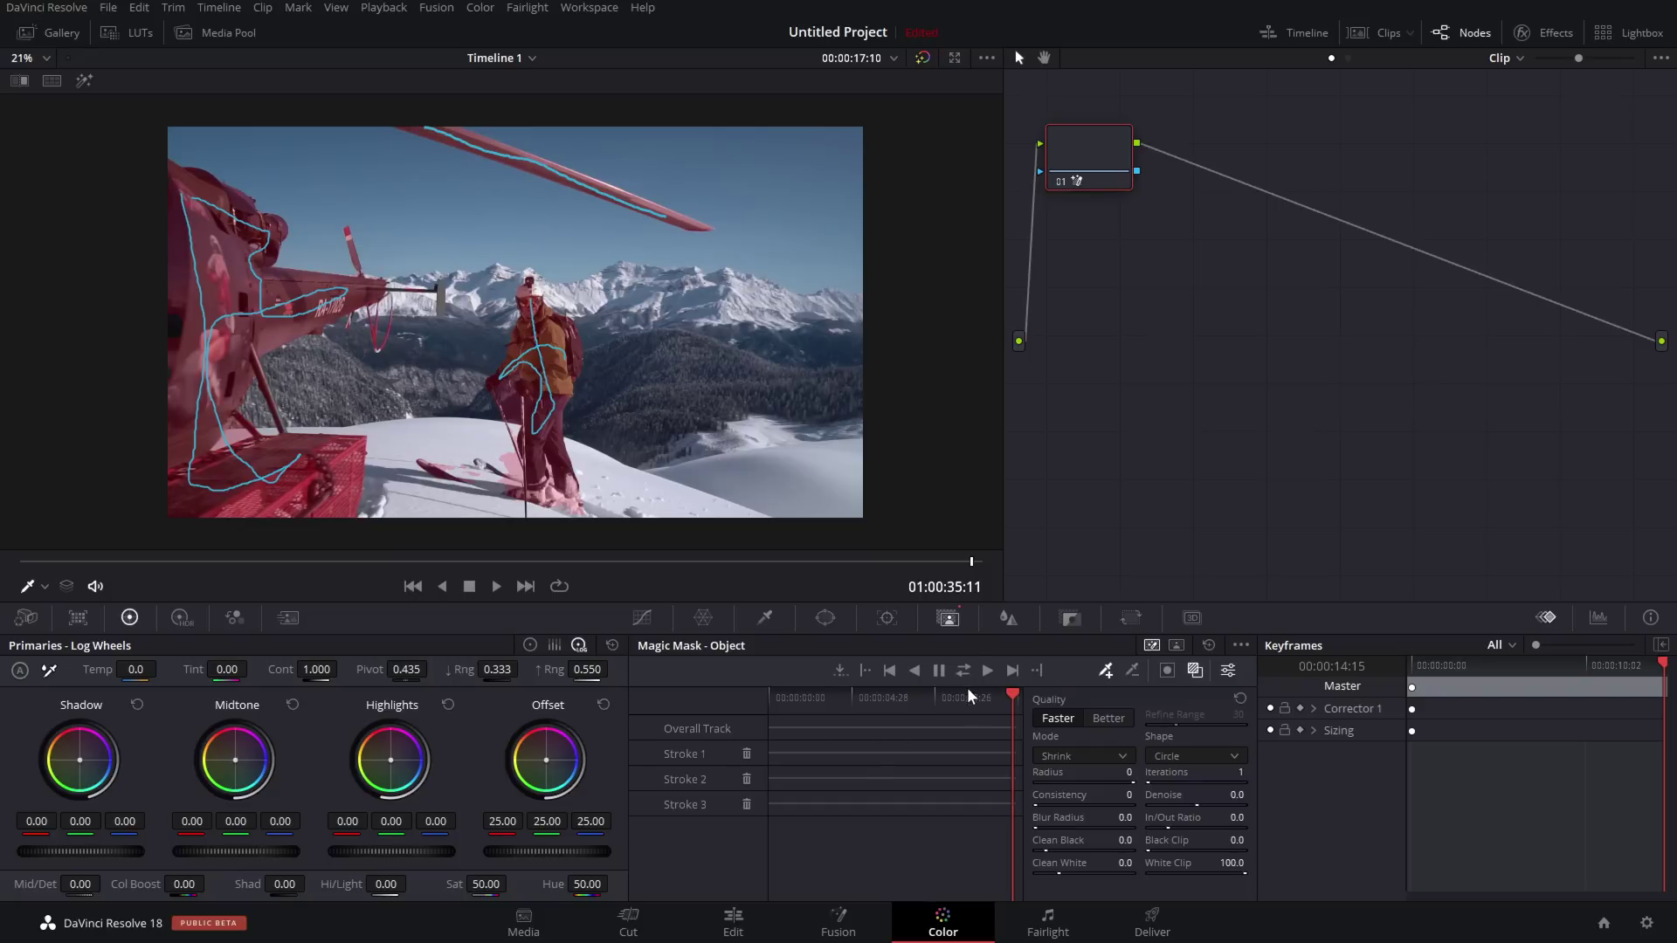
# Step: Track the helicopter mask backward through the clip
pyautogui.click(915, 671)
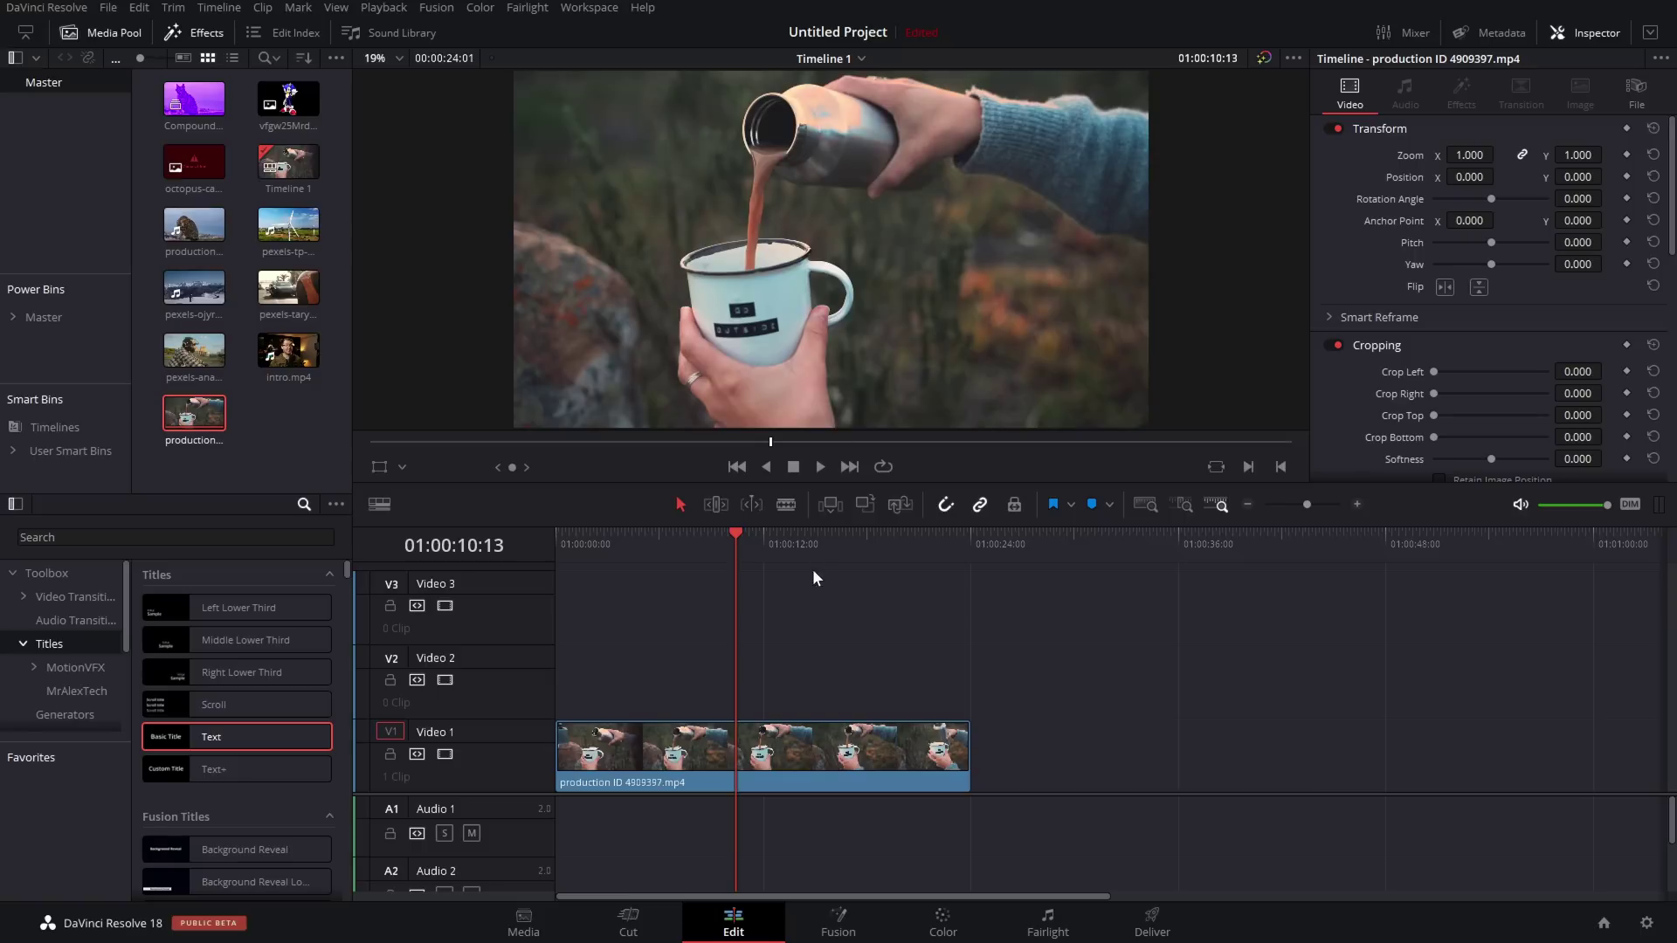
# Step: Duplicate the coffee-pour clip from Video 1 onto Video 3
pyautogui.click(755, 765)
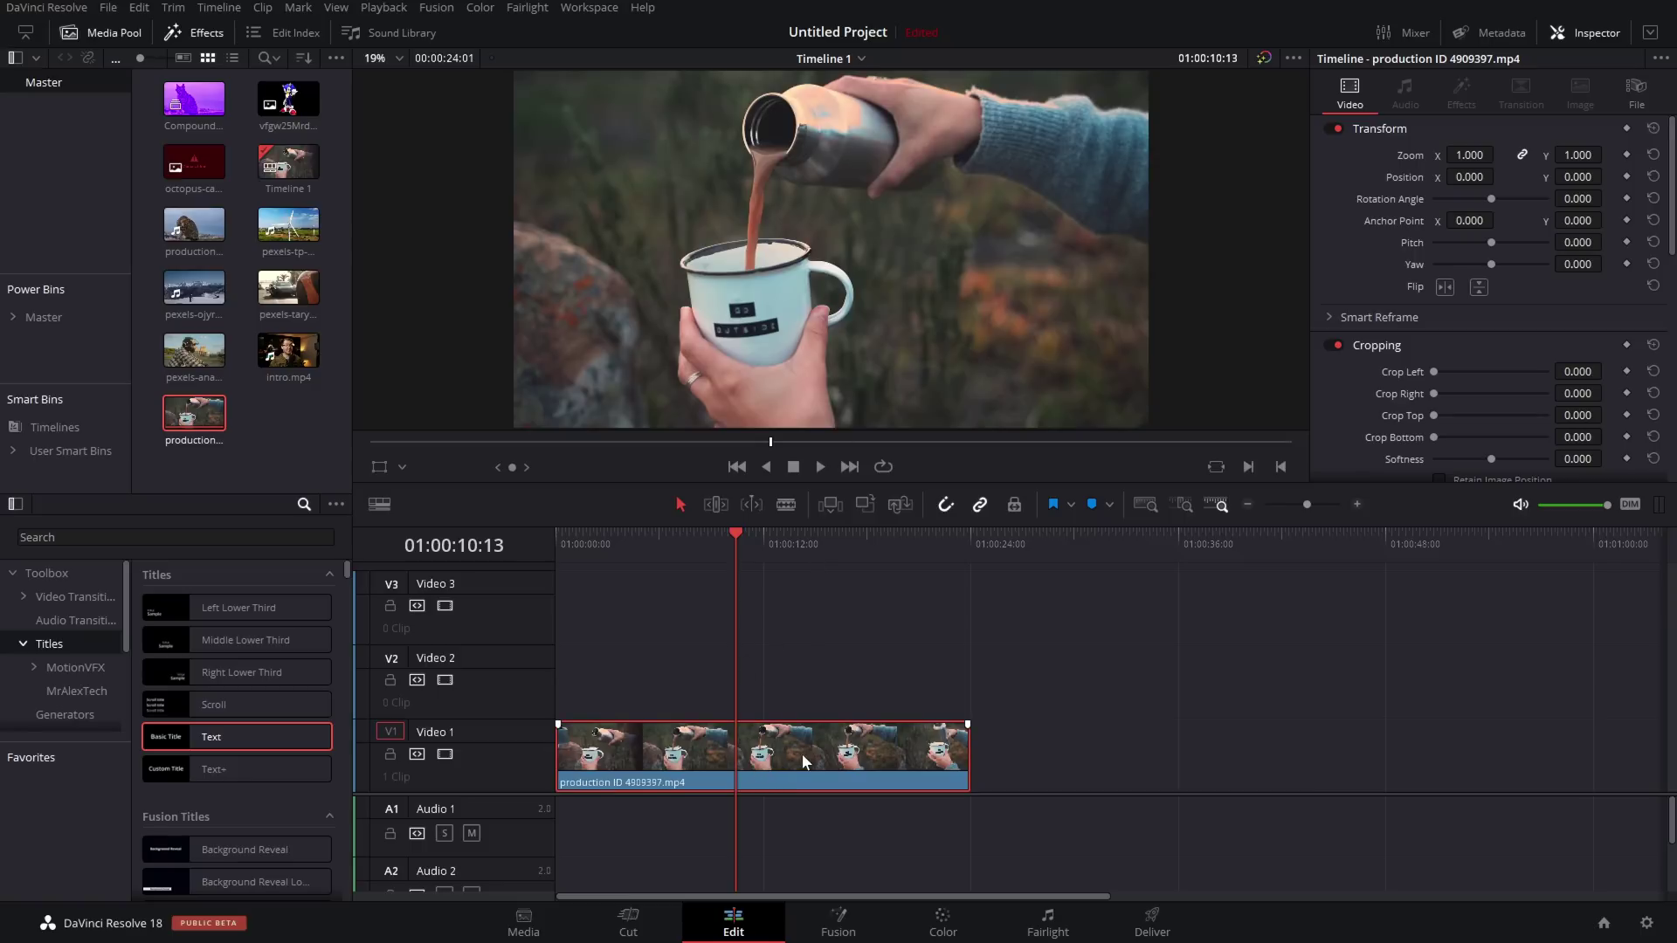
pyautogui.press('alt')
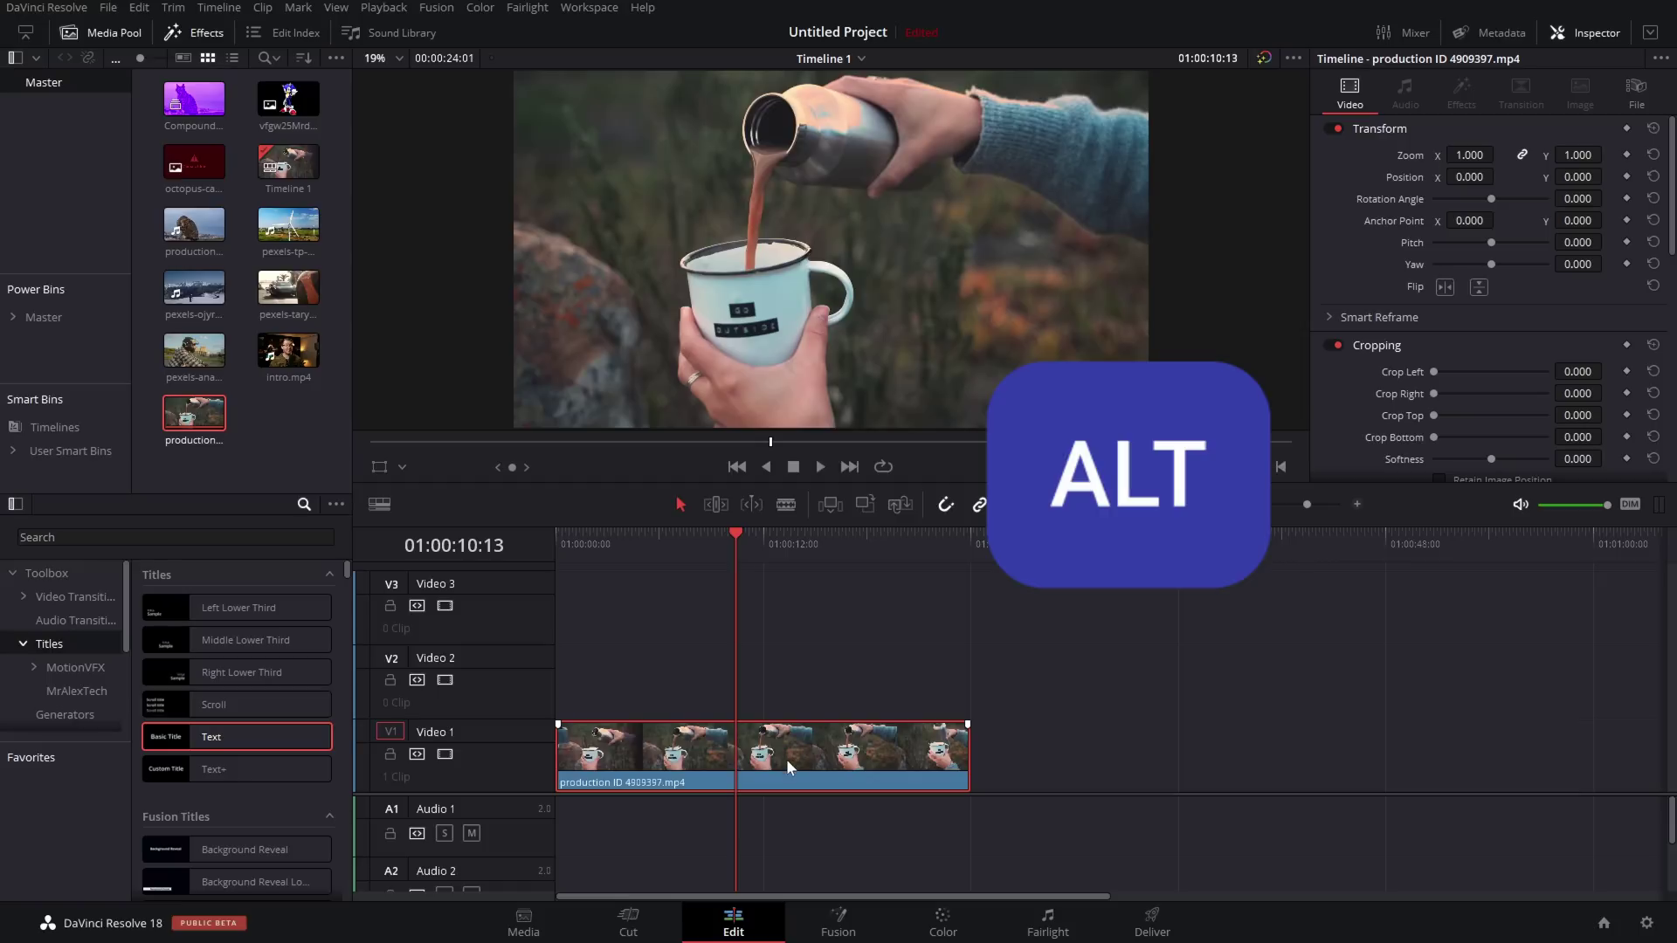
pyautogui.moveTo(786, 767); pyautogui.dragTo(772, 612)
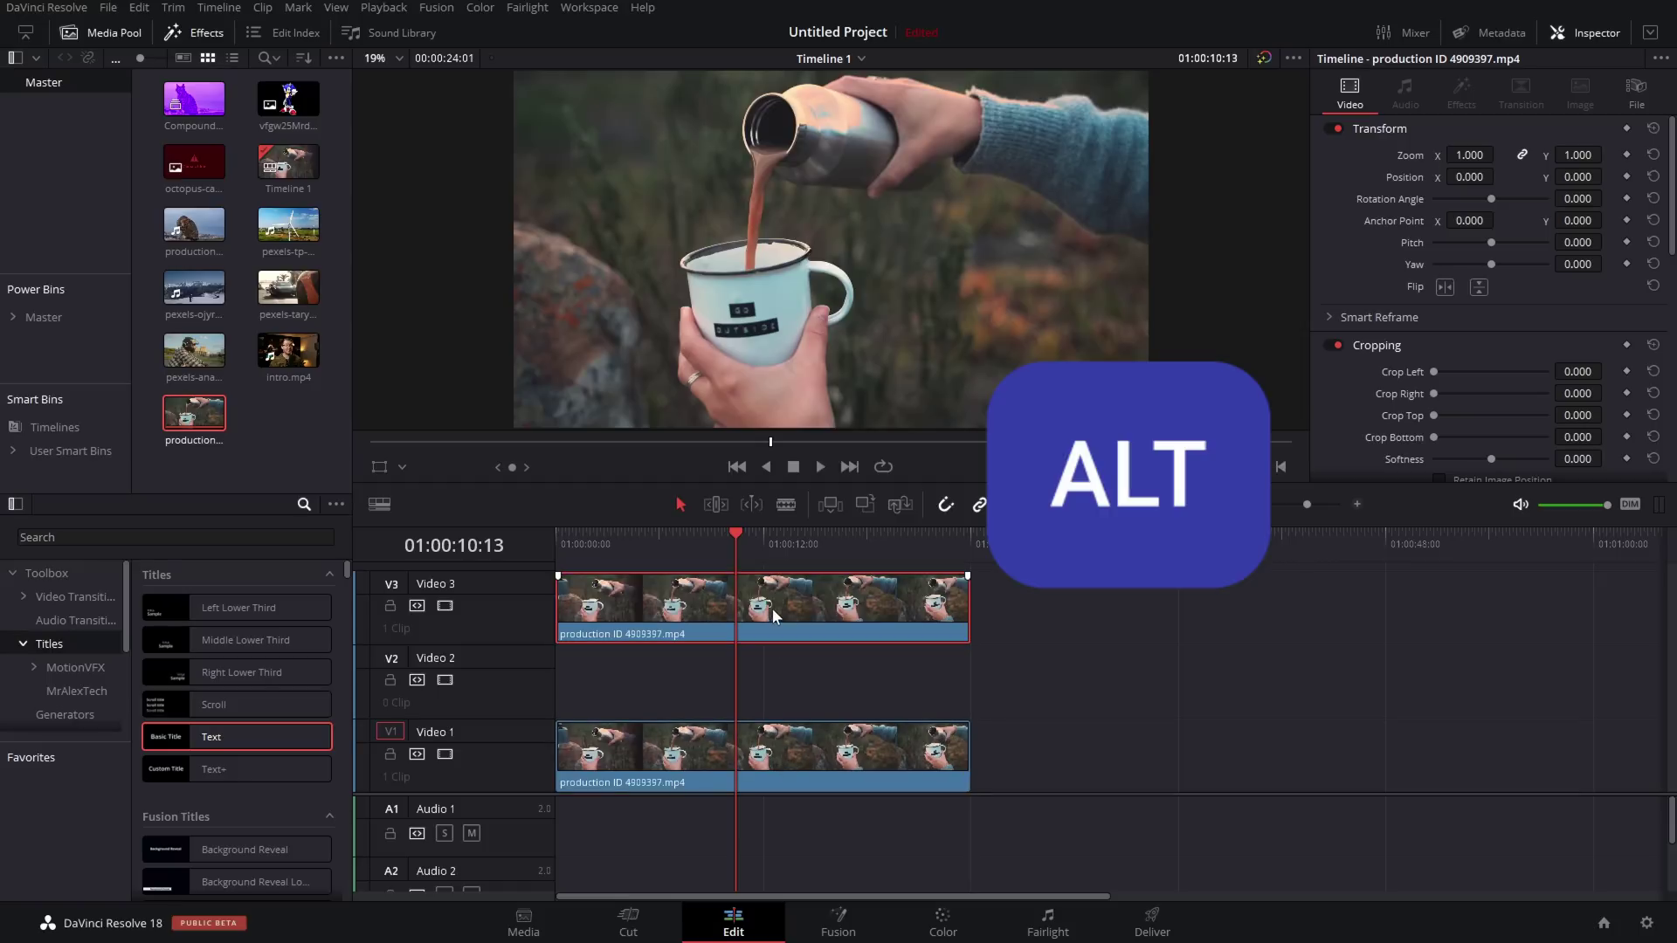
# Step: Disable the Video 1 original and place a basic Text title on Video 2
pyautogui.click(797, 745)
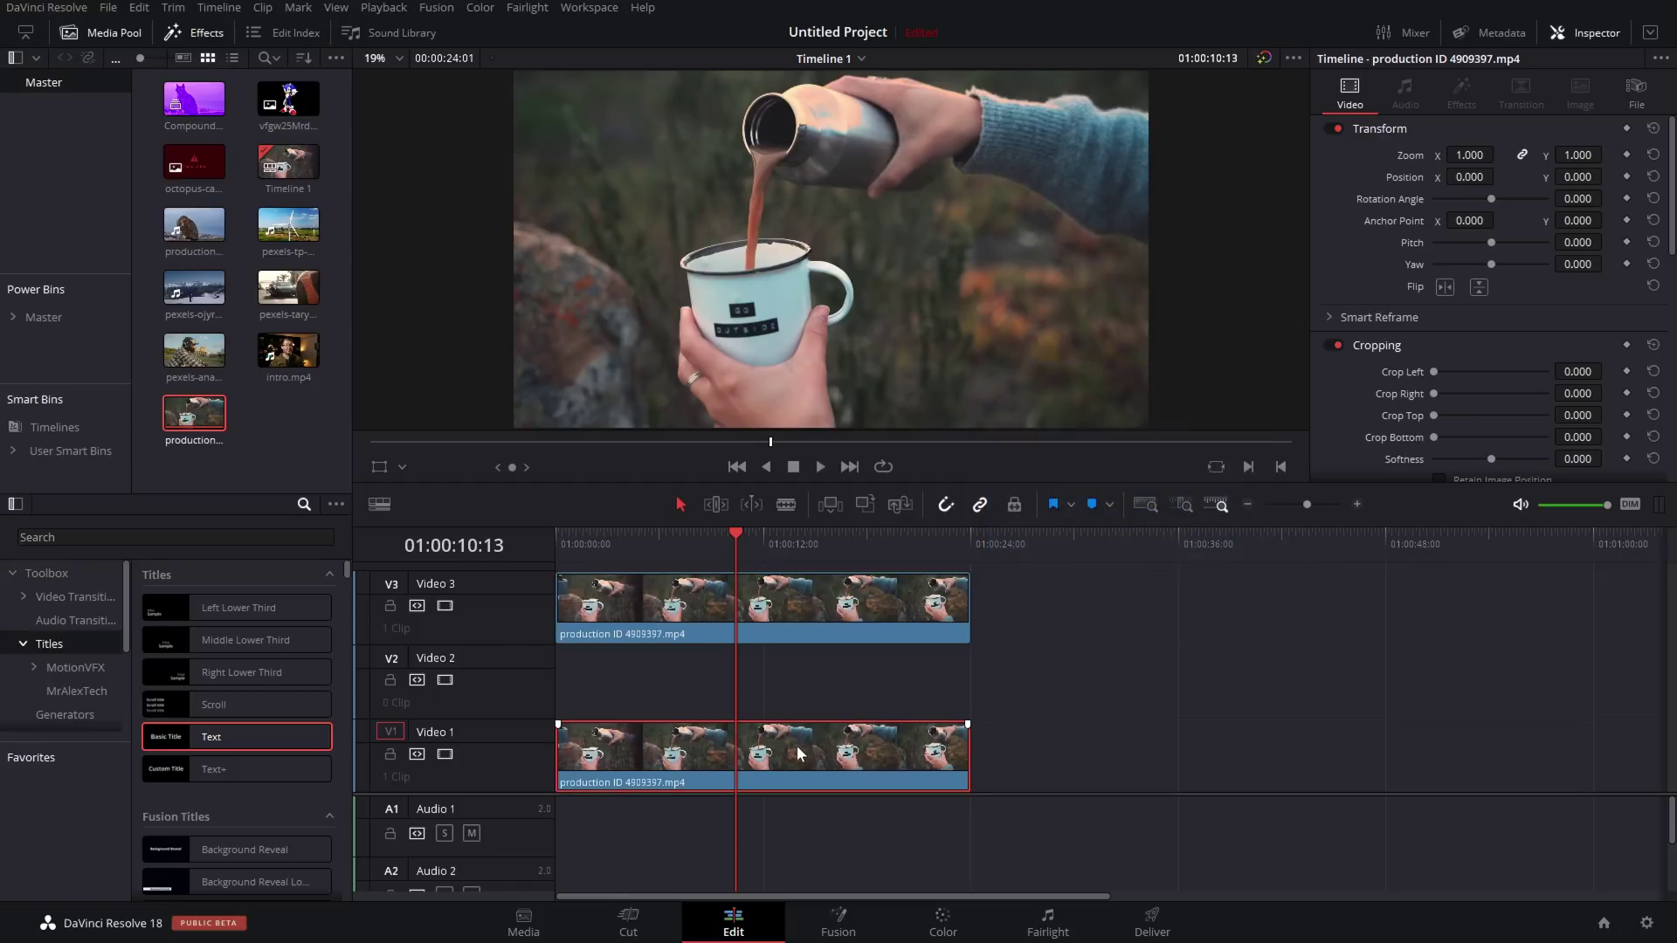
pyautogui.press('d')
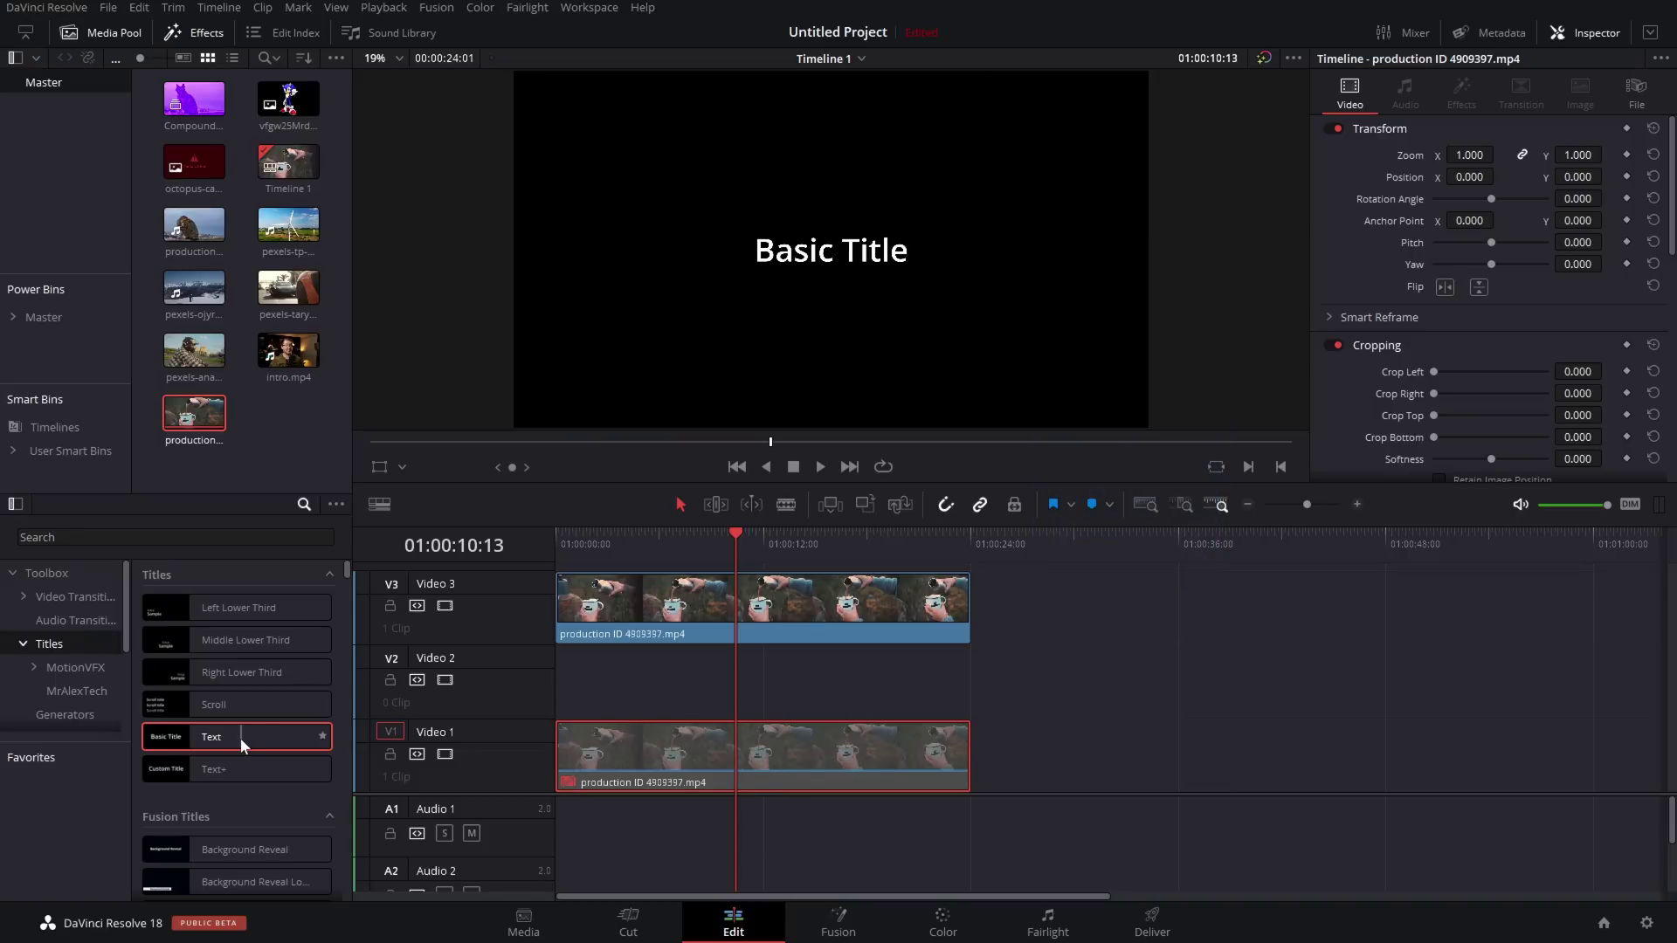
pyautogui.moveTo(240, 738); pyautogui.dragTo(970, 677)
pyautogui.click(827, 679)
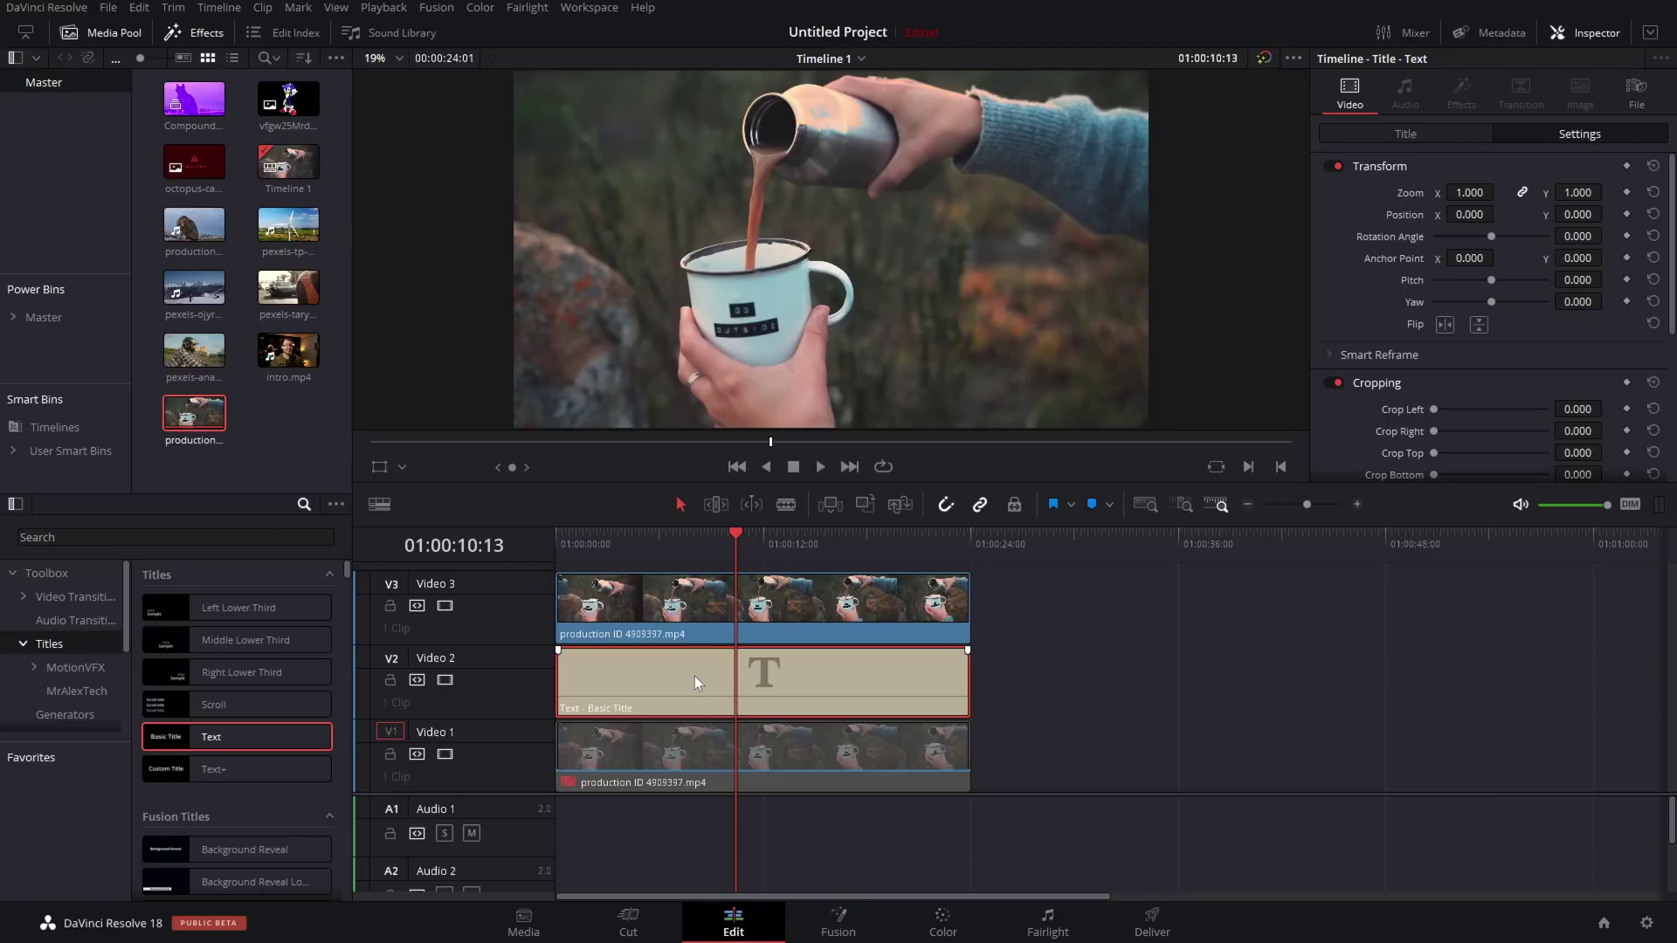
# Step: On the Color page, paint a Magic Mask stroke over the flask and arm of the Video 3 clip
pyautogui.click(706, 606)
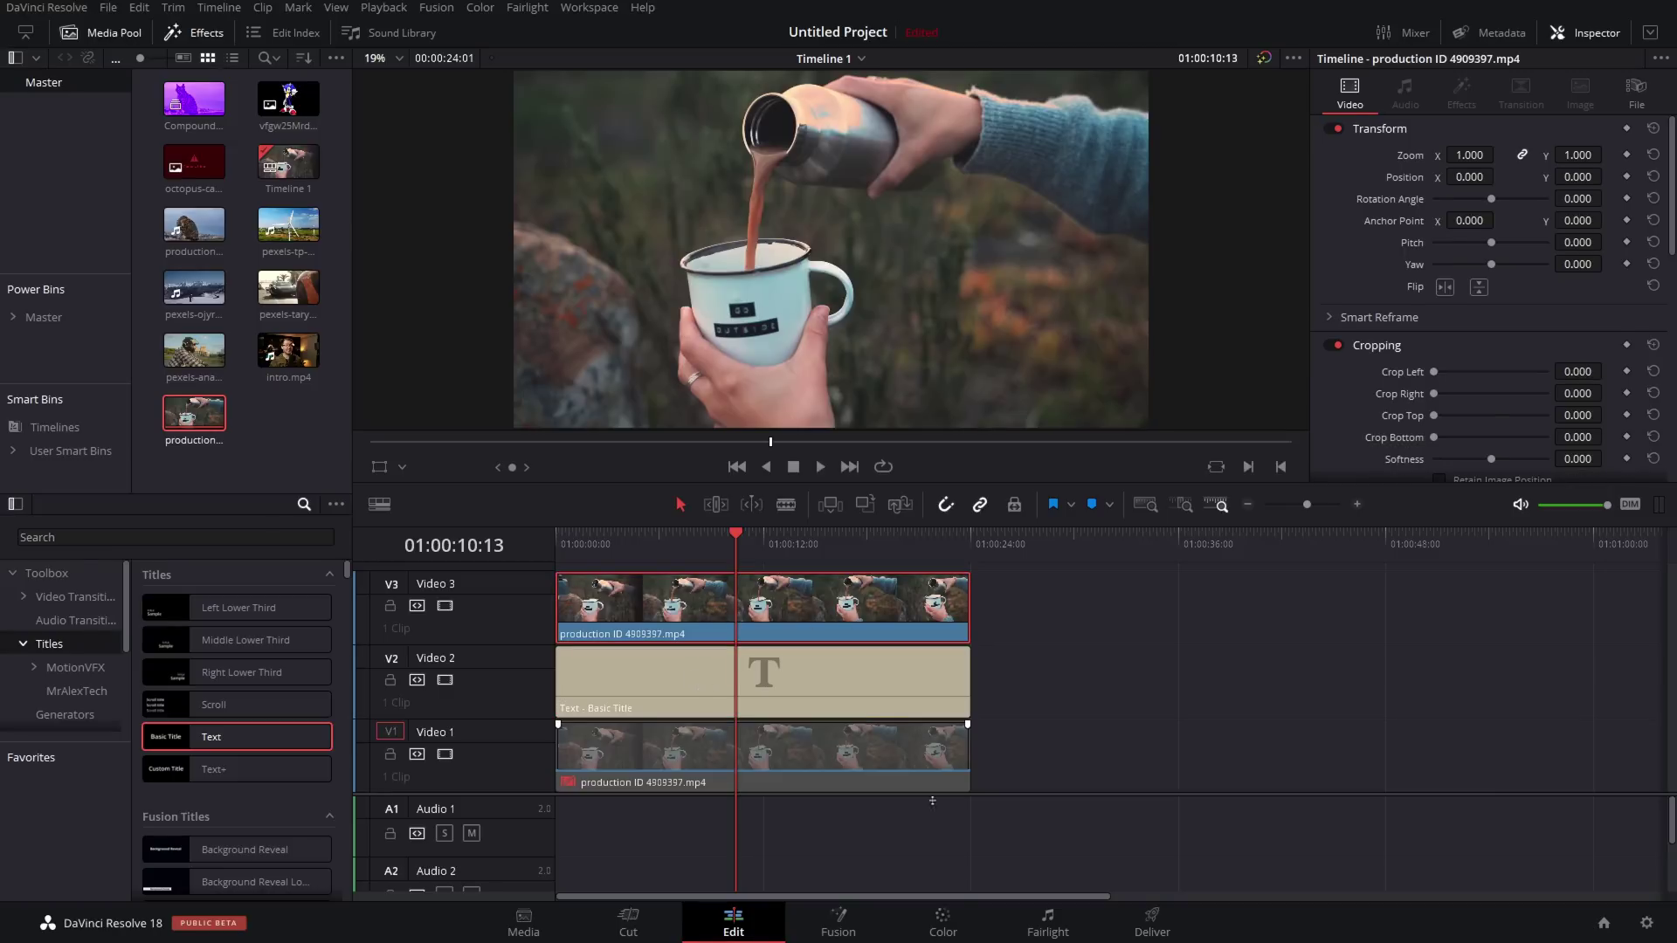
pyautogui.click(944, 918)
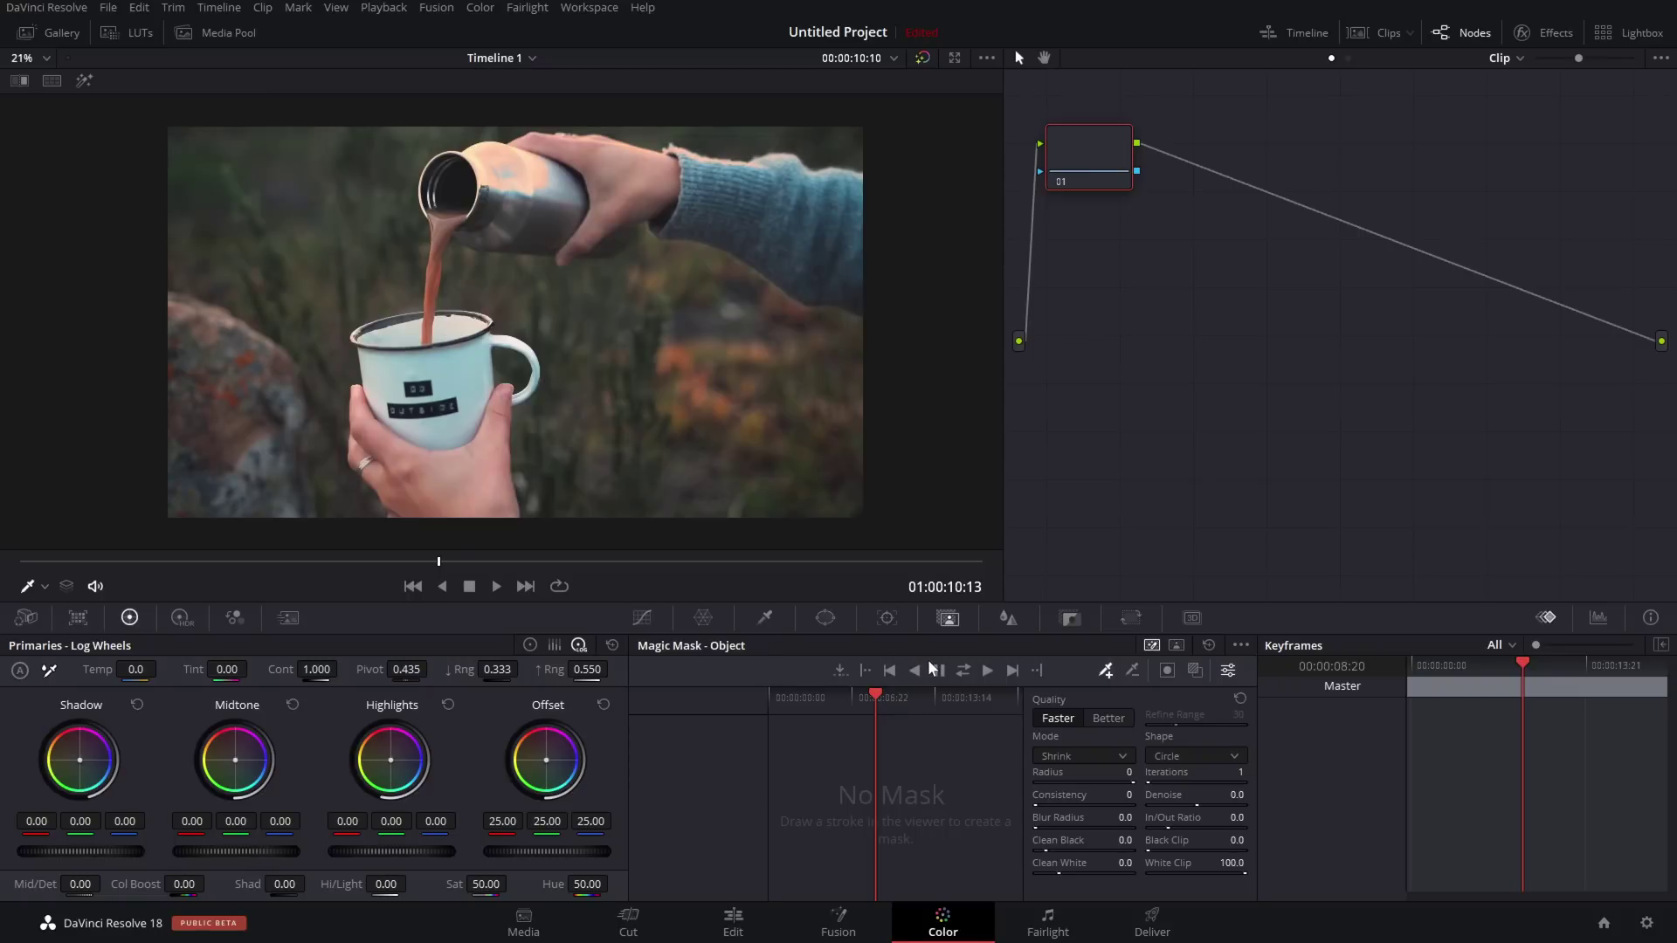
pyautogui.moveTo(428, 569); pyautogui.dragTo(553, 563)
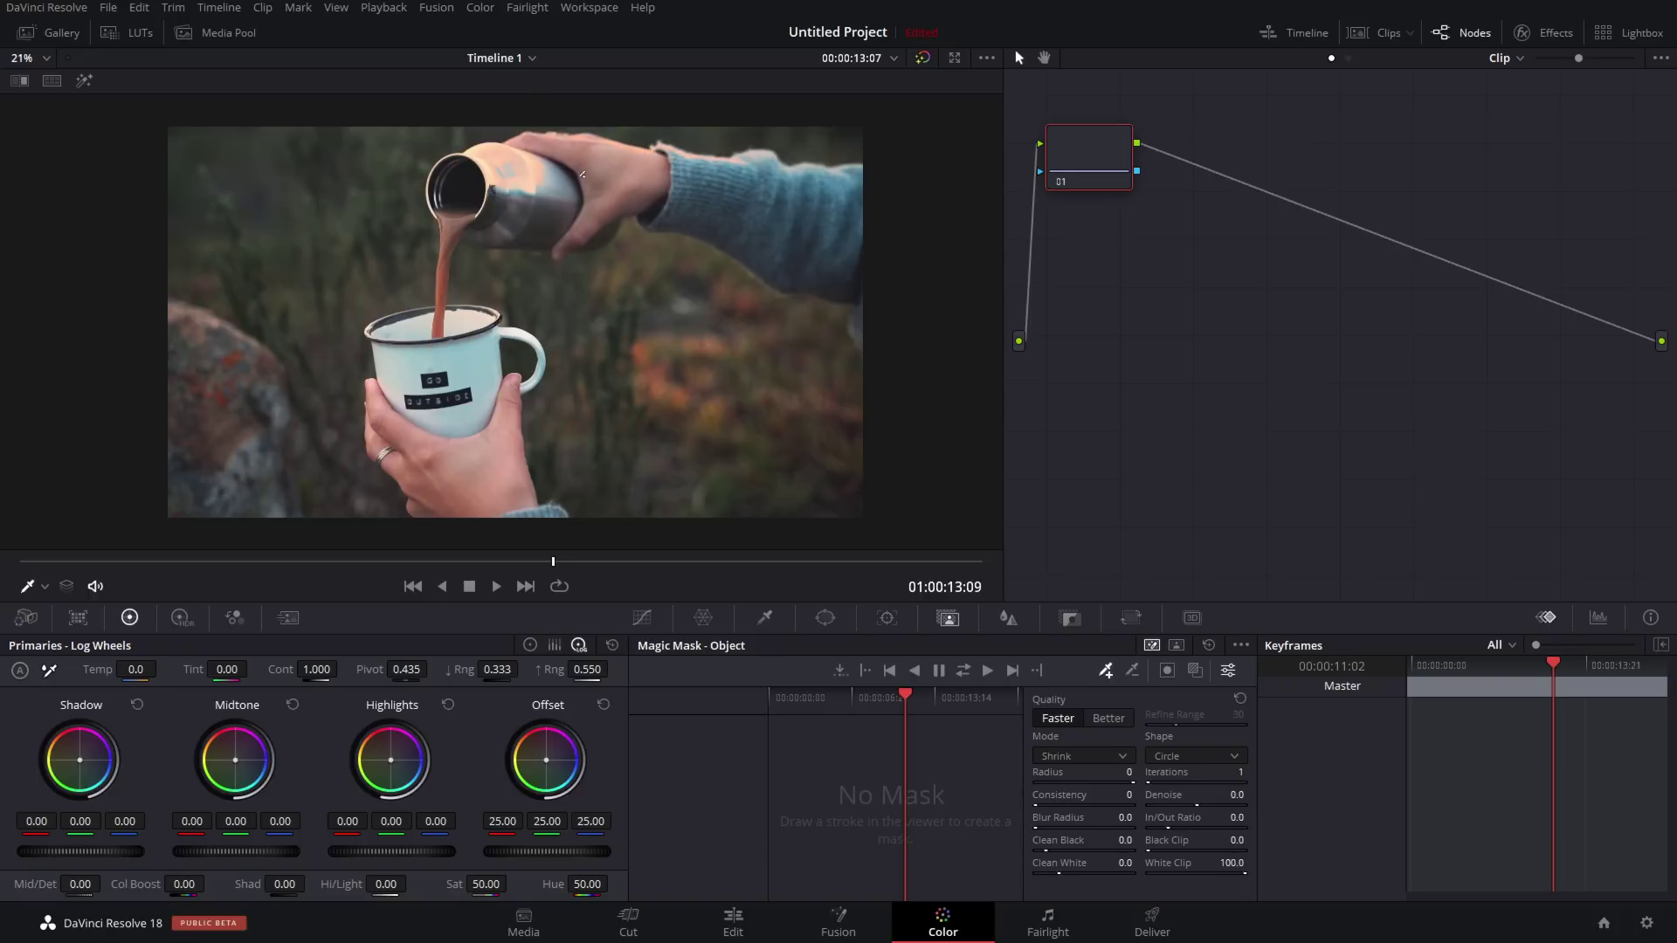
pyautogui.moveTo(823, 210)
pyautogui.mouseDown()
pyautogui.moveTo(530, 142)
pyautogui.moveTo(451, 207)
pyautogui.moveTo(481, 181)
pyautogui.moveTo(531, 218)
pyautogui.moveTo(620, 186)
pyautogui.moveTo(561, 187)
pyautogui.moveTo(659, 188)
pyautogui.mouseUp()
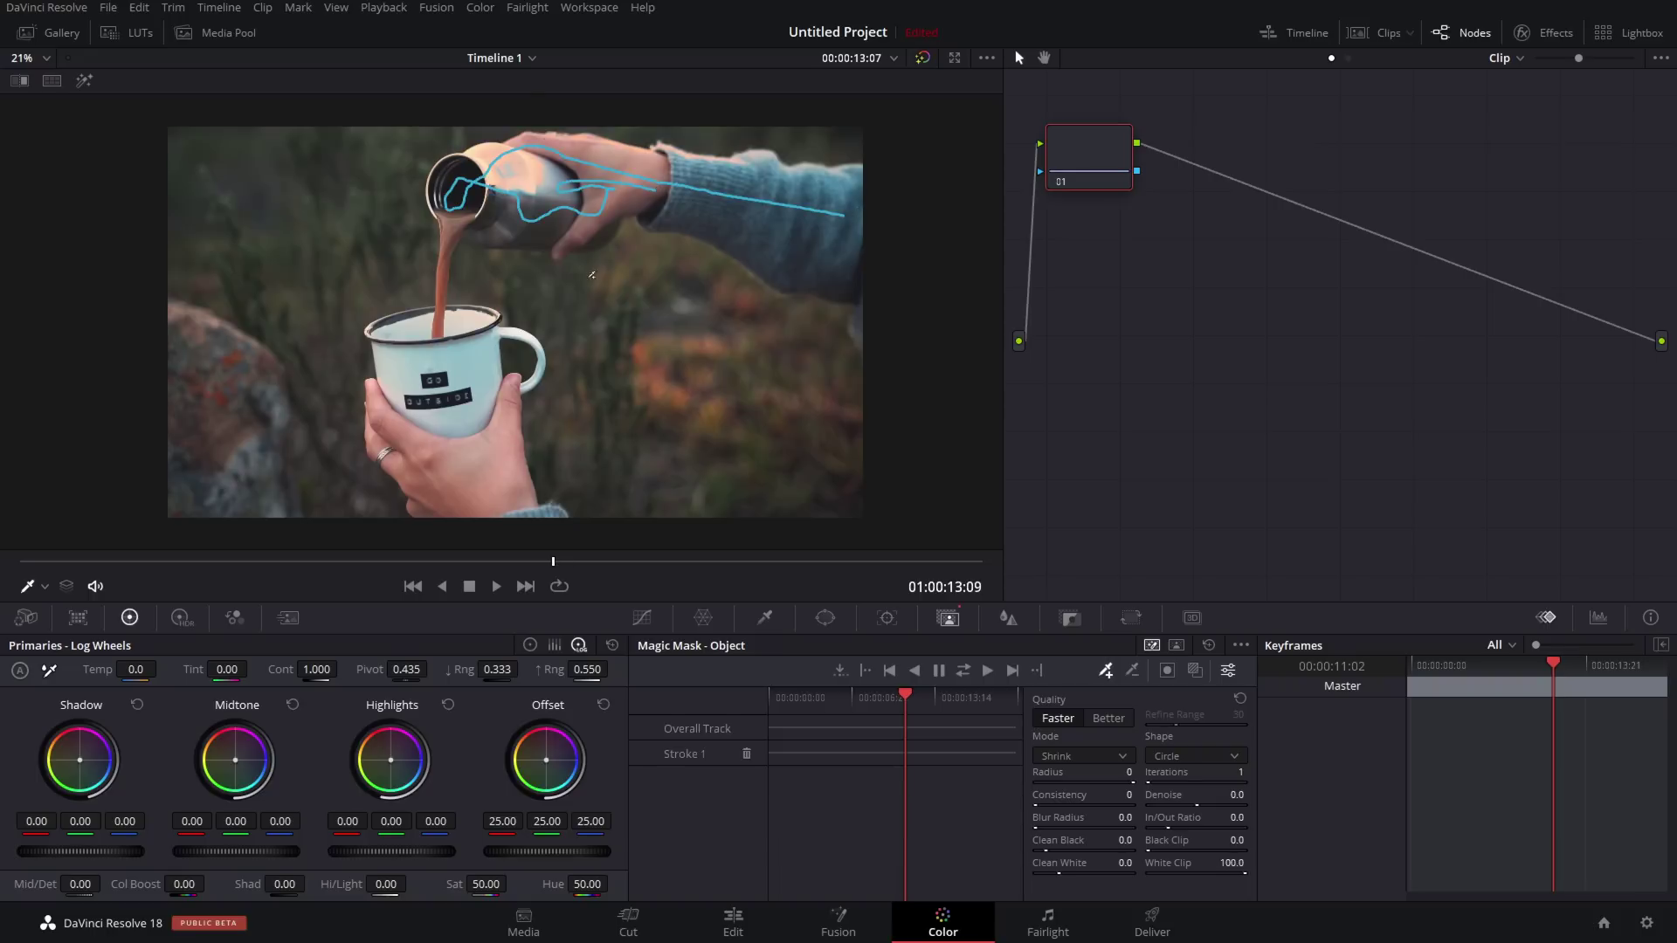
# Step: Add a mask stroke over the mug and hand, and subtract the mug's logo
pyautogui.click(1194, 671)
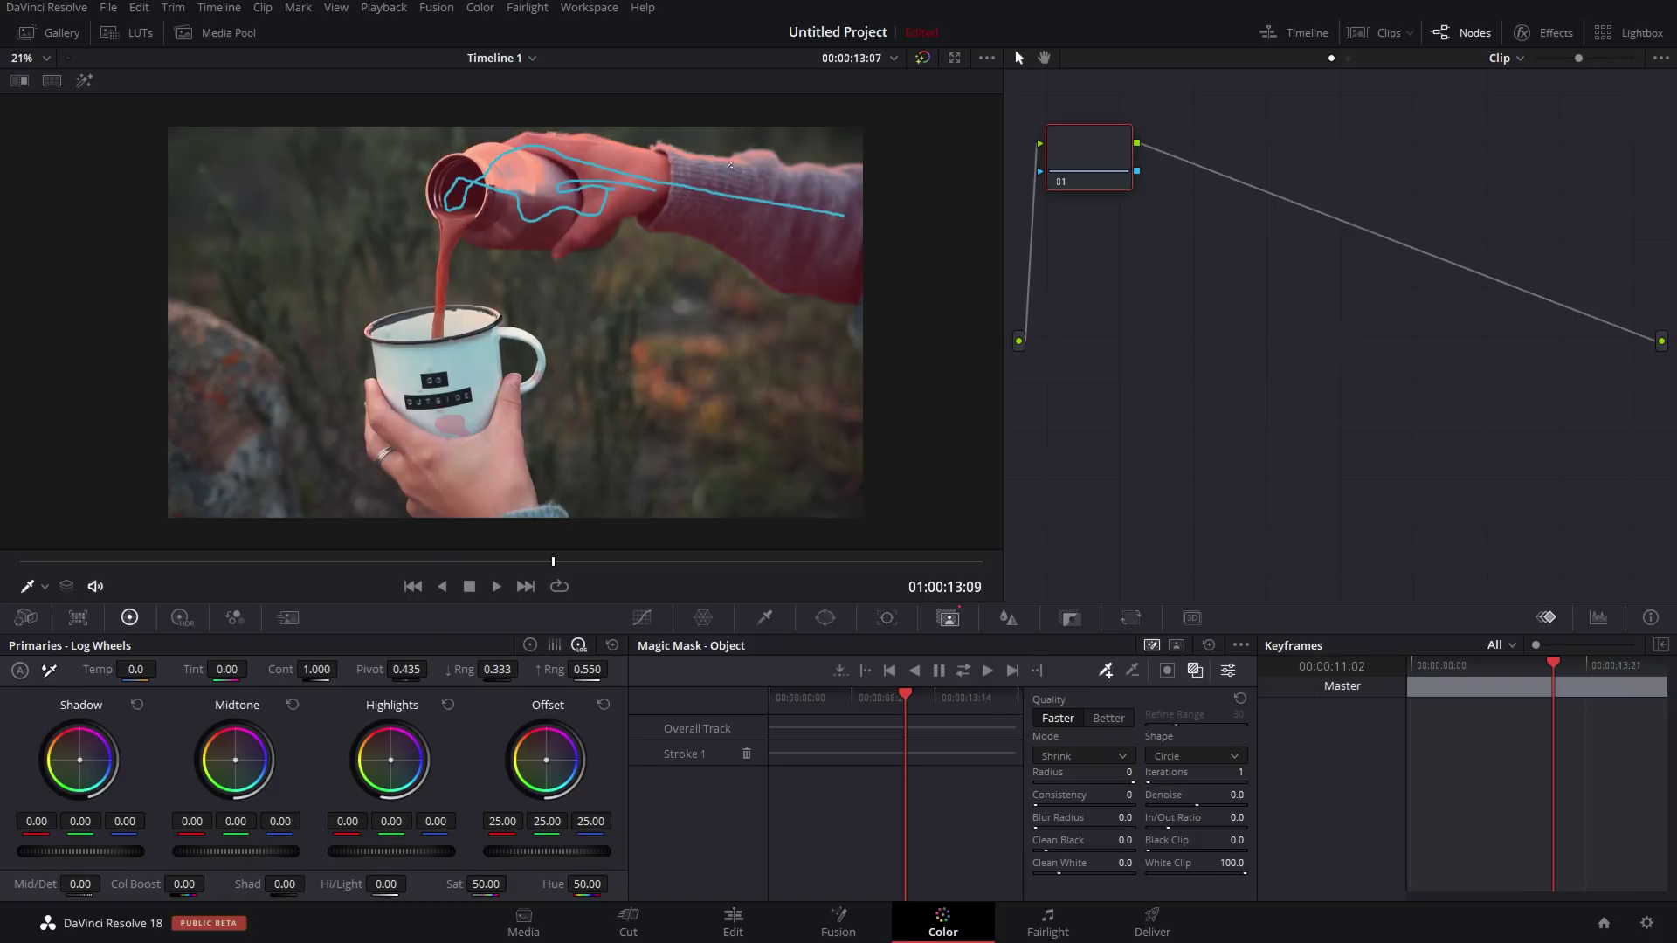
pyautogui.moveTo(411, 332)
pyautogui.mouseDown()
pyautogui.moveTo(425, 370)
pyautogui.moveTo(479, 348)
pyautogui.moveTo(474, 319)
pyautogui.moveTo(500, 432)
pyautogui.moveTo(477, 487)
pyautogui.moveTo(385, 428)
pyautogui.mouseUp()
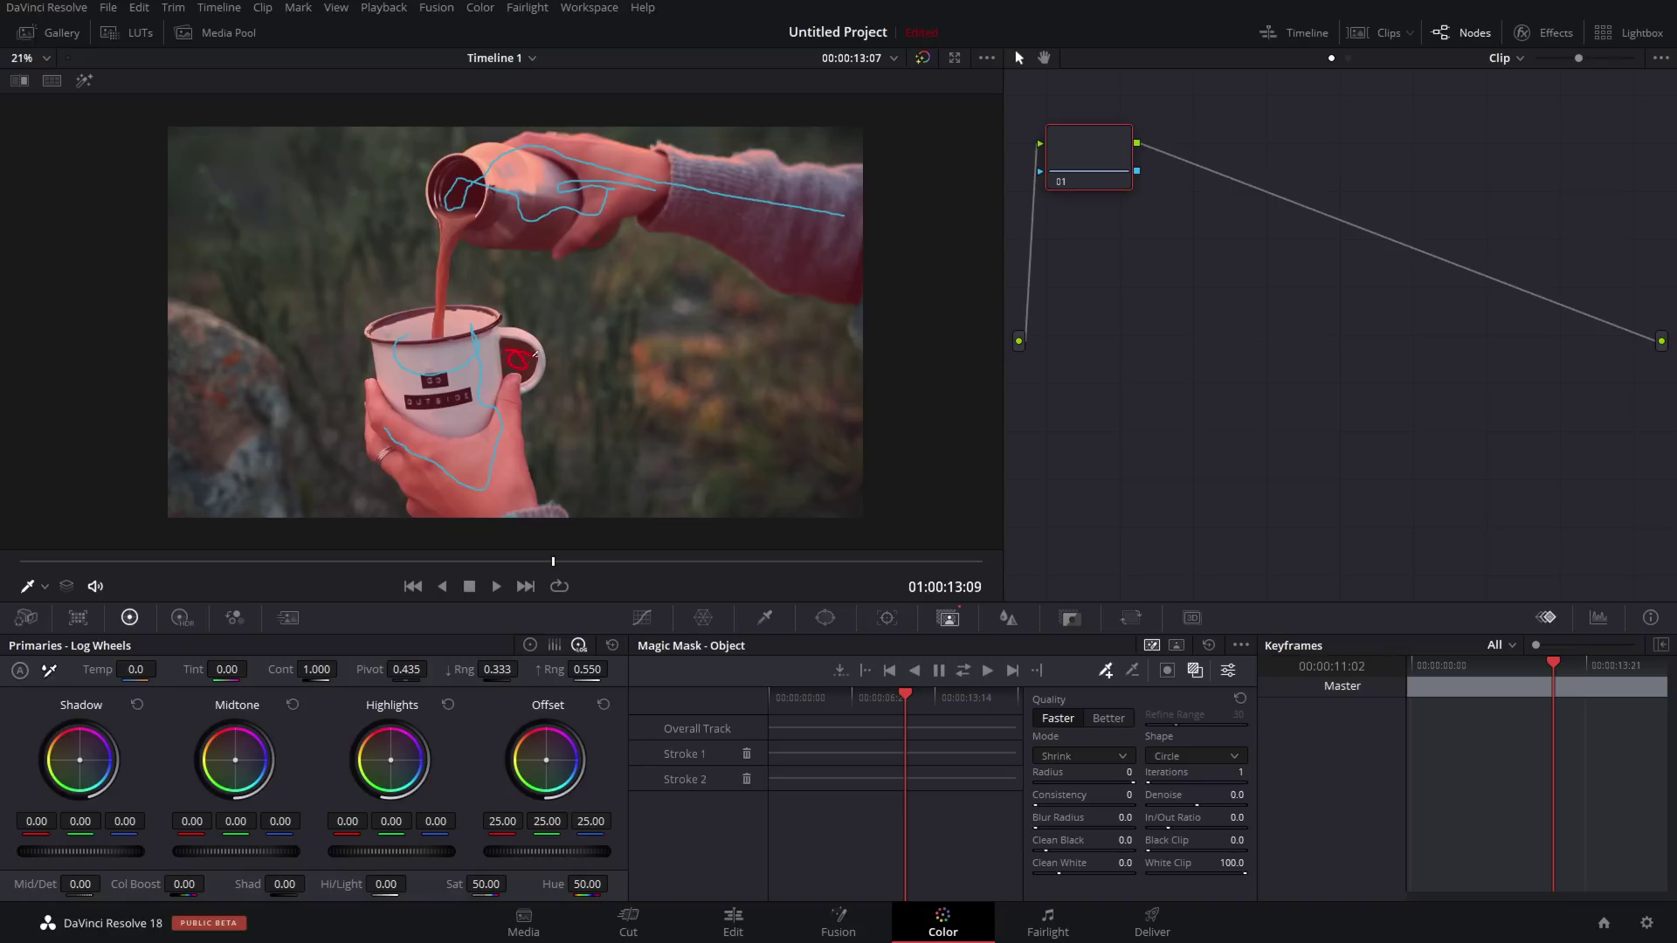
pyautogui.moveTo(526, 350); pyautogui.dragTo(524, 354)
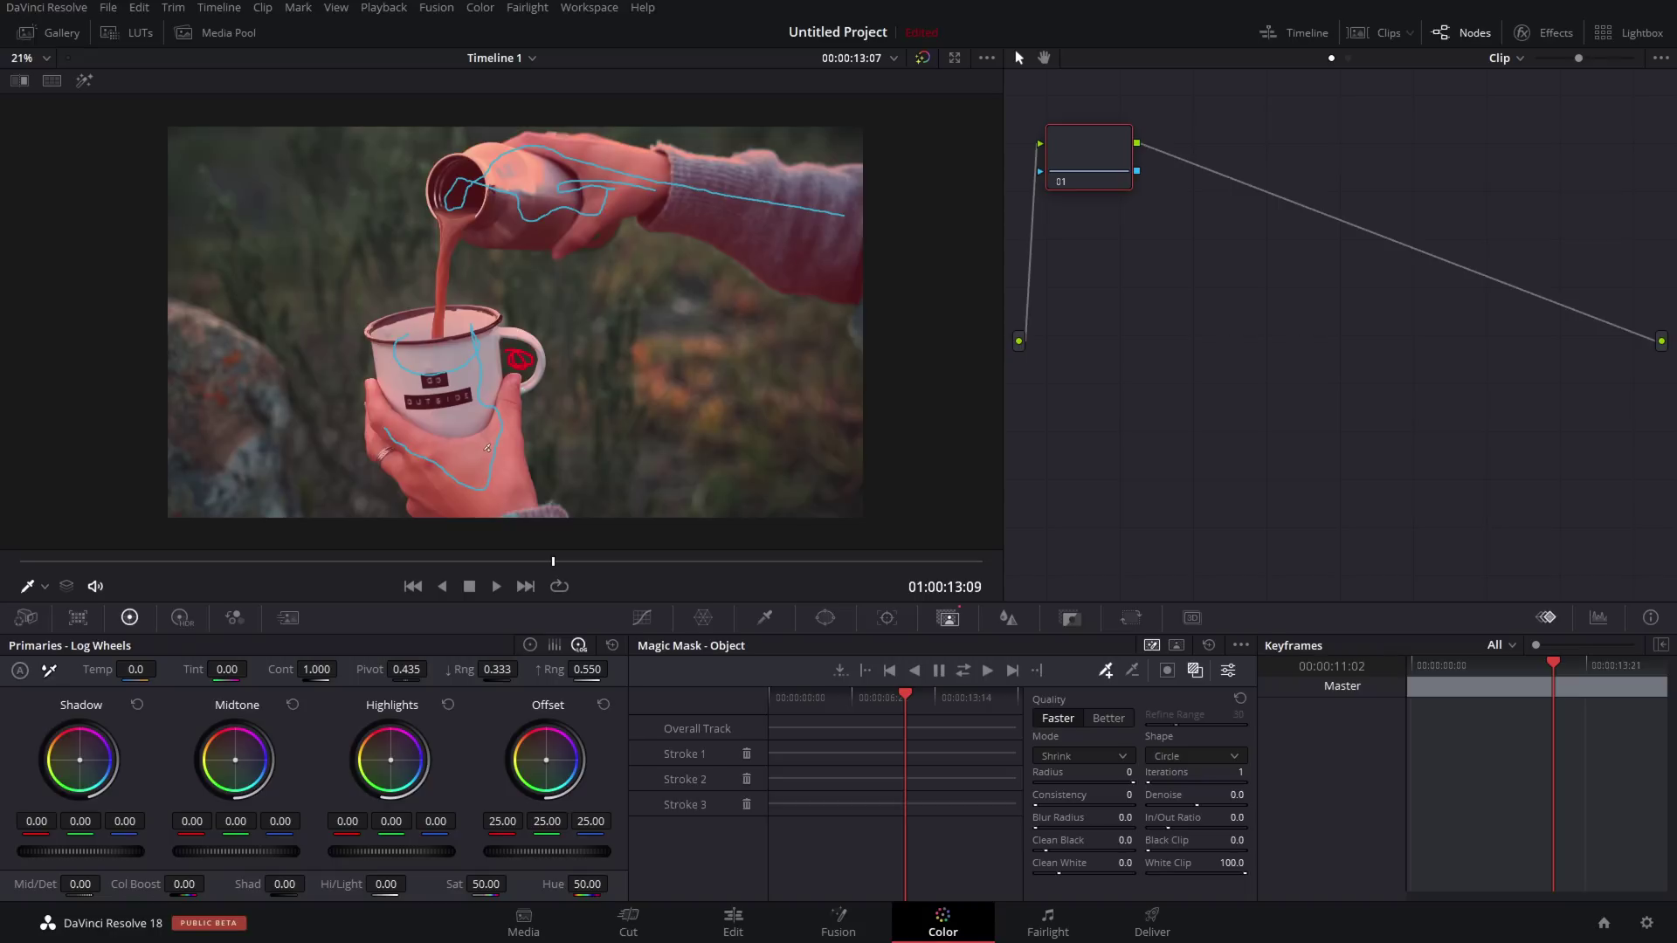
# Step: Track the three-stroke mask forward, scrub to verify it, and turn off the red overlay
pyautogui.click(961, 669)
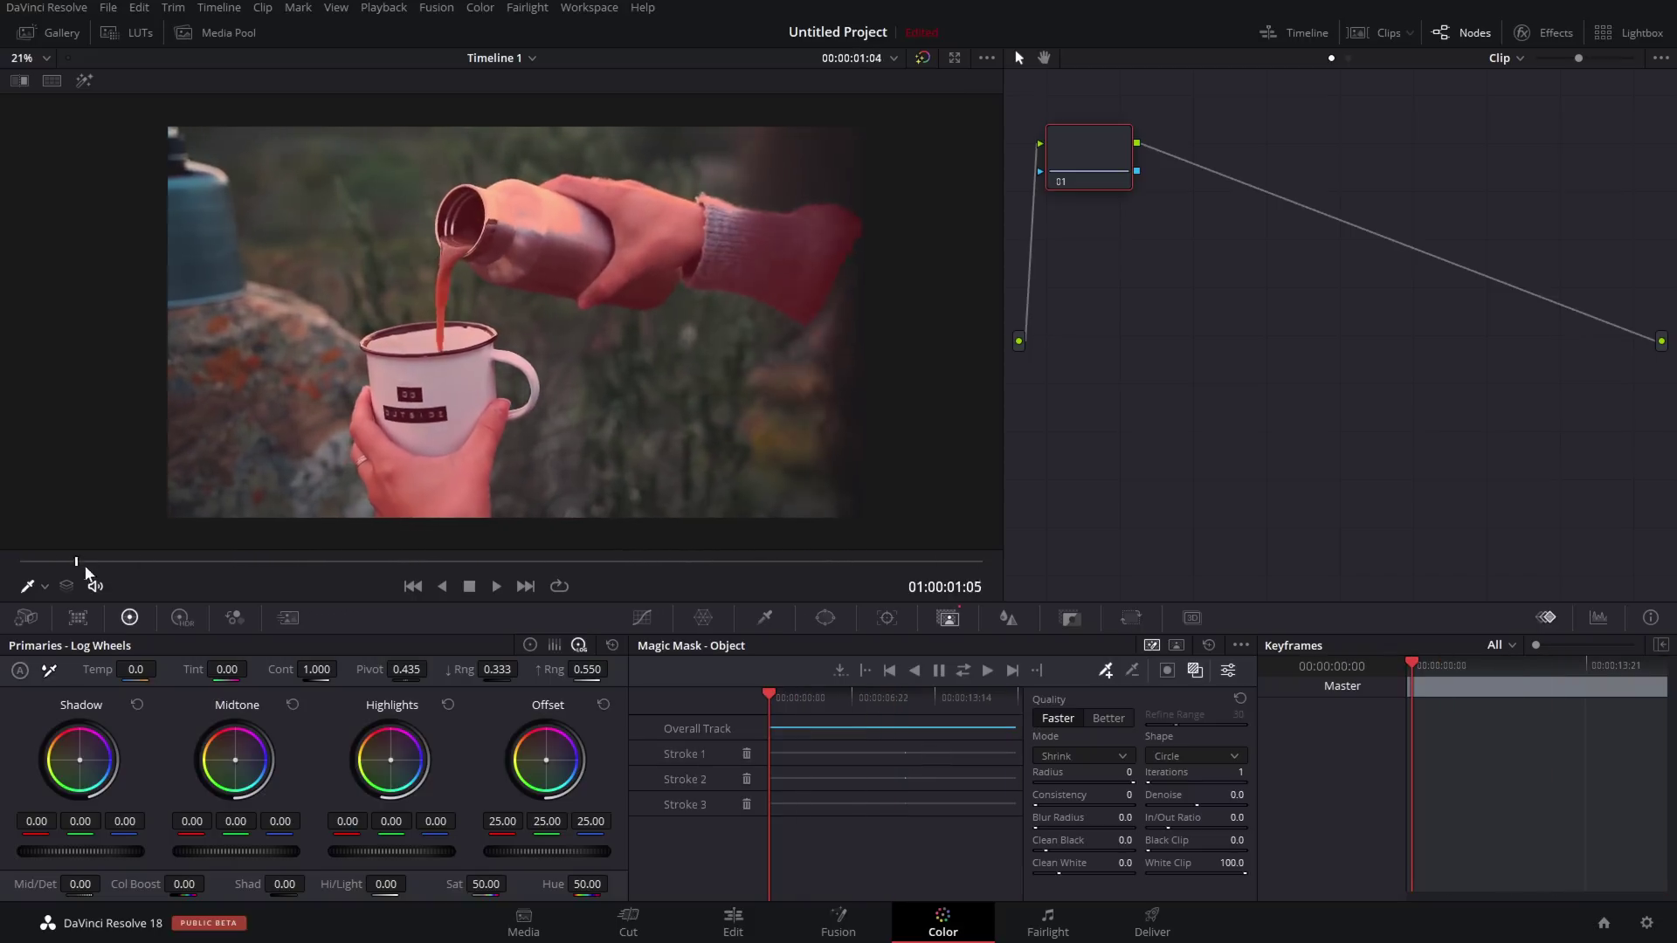
pyautogui.moveTo(87, 572); pyautogui.dragTo(627, 574)
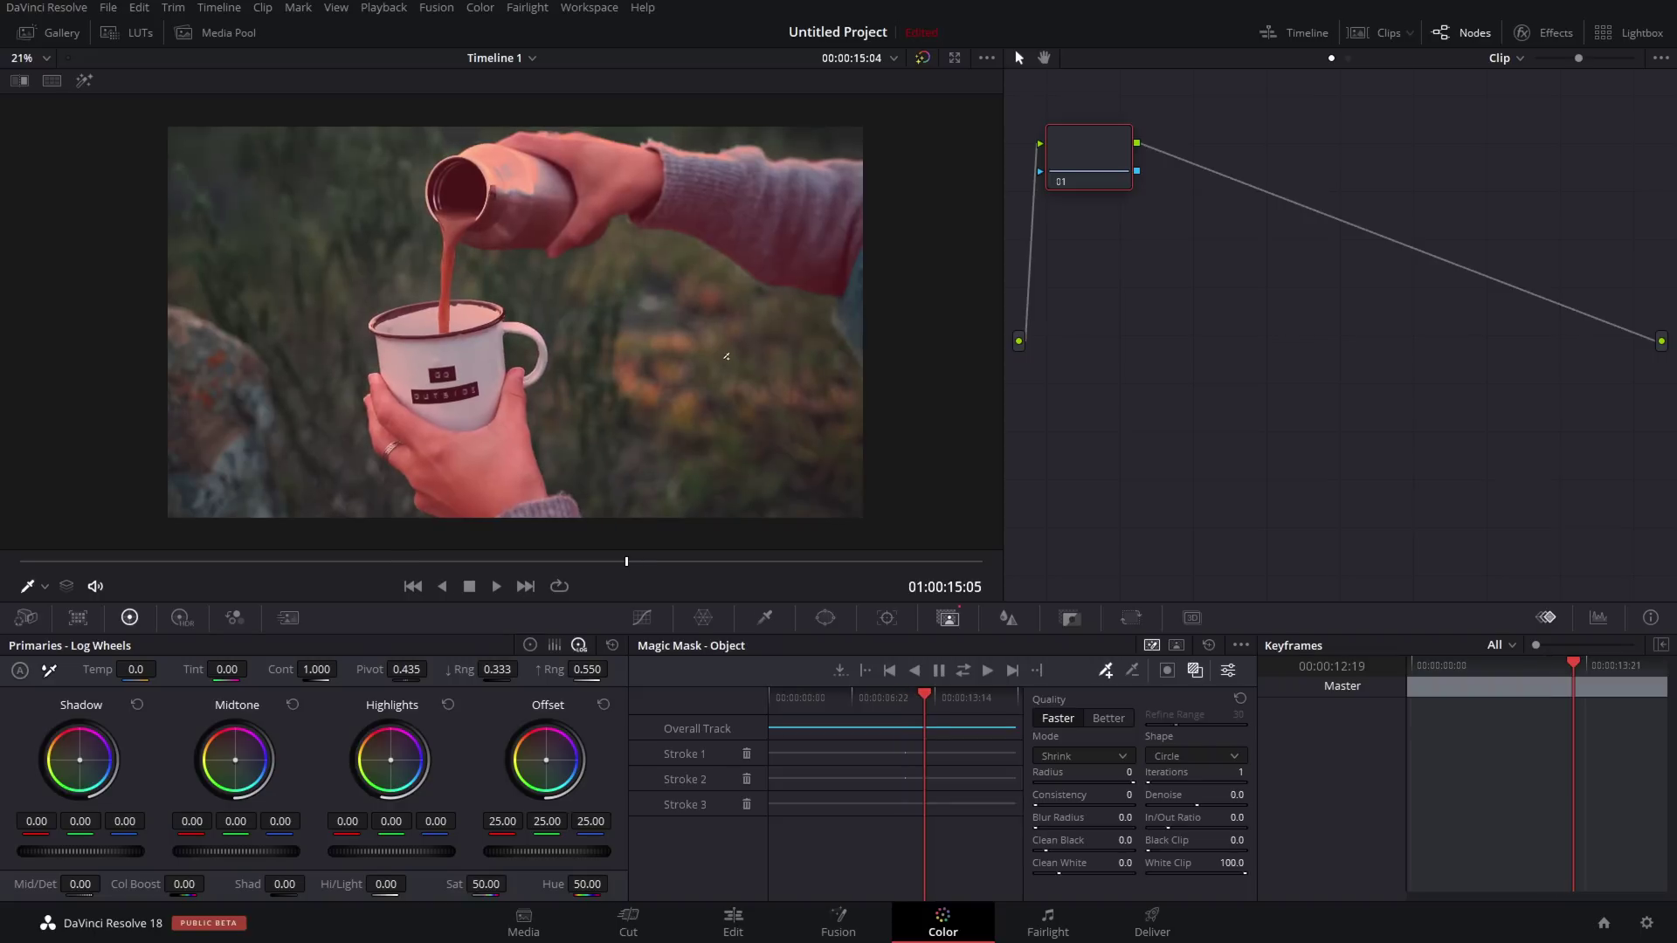
pyautogui.click(1196, 670)
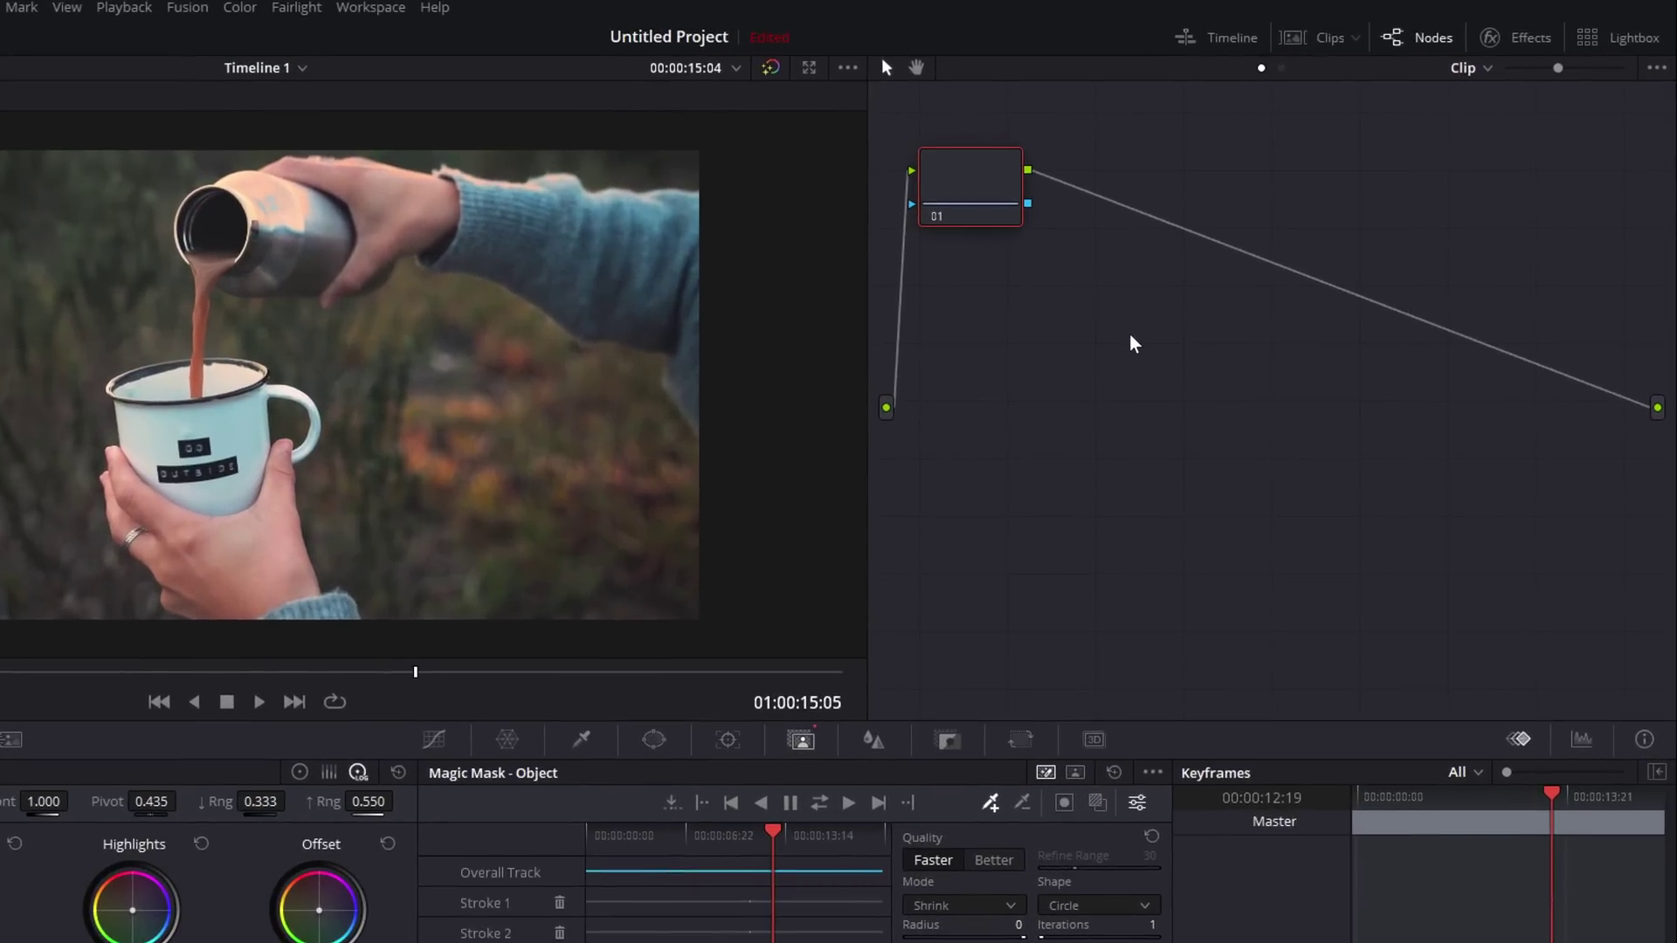
# Step: Wire node 01's mask into a new Alpha Output and set Blur Radius to about 46
pyautogui.rightClick(1121, 328)
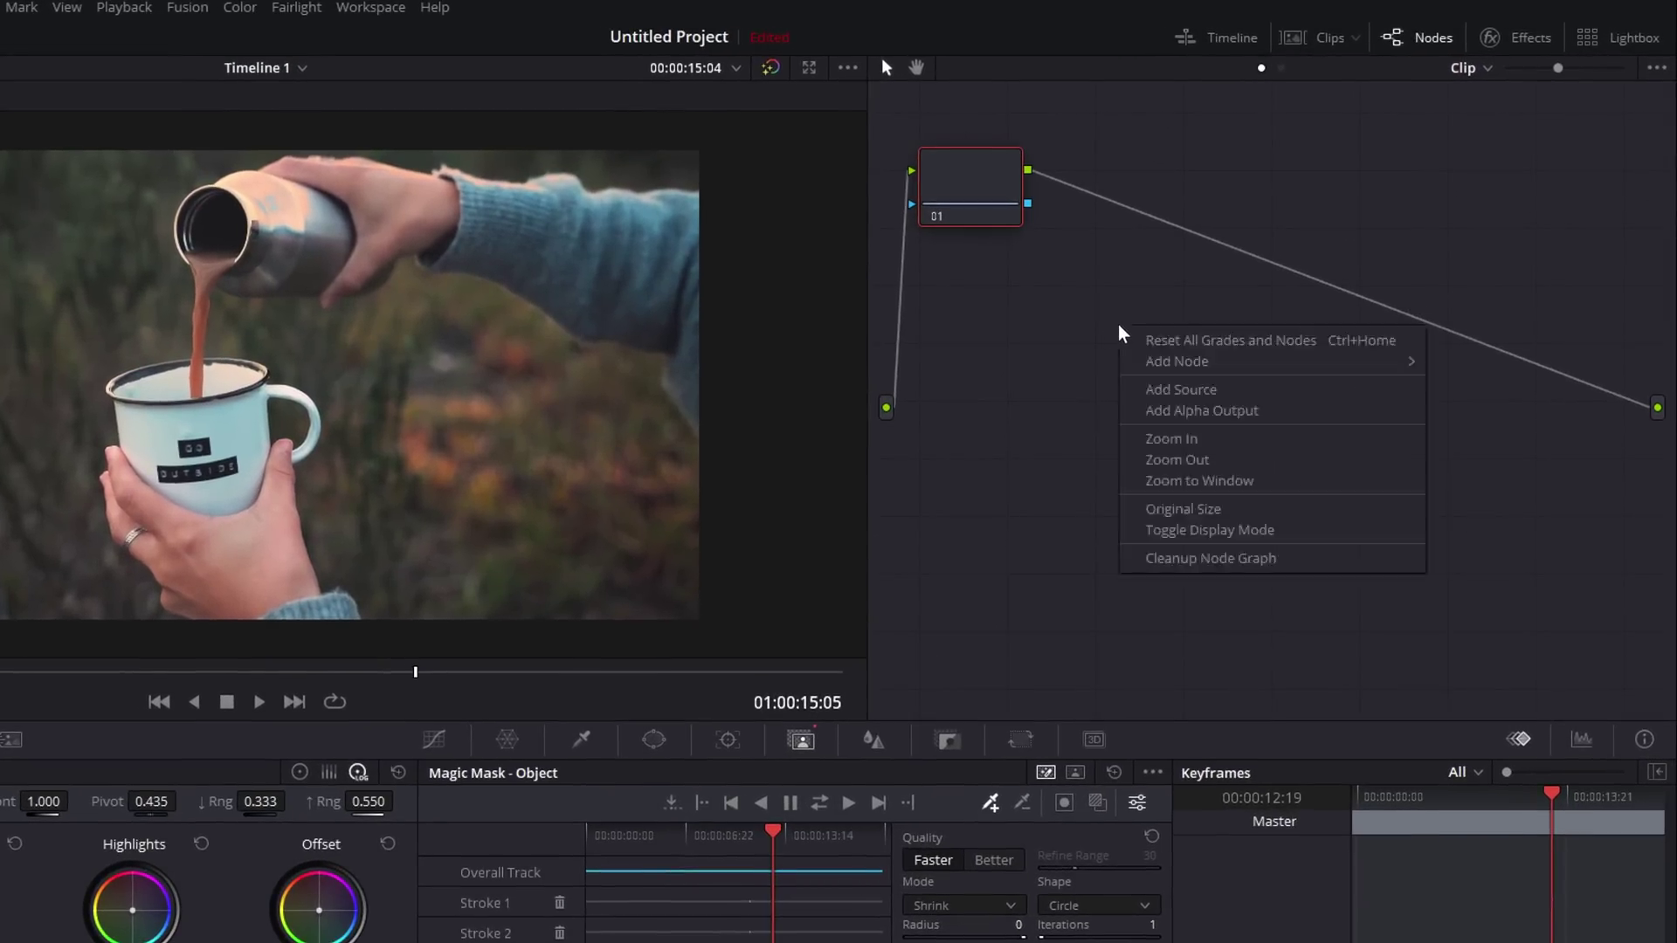
pyautogui.click(1256, 419)
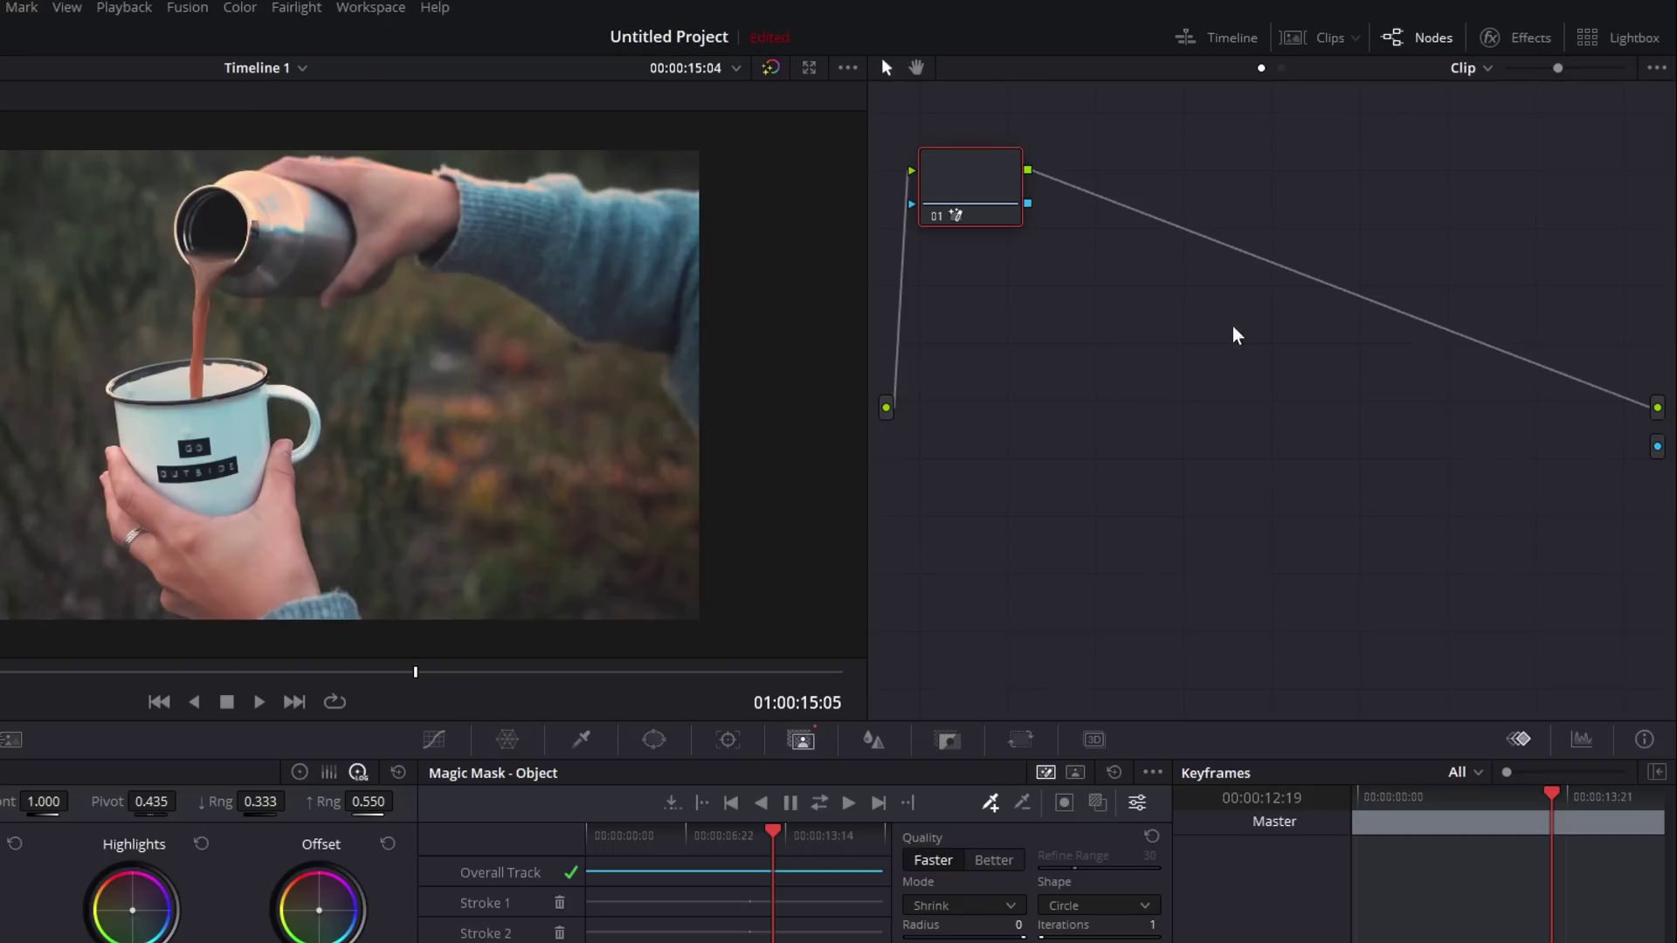
pyautogui.moveTo(966, 194); pyautogui.dragTo(992, 225)
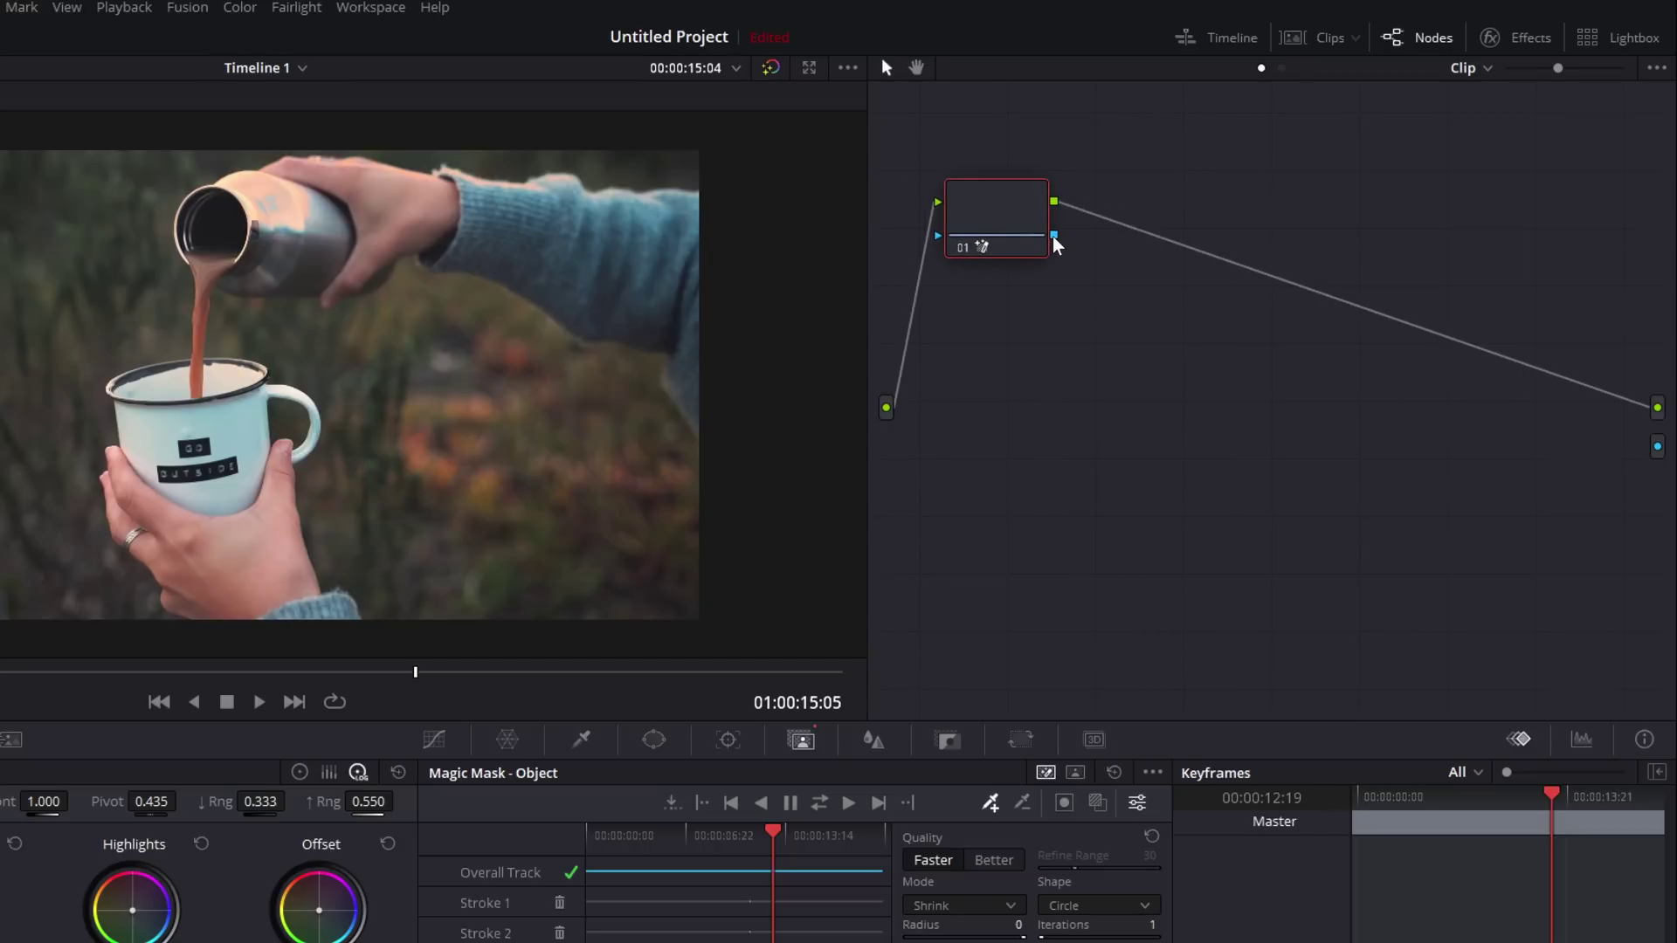
pyautogui.moveTo(1054, 234); pyautogui.dragTo(1656, 447)
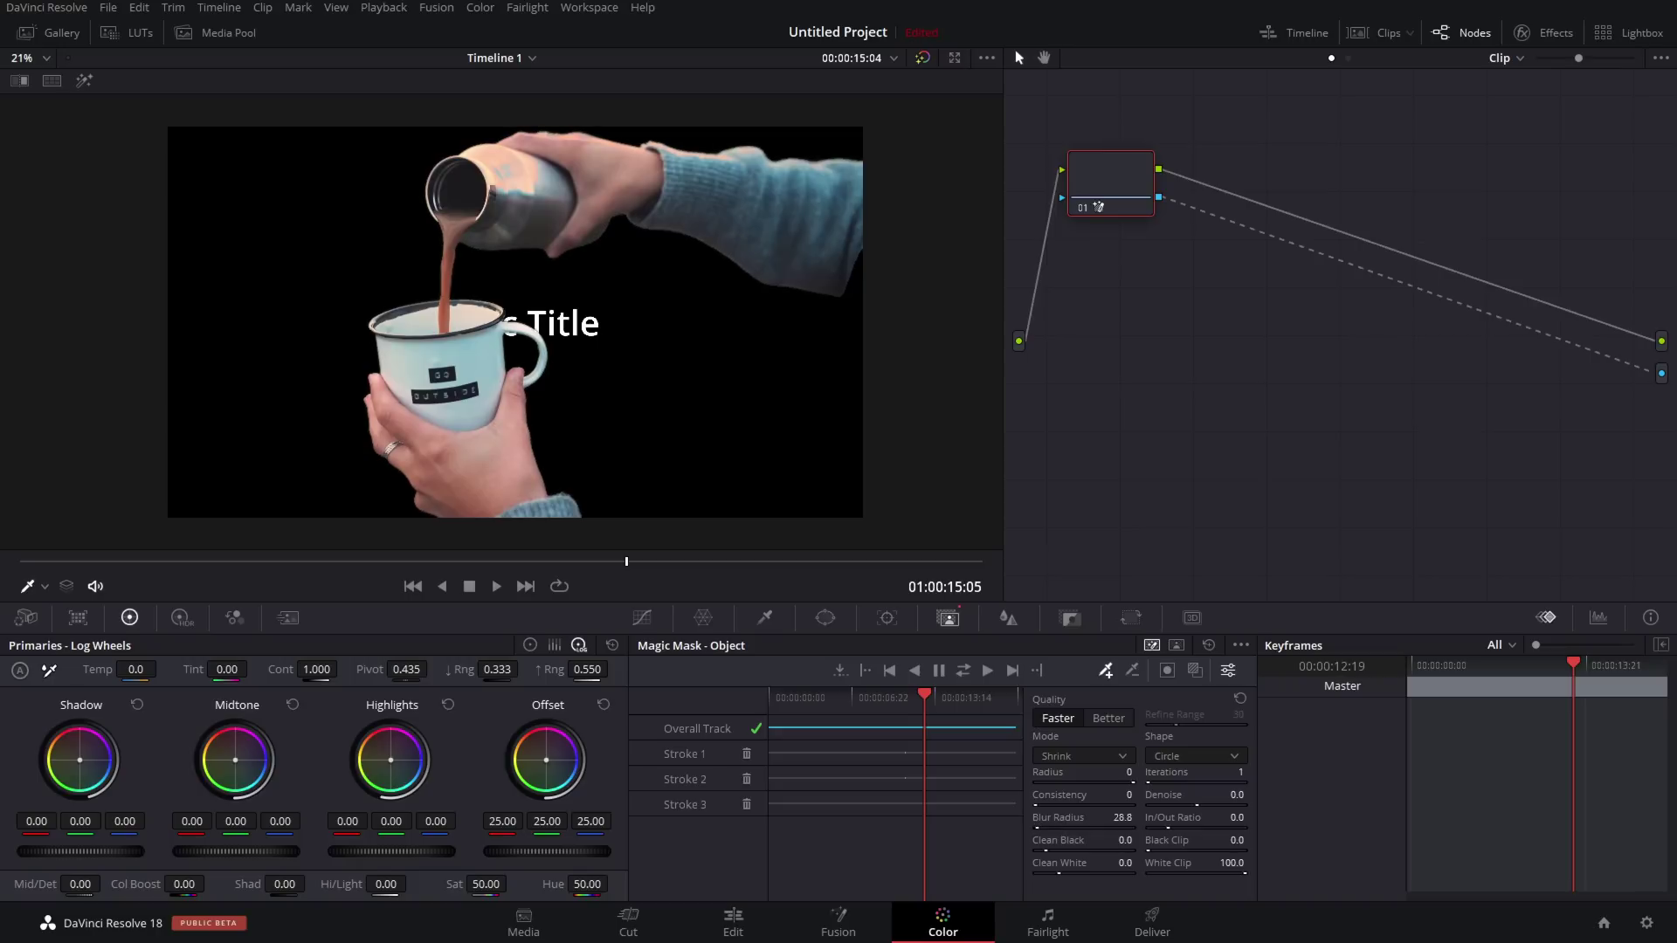
pyautogui.moveTo(1123, 818); pyautogui.dragTo(1153, 818)
# Step: Back on the Edit page, re-enable the Video 1 background clip
pyautogui.click(733, 929)
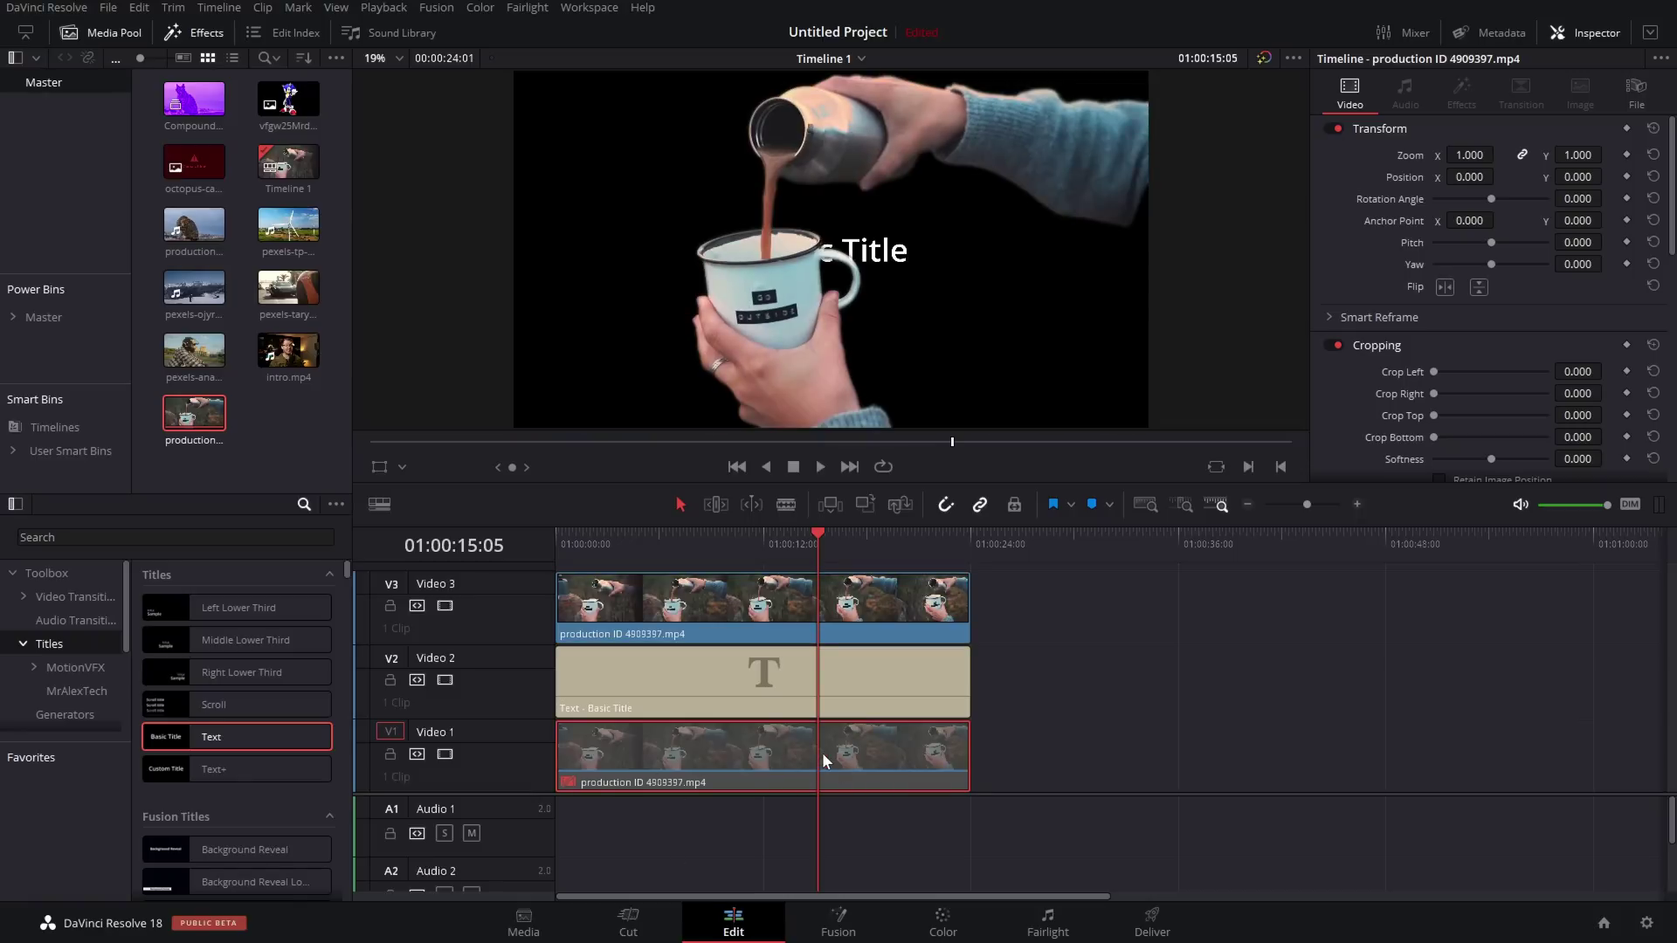
pyautogui.press('d')
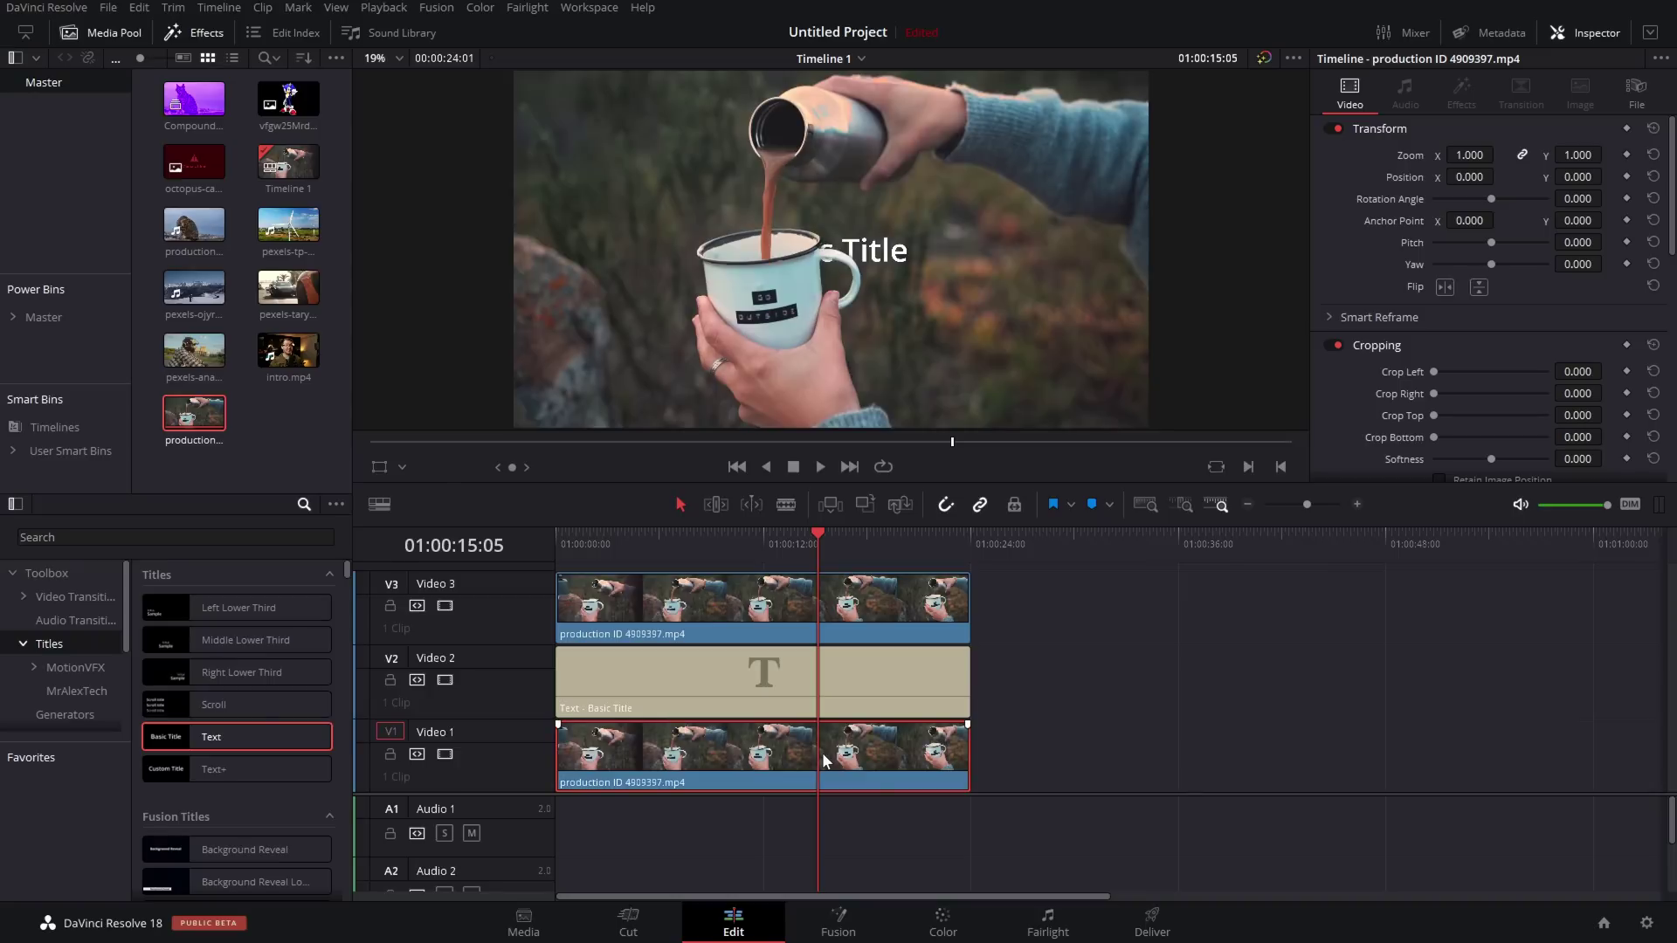
pyautogui.click(816, 611)
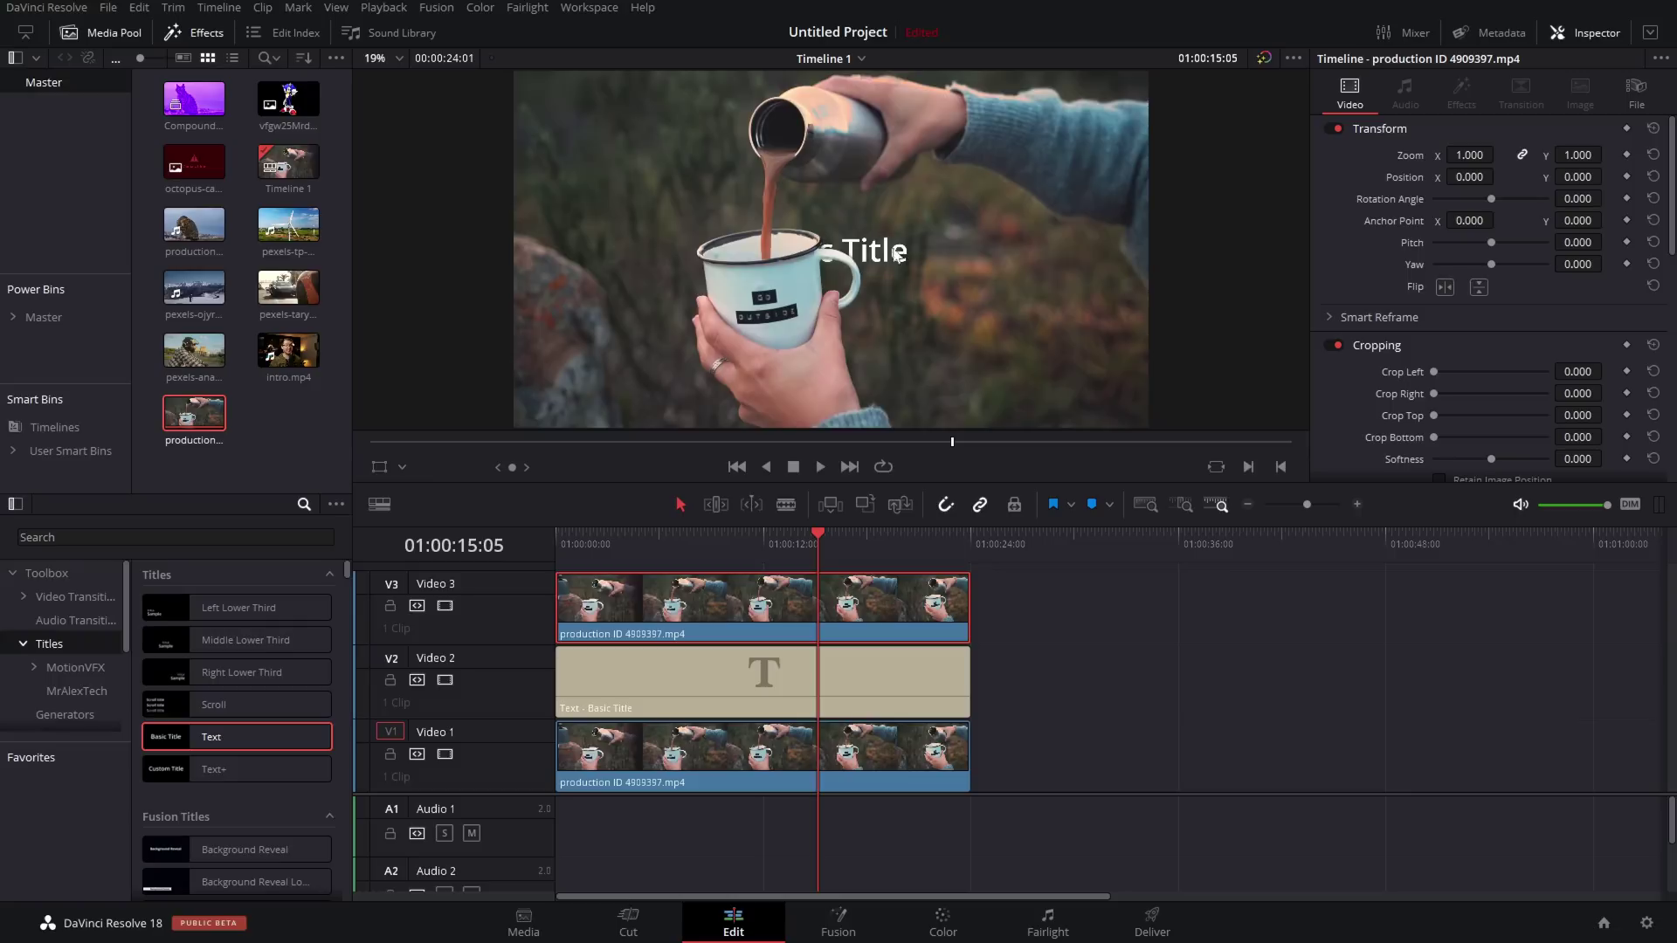
# Step: Enlarge the Video 2 title to zoom about 3.14 and change its text to 'COFFEE!'
pyautogui.click(716, 688)
pyautogui.moveTo(1471, 192)
pyautogui.mouseDown()
pyautogui.moveTo(1508, 192)
pyautogui.moveTo(1476, 197)
pyautogui.mouseUp()
pyautogui.click(1455, 138)
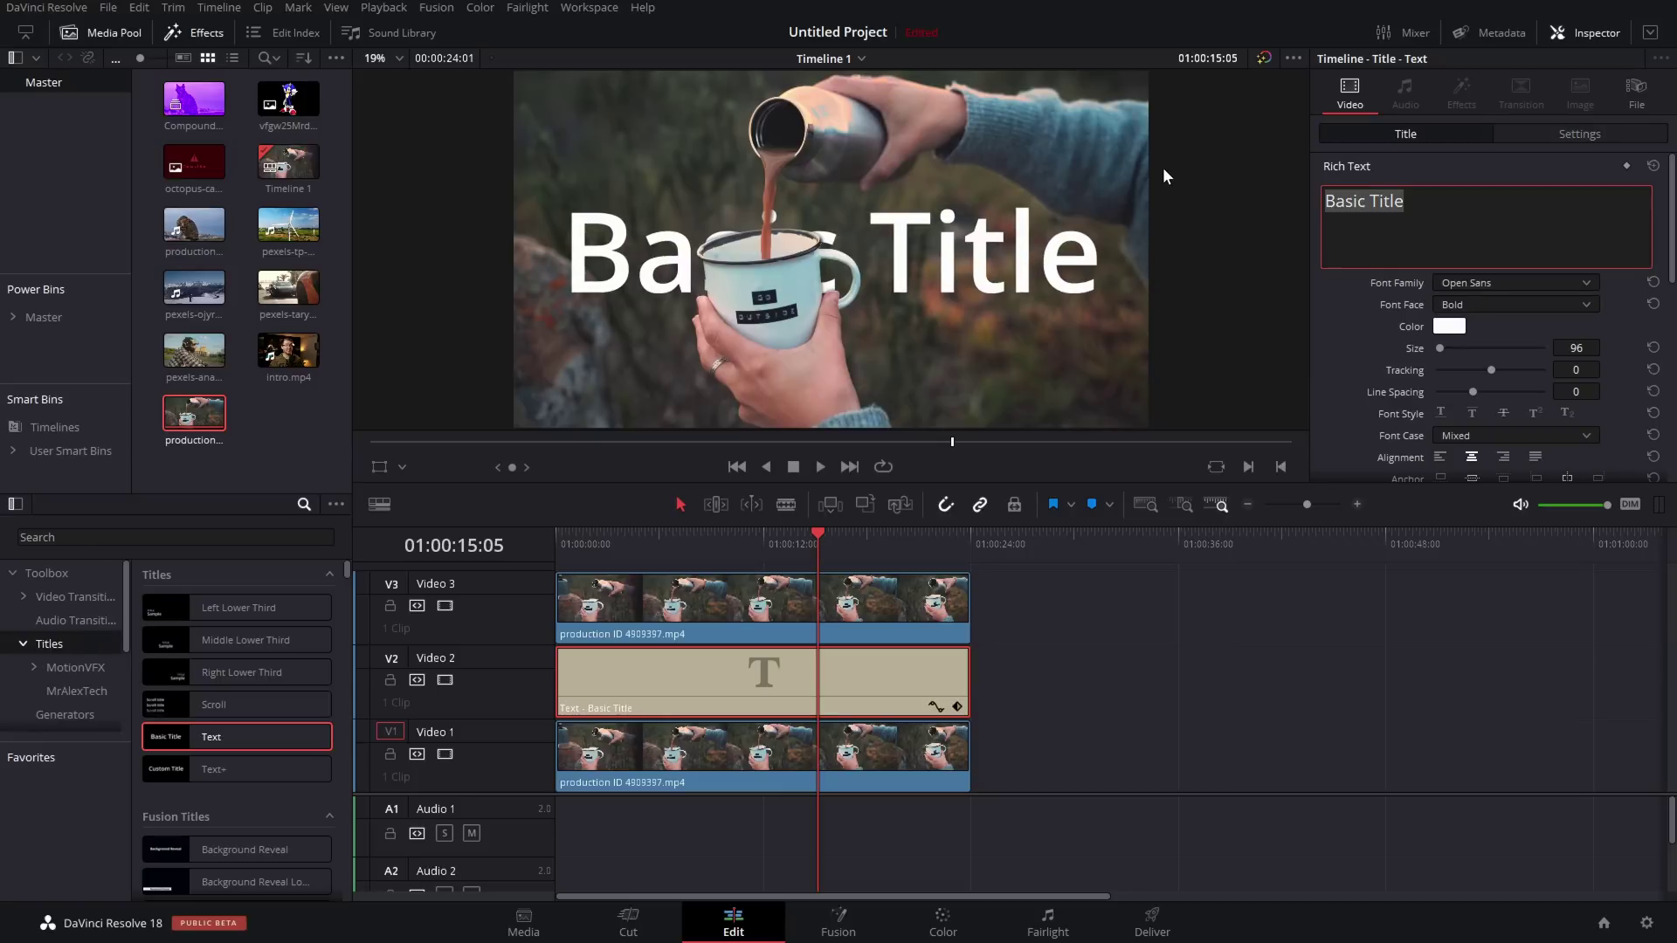
pyautogui.write('COFFEE!')
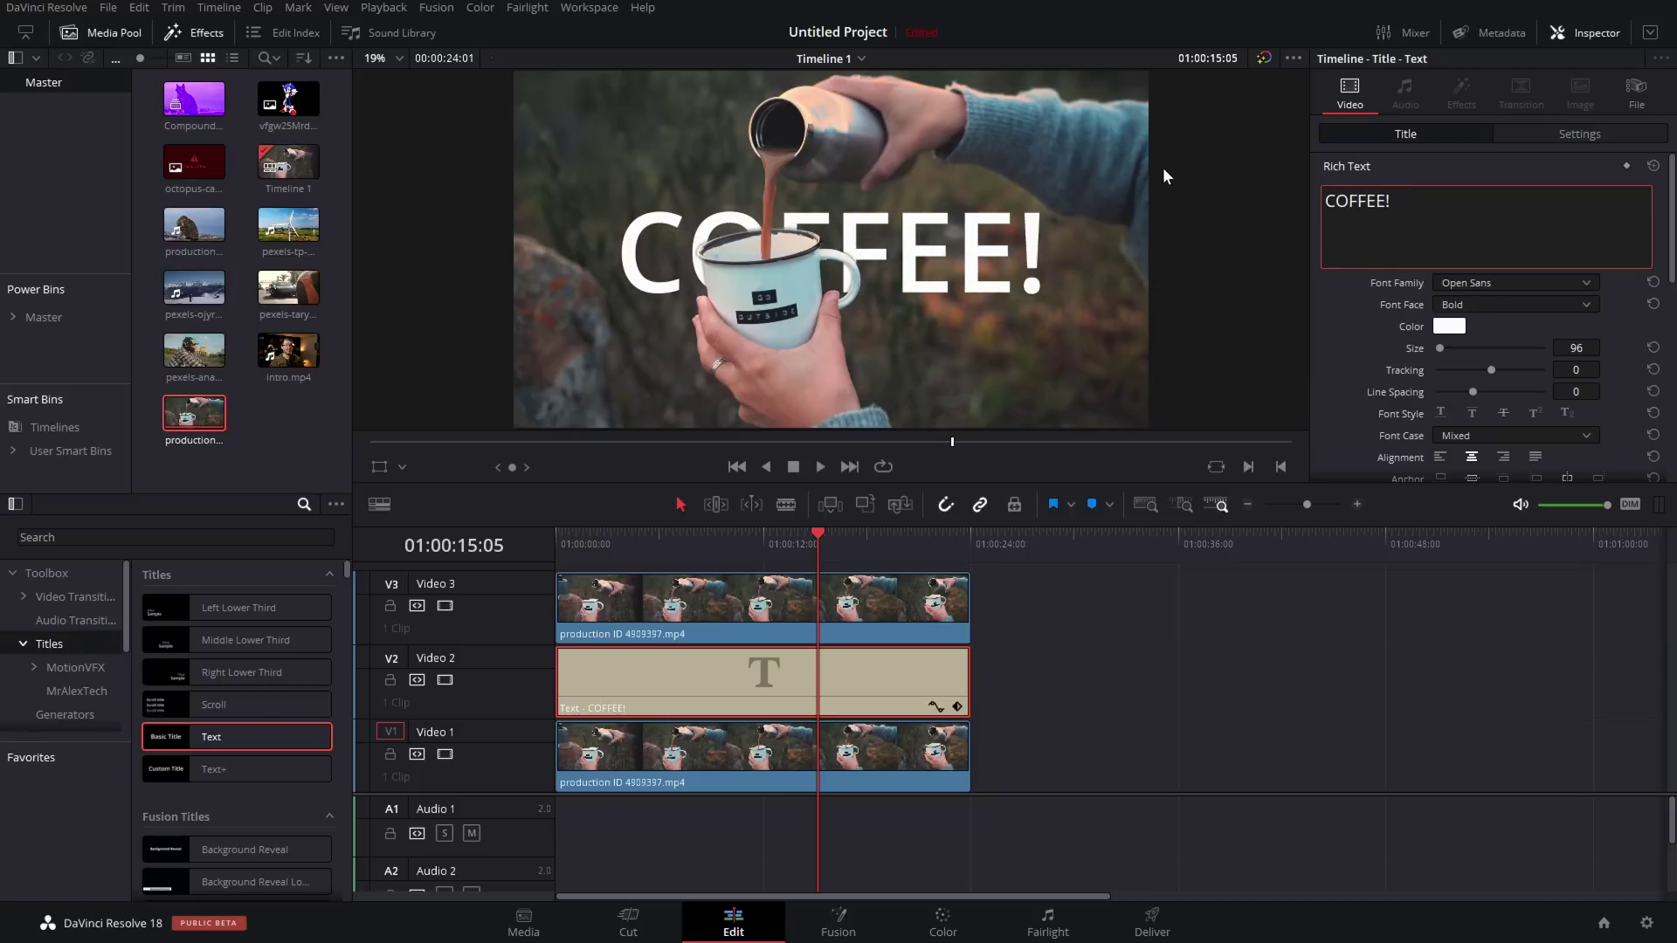
pyautogui.press('Home')
pyautogui.press('space')
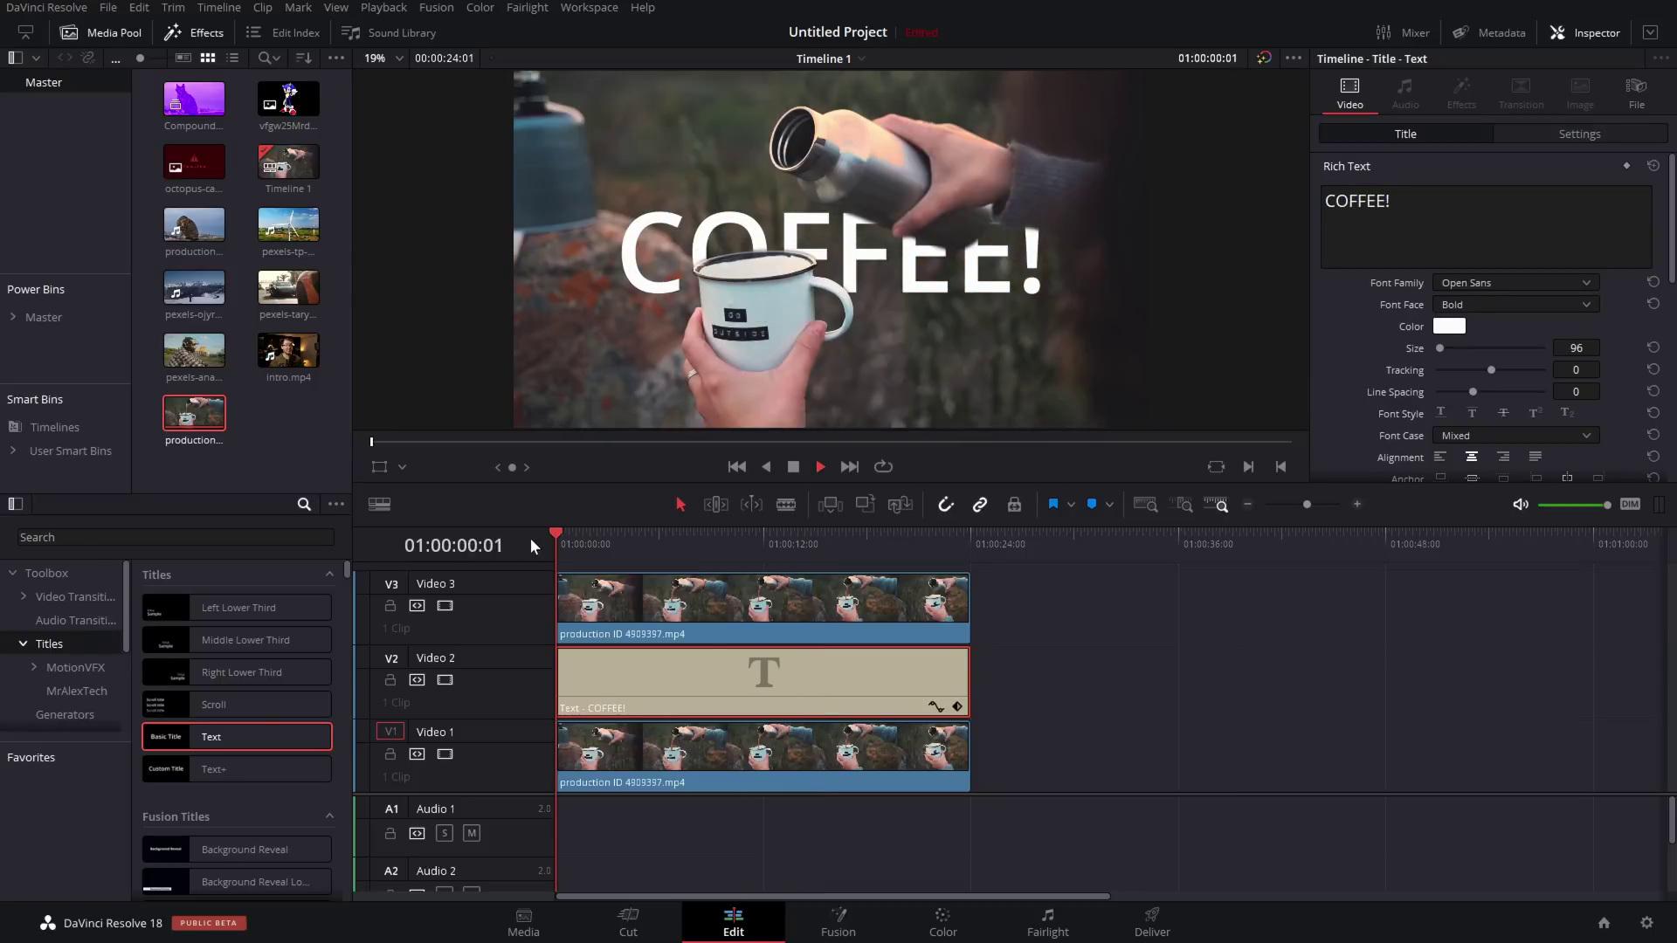